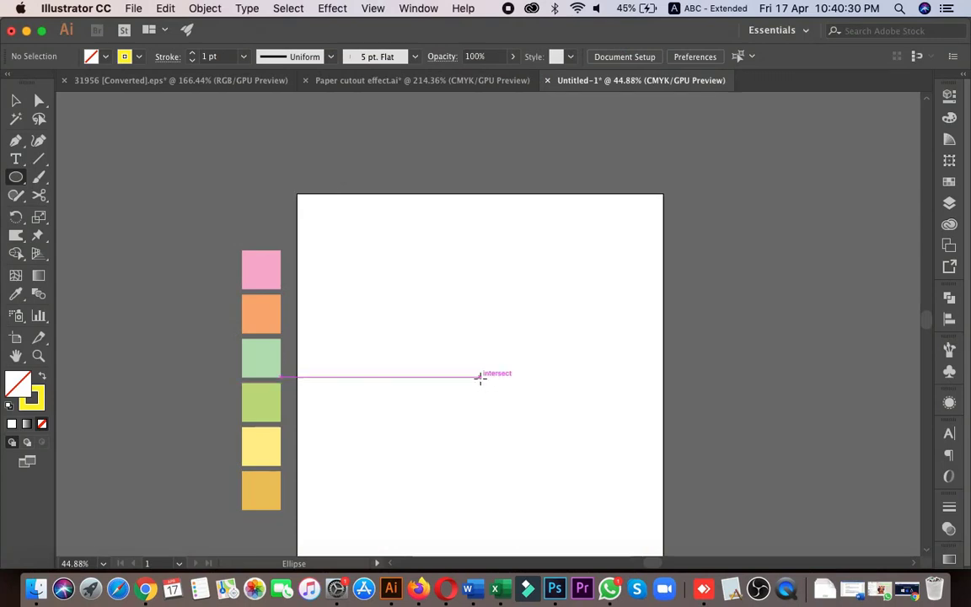
# Step: Draw a large circle outward from the artboard's centre, nearly filling the artboard's width
pyautogui.moveTo(479, 378); pyautogui.dragTo(630, 528)
pyautogui.press('space')
pyautogui.moveTo(585, 511); pyautogui.dragTo(575, 438)
pyautogui.press('v')
pyautogui.press('space')
pyautogui.moveTo(585, 400); pyautogui.dragTo(613, 453)
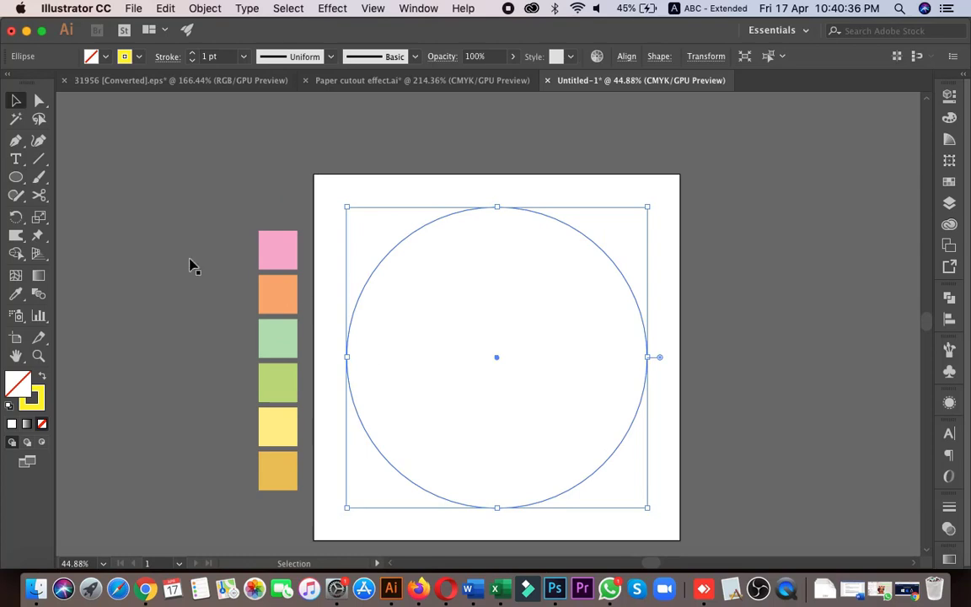
# Step: Warp the large circle's edge inward and outward all around into an irregular wavy outline
pyautogui.click(17, 235)
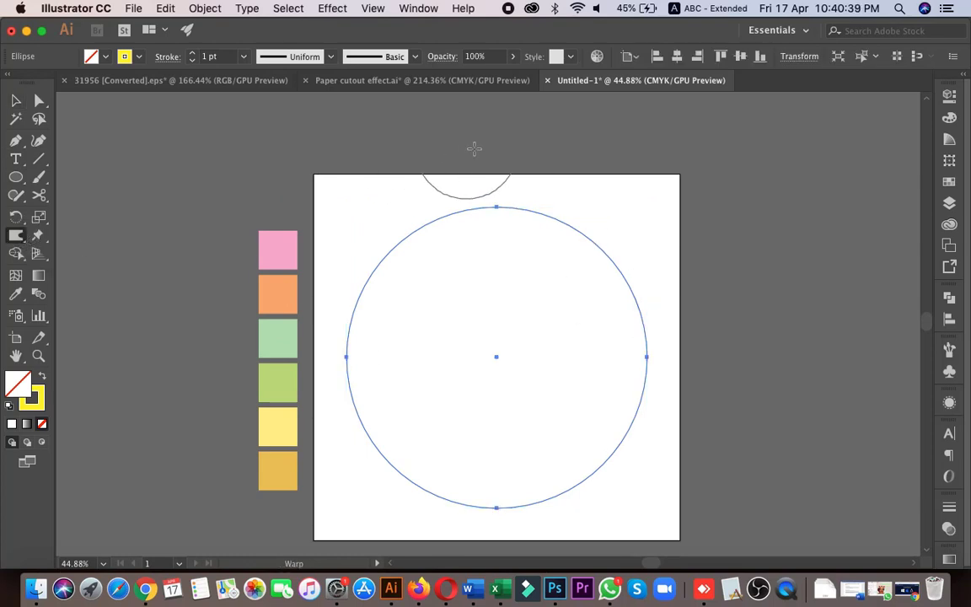
pyautogui.moveTo(497, 193); pyautogui.dragTo(520, 293)
pyautogui.moveTo(654, 450); pyautogui.dragTo(314, 214)
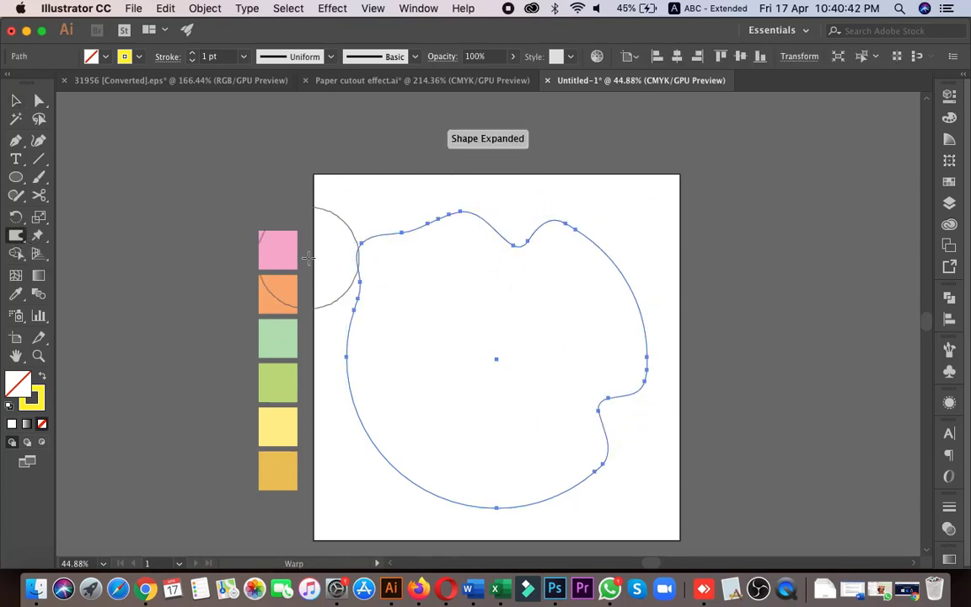
pyautogui.moveTo(251, 266)
pyautogui.mouseDown()
pyautogui.moveTo(420, 357)
pyautogui.moveTo(623, 444)
pyautogui.moveTo(457, 527)
pyautogui.moveTo(543, 308)
pyautogui.moveTo(661, 296)
pyautogui.moveTo(600, 325)
pyautogui.mouseUp()
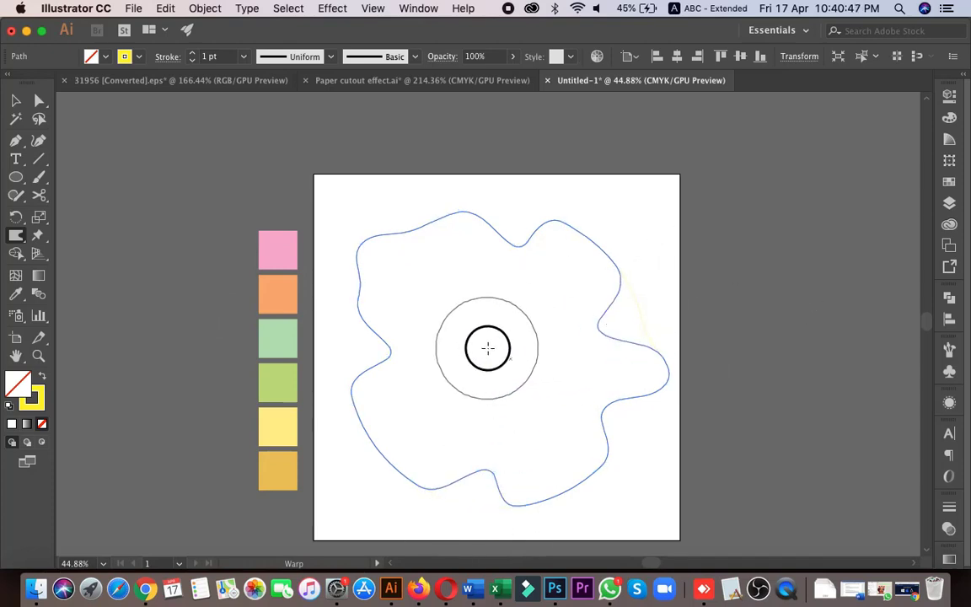
pyautogui.press('v')
pyautogui.click(799, 348)
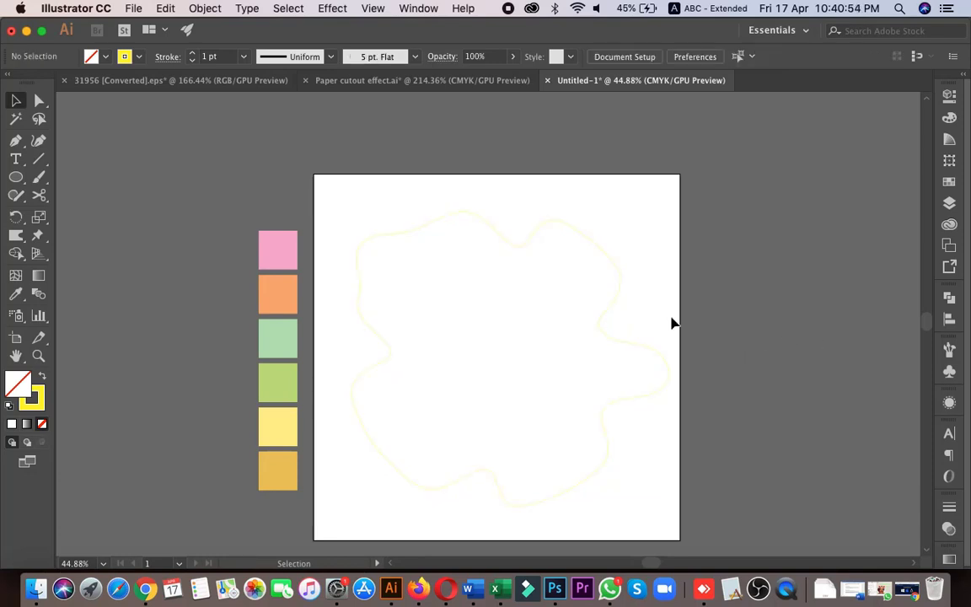
# Step: Draw a smaller circle from the centre of the wavy outline, keeping it well inside the outline
pyautogui.click(555, 368)
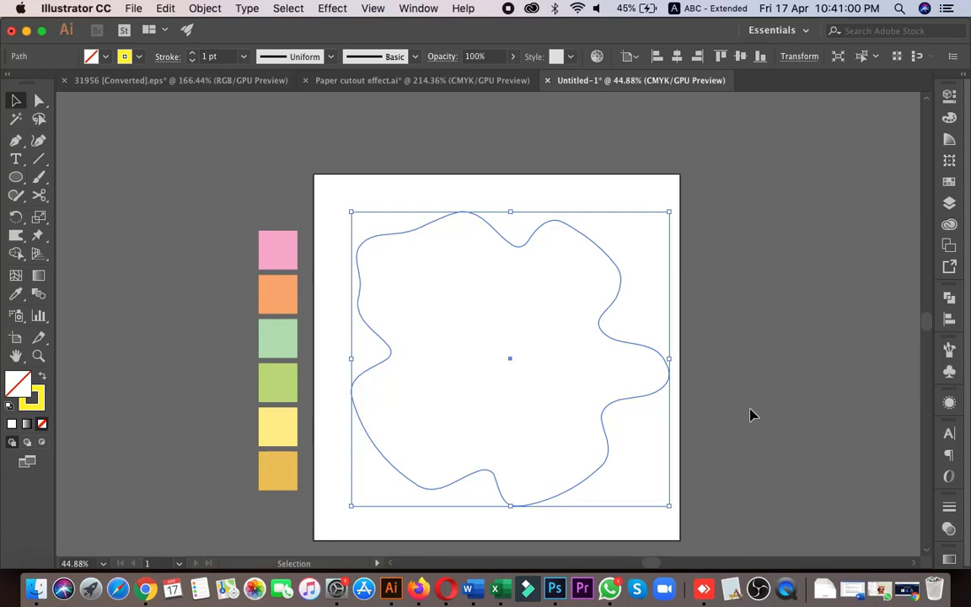
pyautogui.click(18, 180)
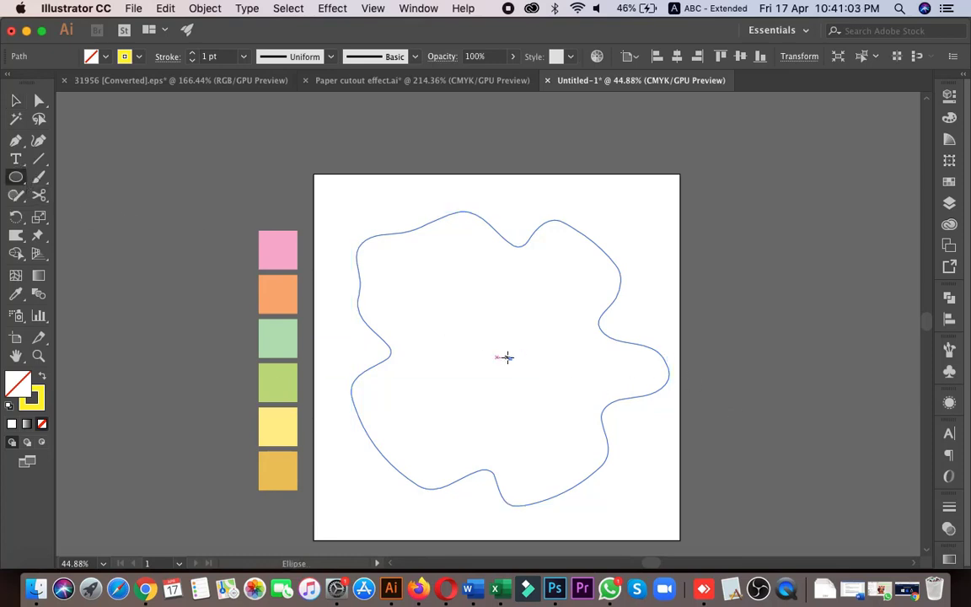
pyautogui.moveTo(508, 357); pyautogui.dragTo(598, 449)
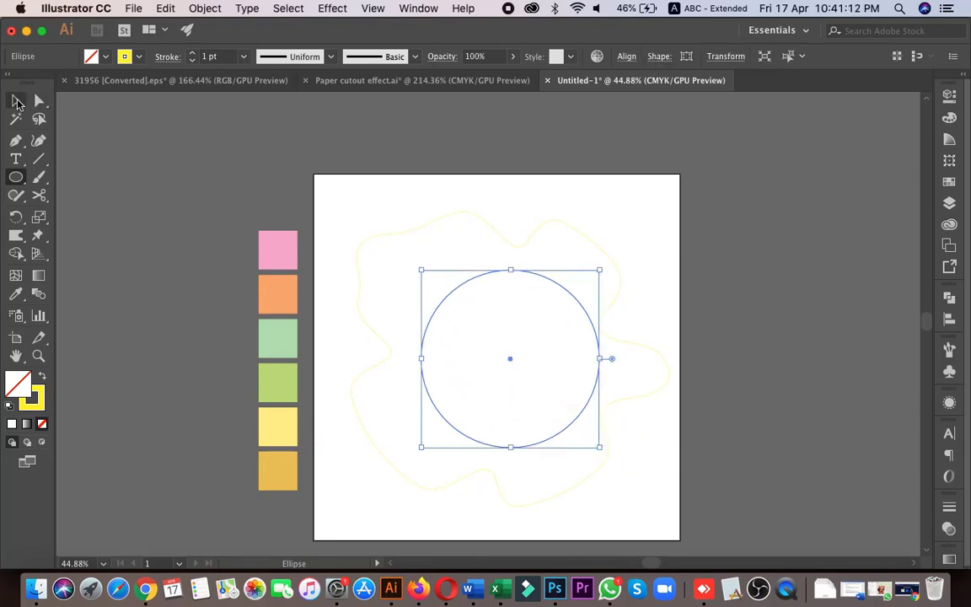
pyautogui.click(17, 101)
pyautogui.click(598, 398)
pyautogui.click(594, 391)
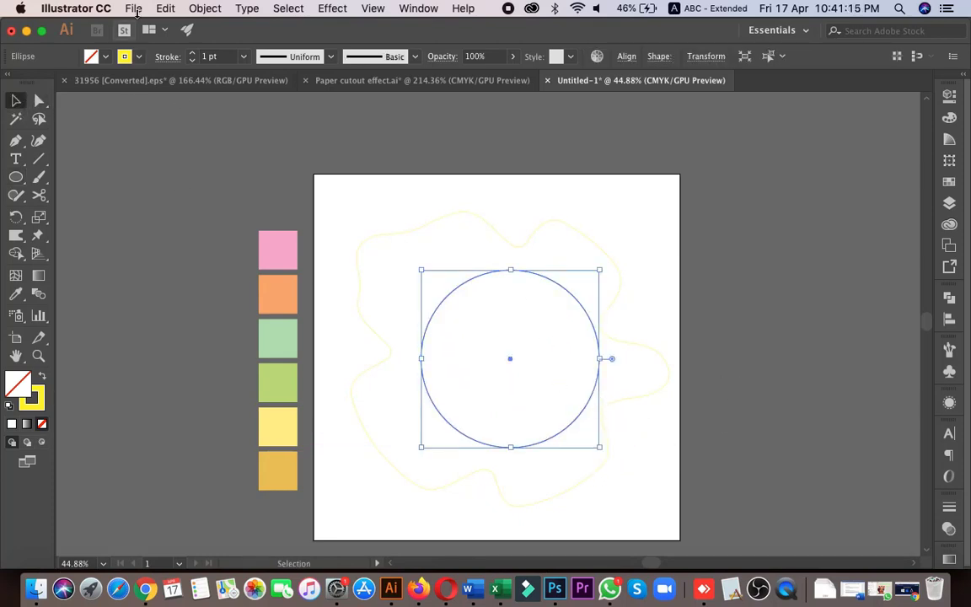
# Step: Paste a copy of the inner circle behind it and scale the copy down concentrically to about two thirds
pyautogui.click(167, 9)
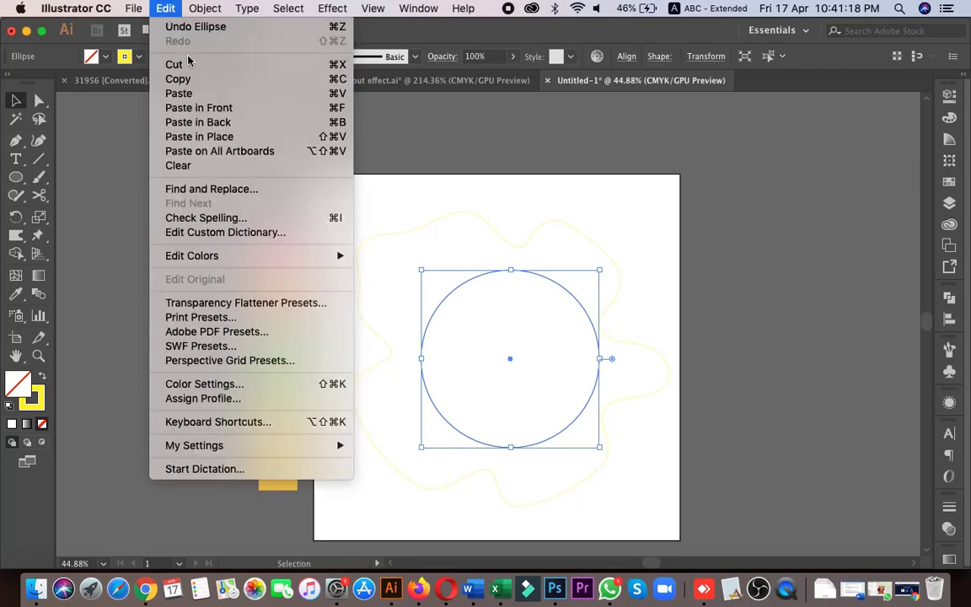
pyautogui.click(234, 122)
pyautogui.moveTo(601, 449); pyautogui.dragTo(571, 426)
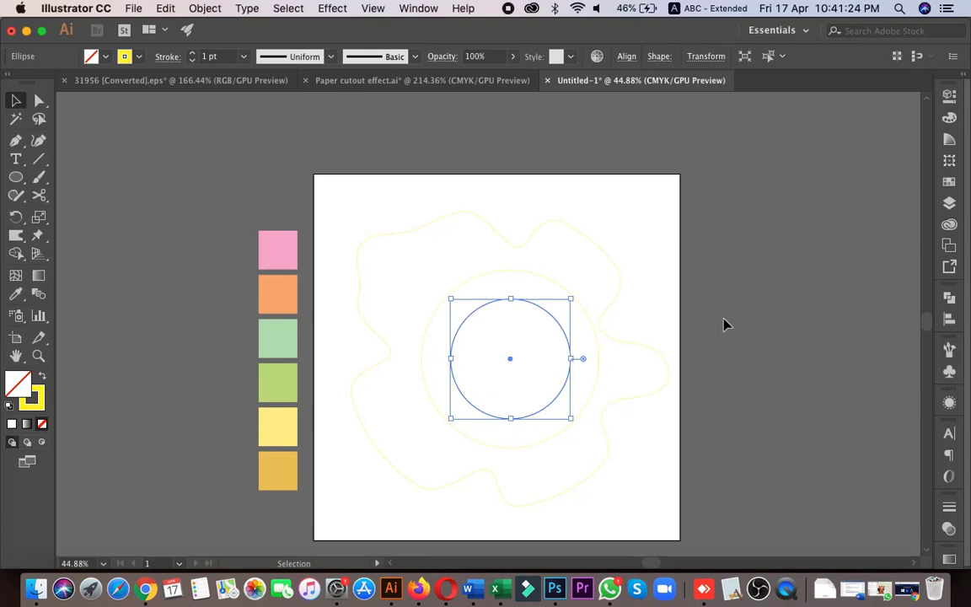
# Step: Select both inner circles and set the Warp tool's brush to 200 px wide and 200 px high
pyautogui.click(585, 320)
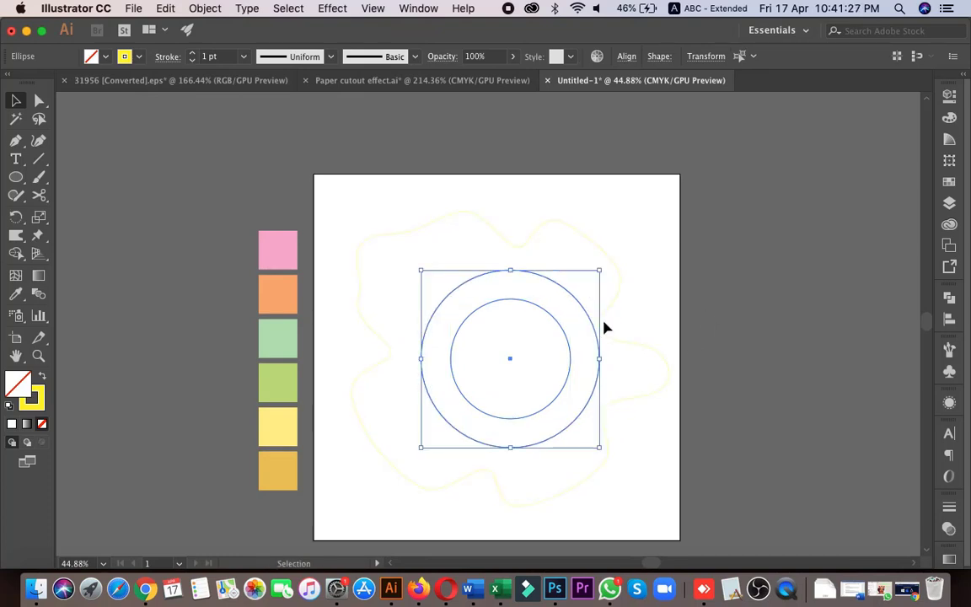
pyautogui.click(17, 235)
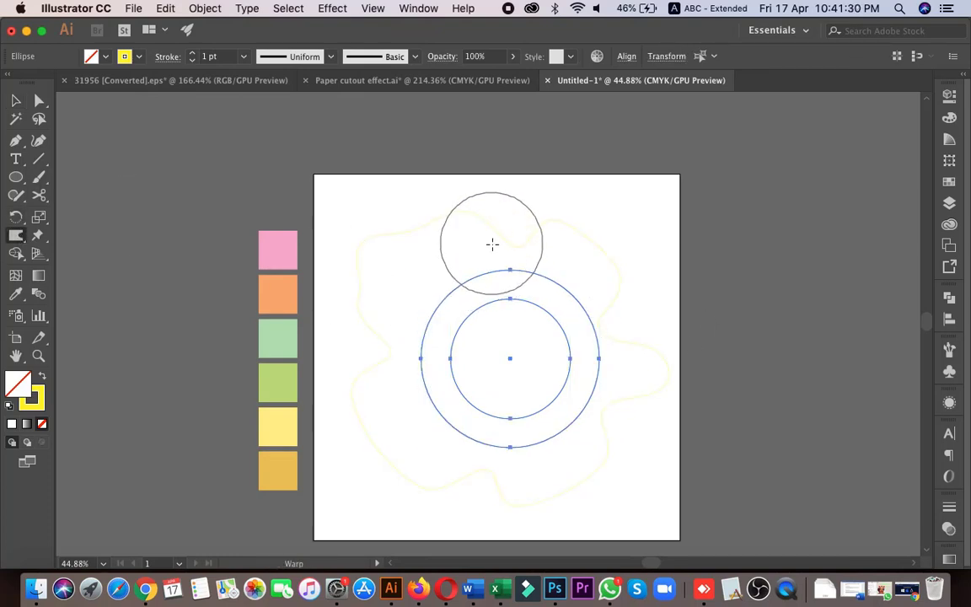
pyautogui.doubleClick(16, 235)
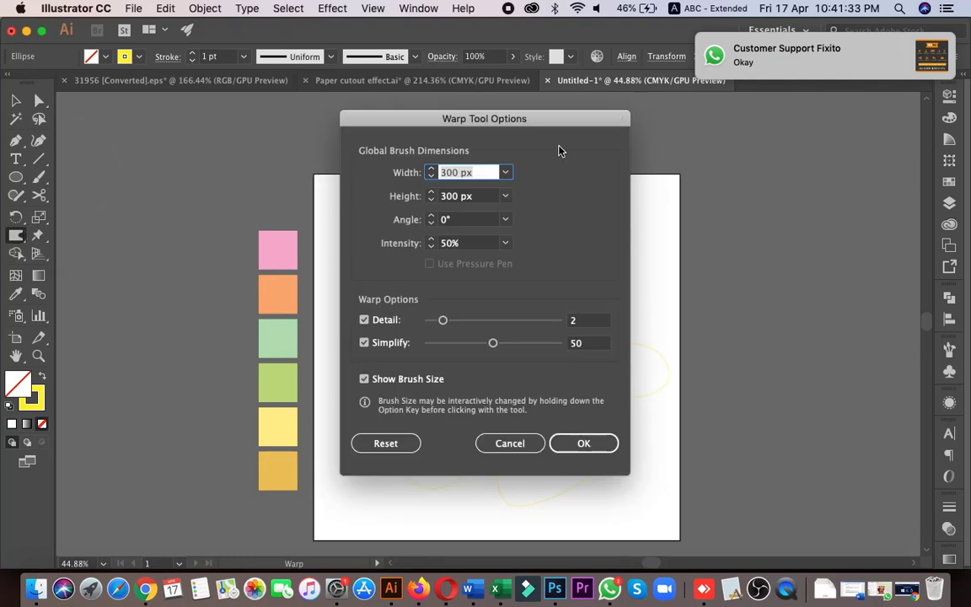
pyautogui.click(506, 197)
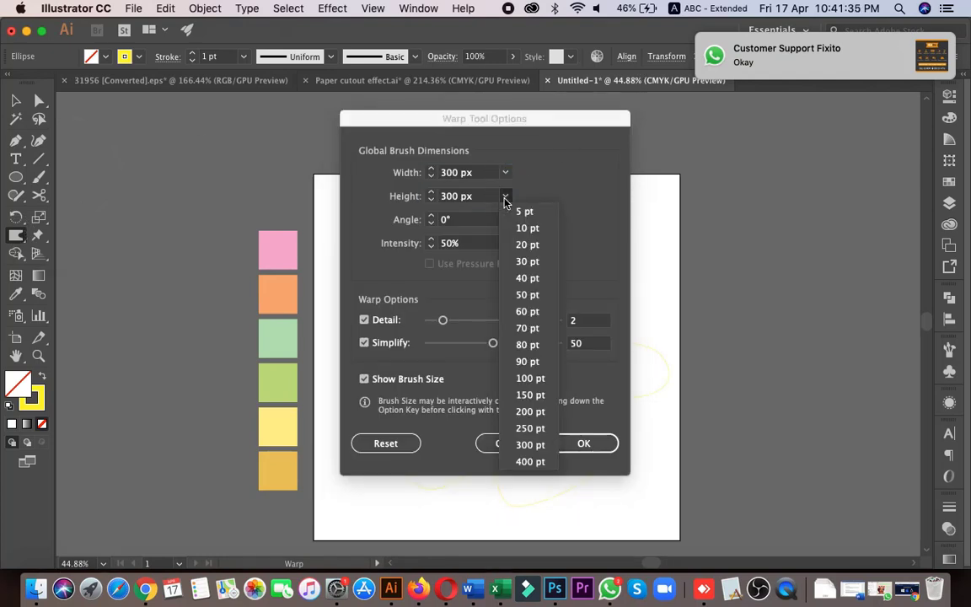
pyautogui.click(539, 412)
pyautogui.click(504, 172)
pyautogui.click(539, 388)
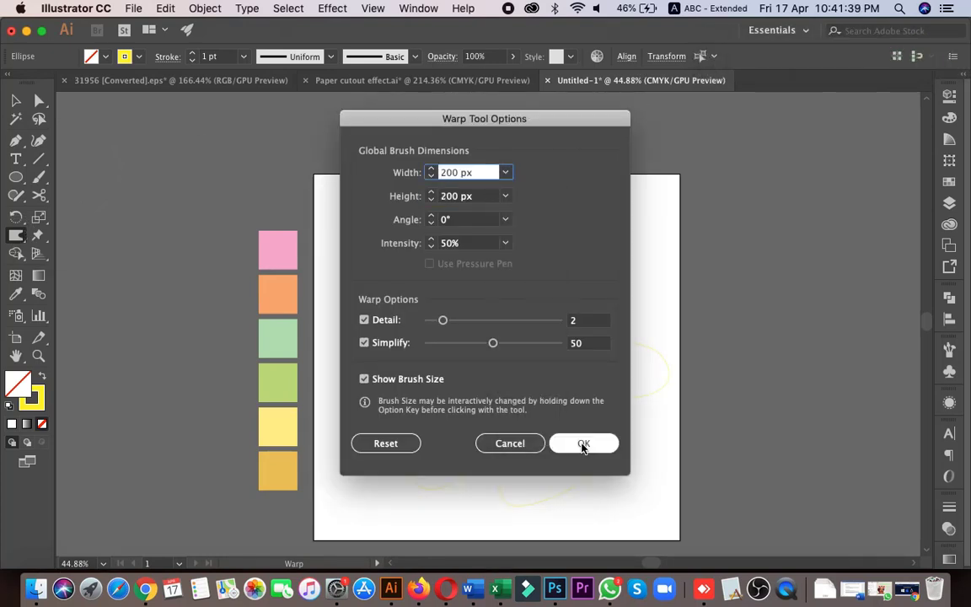
pyautogui.click(581, 443)
# Step: Warp the edges of both inner circles into wavy shapes that roughly follow the outer outline, and deselect them
pyautogui.moveTo(510, 263); pyautogui.dragTo(509, 294)
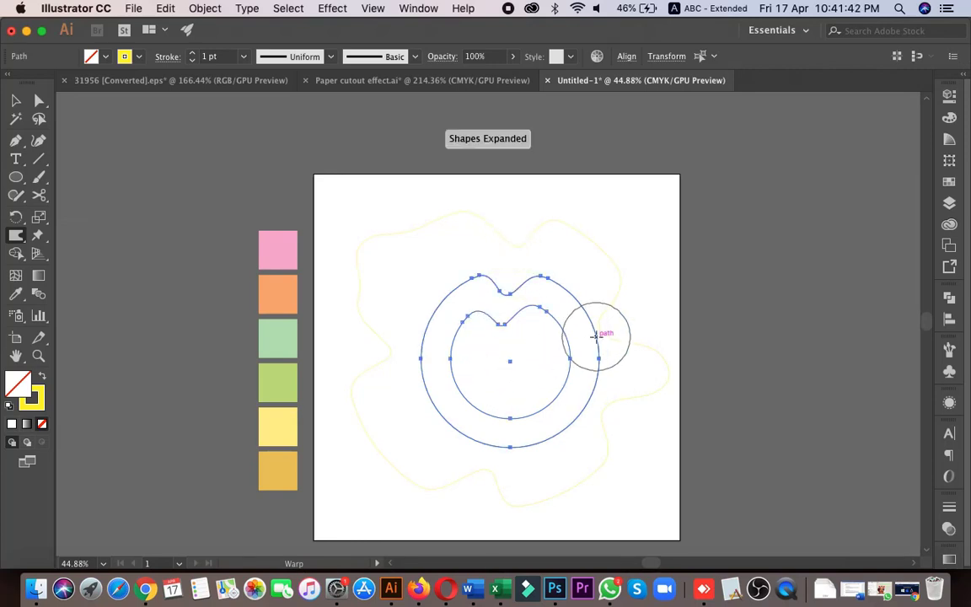
pyautogui.moveTo(599, 329); pyautogui.dragTo(511, 330)
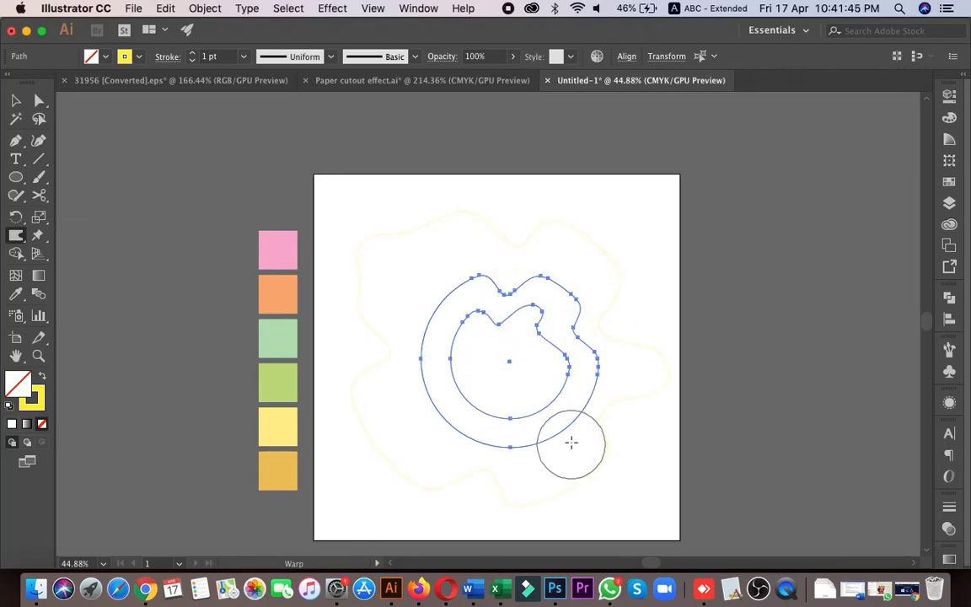
pyautogui.moveTo(563, 418)
pyautogui.mouseDown()
pyautogui.moveTo(512, 360)
pyautogui.moveTo(416, 433)
pyautogui.moveTo(423, 368)
pyautogui.moveTo(465, 328)
pyautogui.moveTo(438, 277)
pyautogui.moveTo(455, 277)
pyautogui.moveTo(422, 325)
pyautogui.mouseUp()
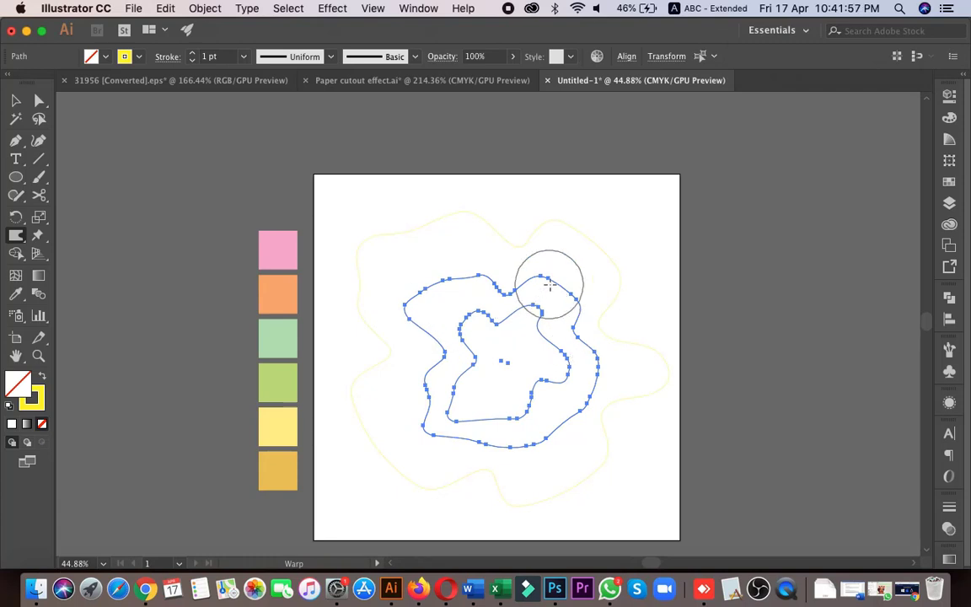
pyautogui.moveTo(596, 379); pyautogui.dragTo(620, 389)
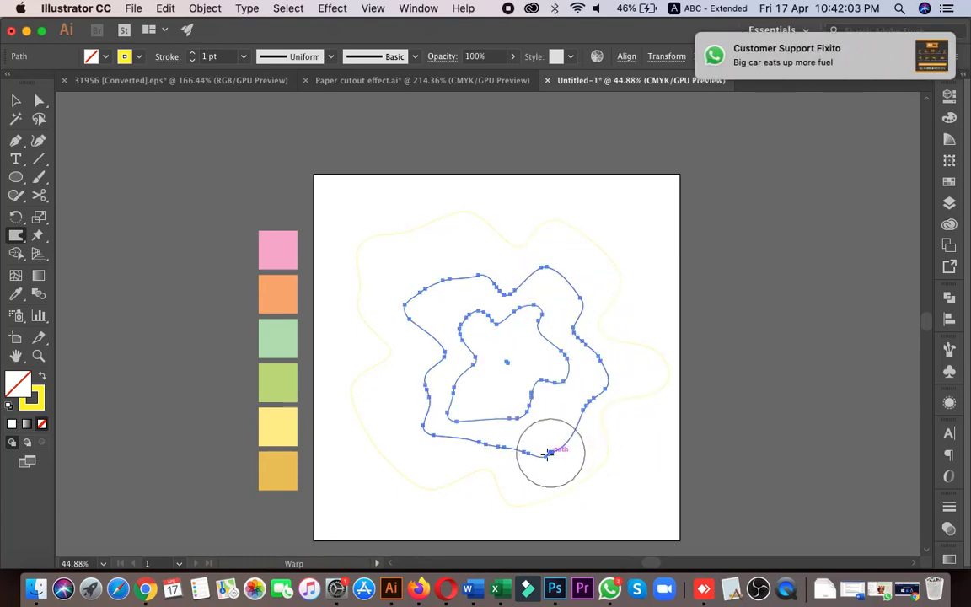
pyautogui.moveTo(557, 449); pyautogui.dragTo(523, 461)
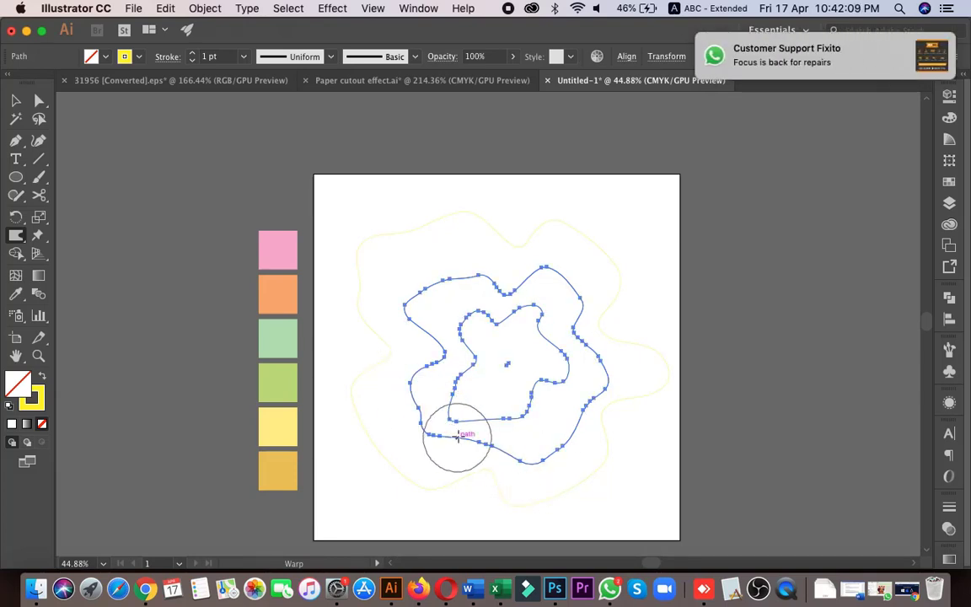
pyautogui.moveTo(460, 433)
pyautogui.mouseDown()
pyautogui.moveTo(482, 449)
pyautogui.moveTo(497, 440)
pyautogui.moveTo(444, 438)
pyautogui.moveTo(481, 403)
pyautogui.mouseUp()
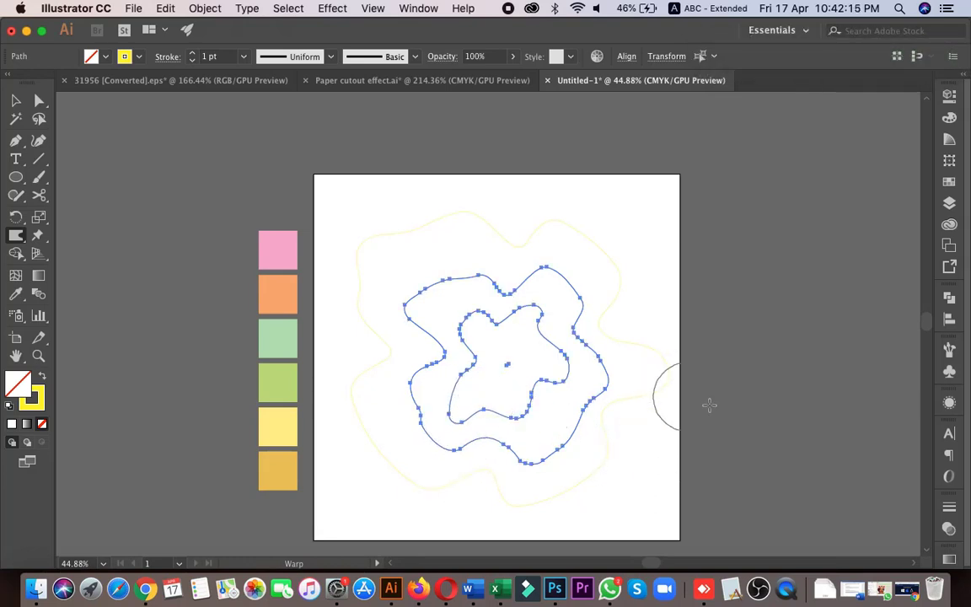
pyautogui.click(16, 100)
pyautogui.click(739, 278)
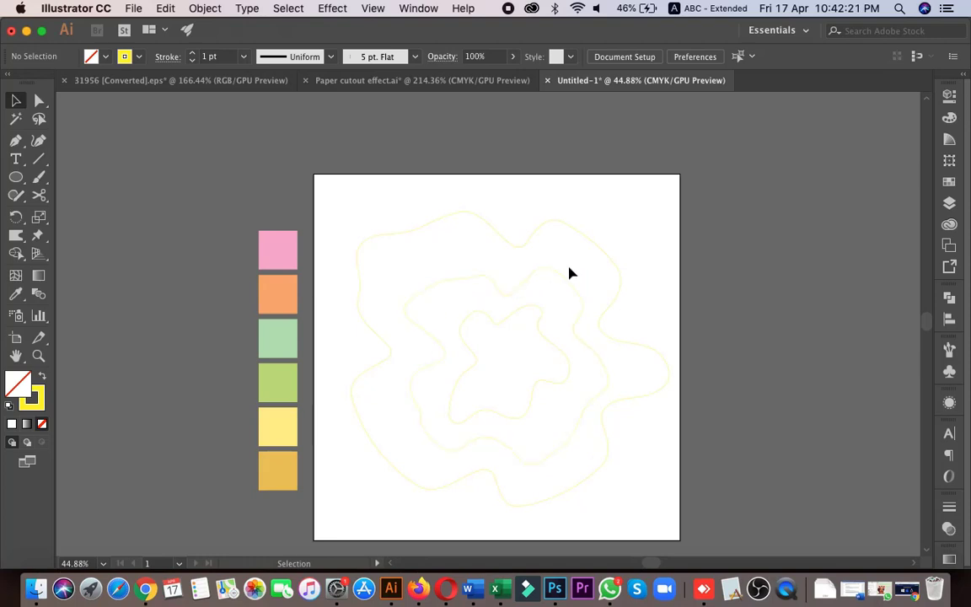
# Step: Draw a rectangle that covers the whole artboard
pyautogui.moveTo(597, 256); pyautogui.dragTo(731, 258)
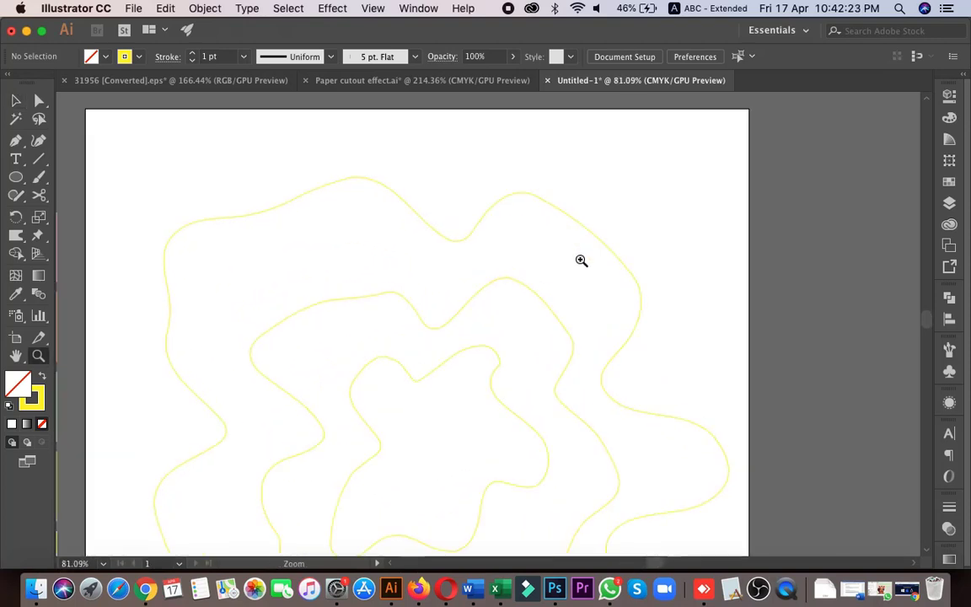
pyautogui.moveTo(637, 267); pyautogui.dragTo(489, 280)
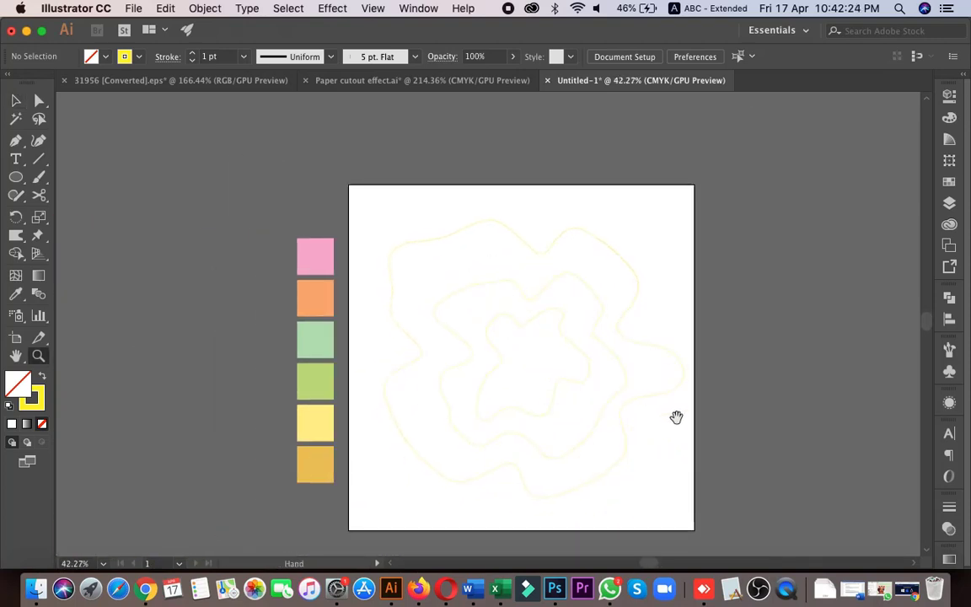
pyautogui.moveTo(675, 417); pyautogui.dragTo(653, 382)
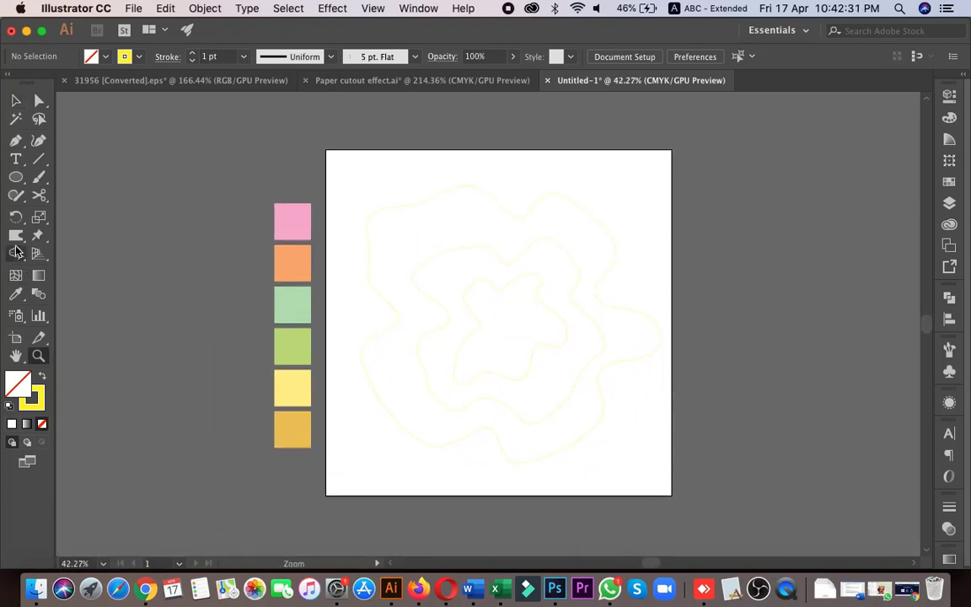
pyautogui.moveTo(18, 182); pyautogui.dragTo(78, 177)
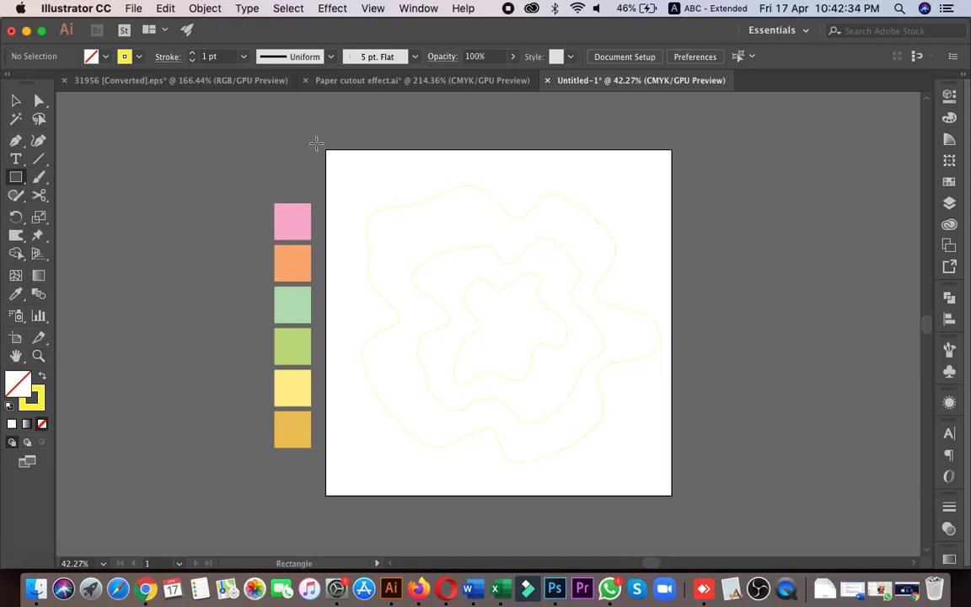
pyautogui.moveTo(325, 148); pyautogui.dragTo(670, 324)
pyautogui.moveTo(698, 279); pyautogui.dragTo(661, 443)
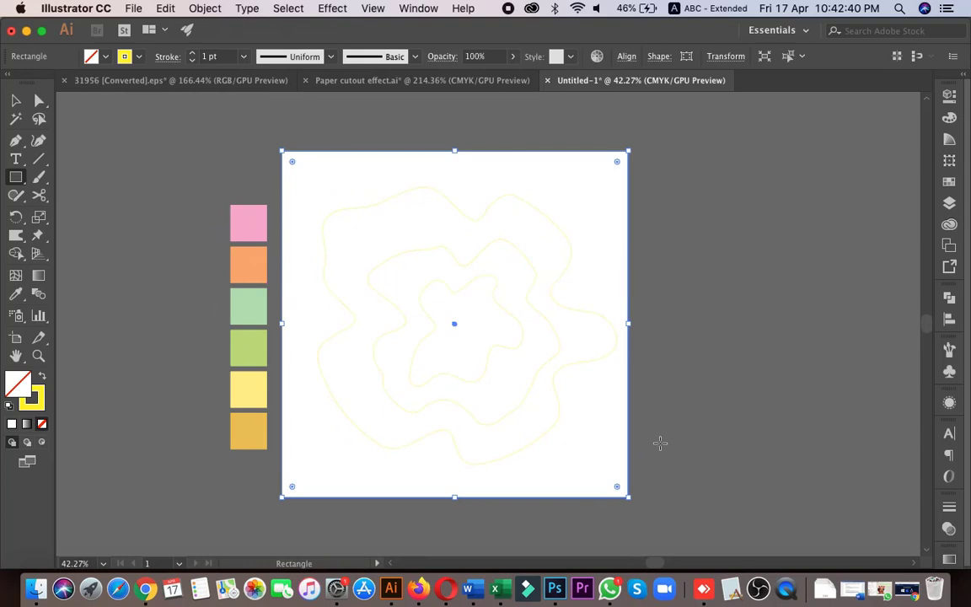
# Step: Select the rectangle and all three wavy shapes, fill them with the yellow-green swatch and remove their stroke
pyautogui.press('v')
pyautogui.moveTo(296, 156); pyautogui.dragTo(671, 448)
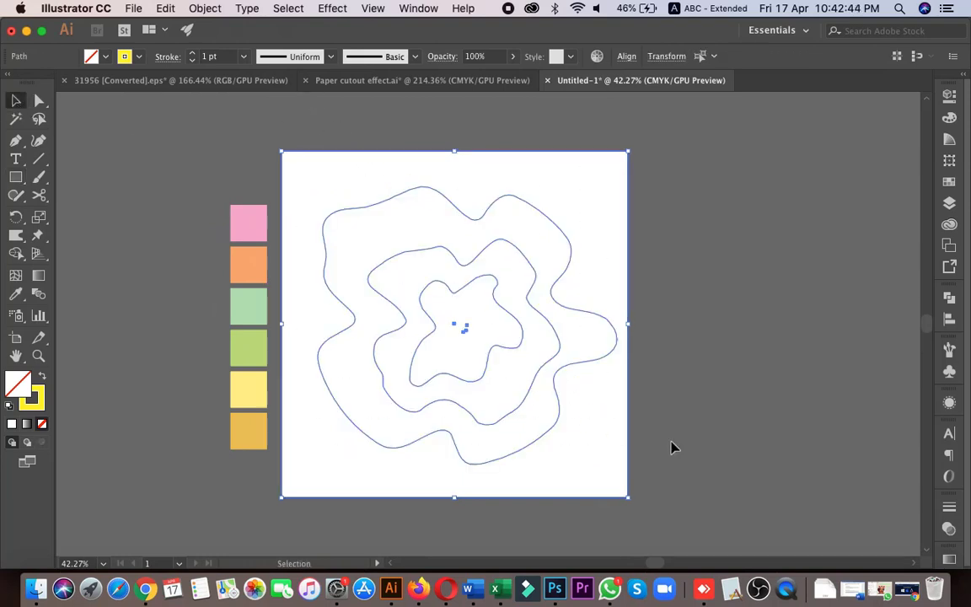
pyautogui.click(104, 57)
pyautogui.click(32, 92)
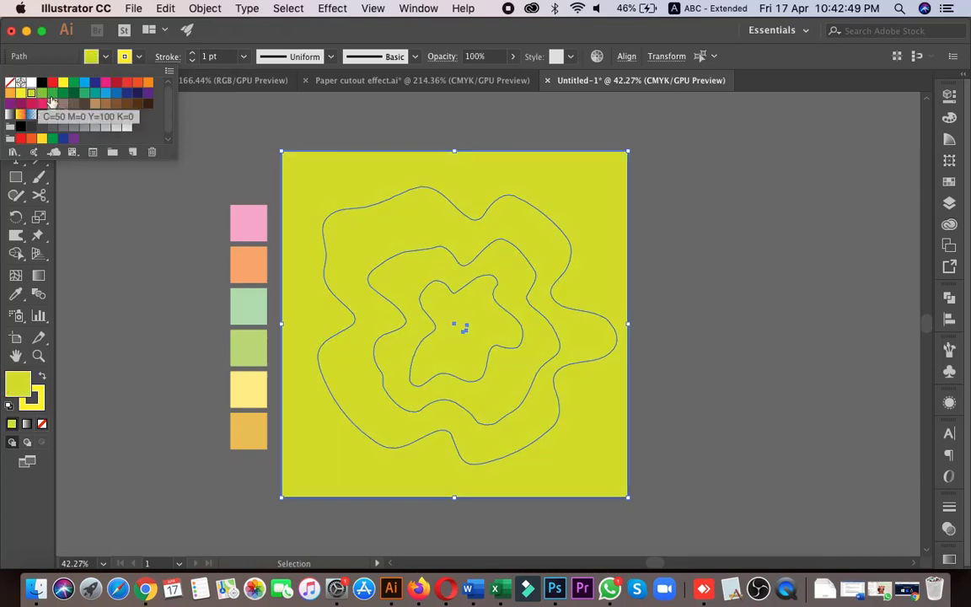
pyautogui.click(140, 56)
pyautogui.click(10, 82)
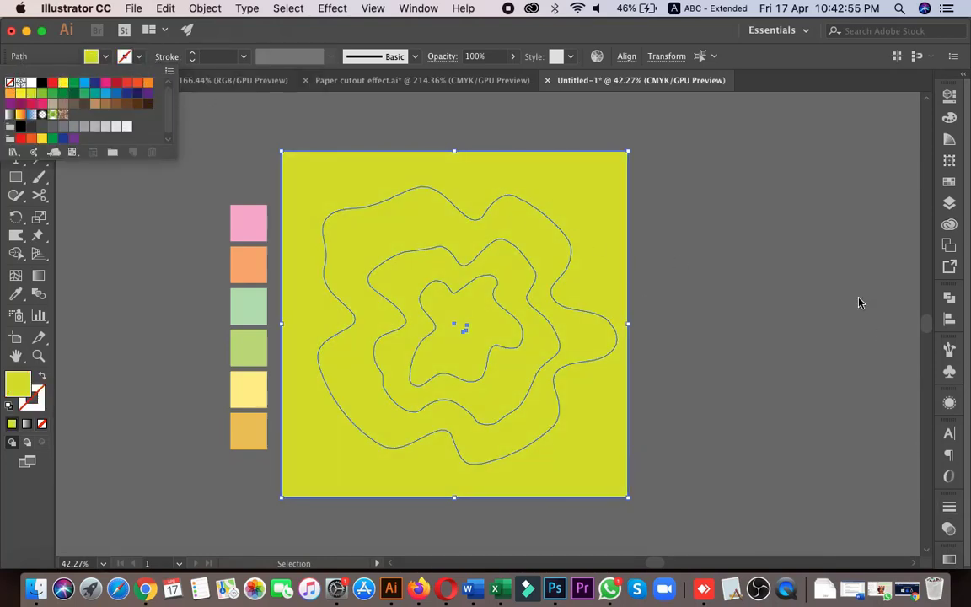
# Step: Reselect the rectangle and all wavy shapes and apply the Pathfinder Trim operation to them
pyautogui.moveTo(704, 146); pyautogui.dragTo(552, 281)
pyautogui.click(727, 278)
pyautogui.moveTo(287, 126); pyautogui.dragTo(666, 469)
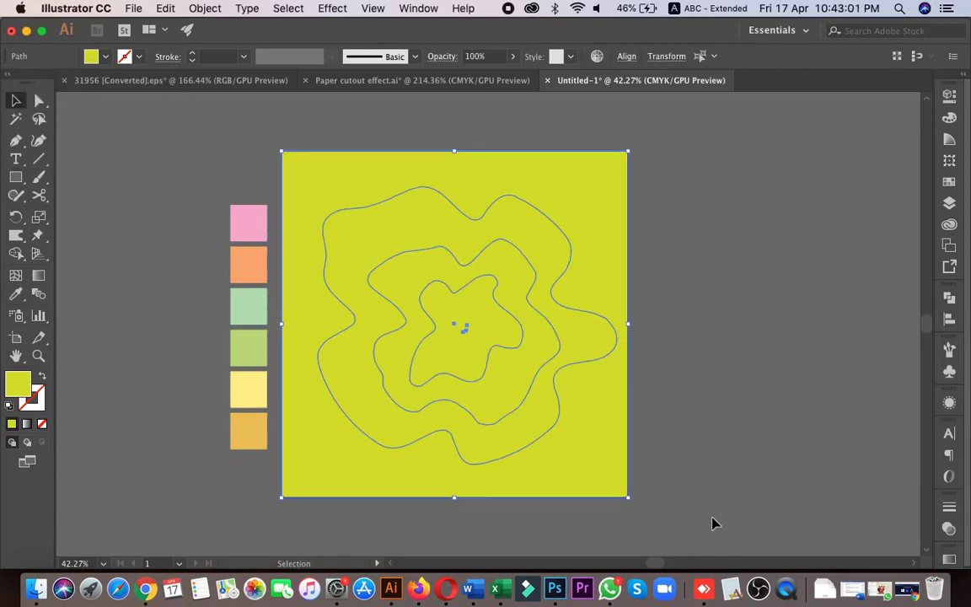
pyautogui.click(949, 298)
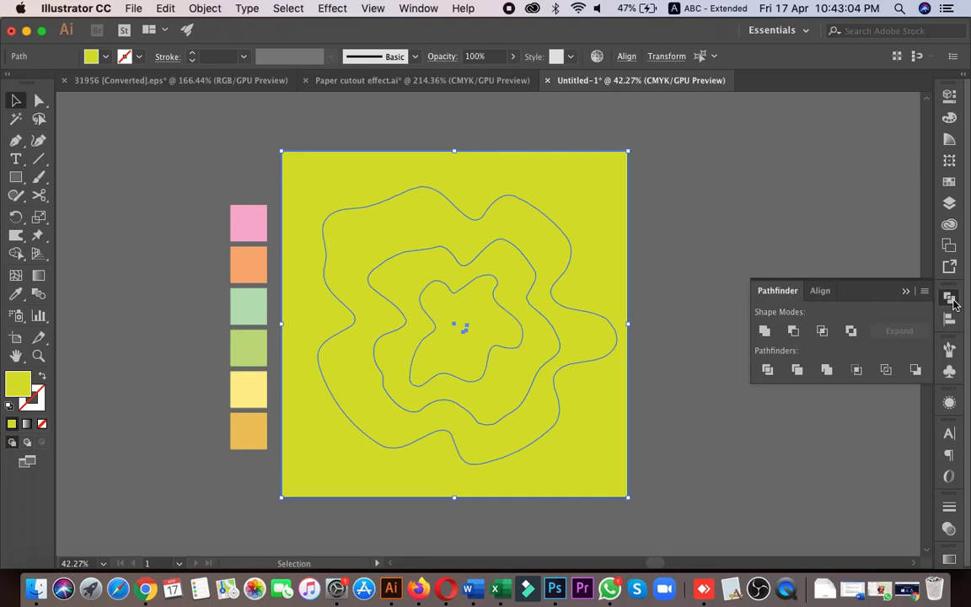
pyautogui.click(797, 371)
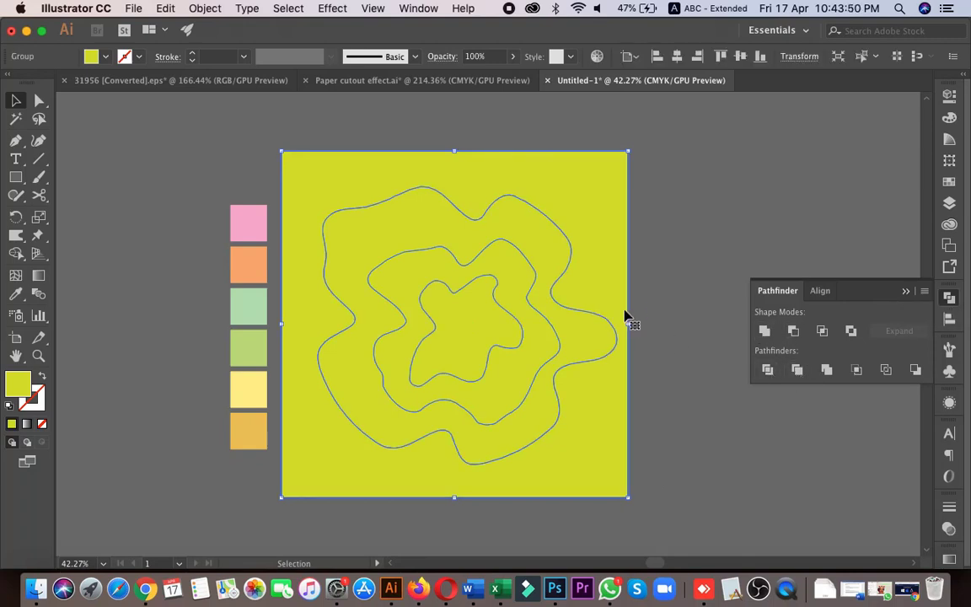
# Step: Ungroup the trimmed artwork and recolor only the outermost square frame with the light green swatch
pyautogui.rightClick(546, 205)
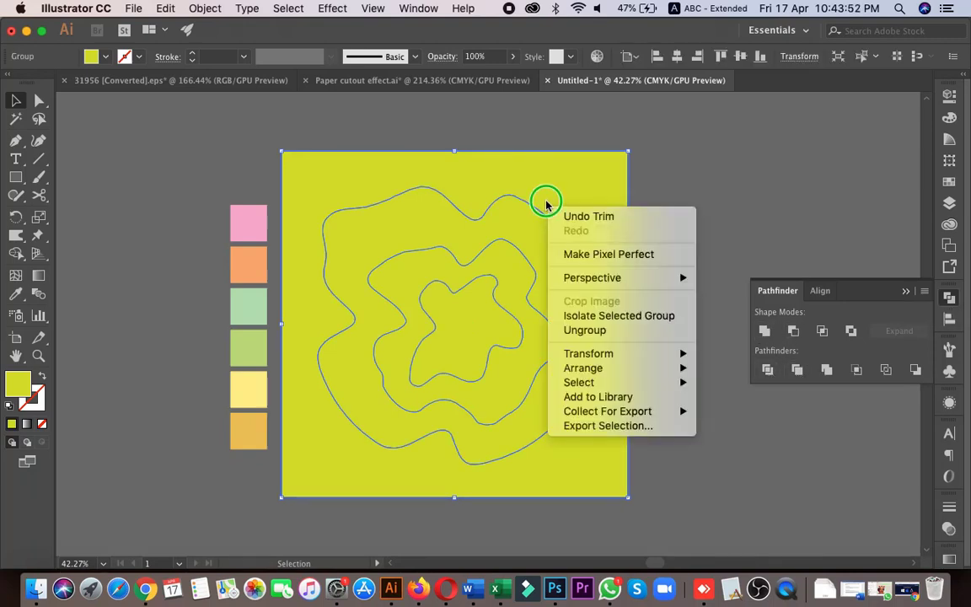
pyautogui.click(616, 330)
pyautogui.click(600, 245)
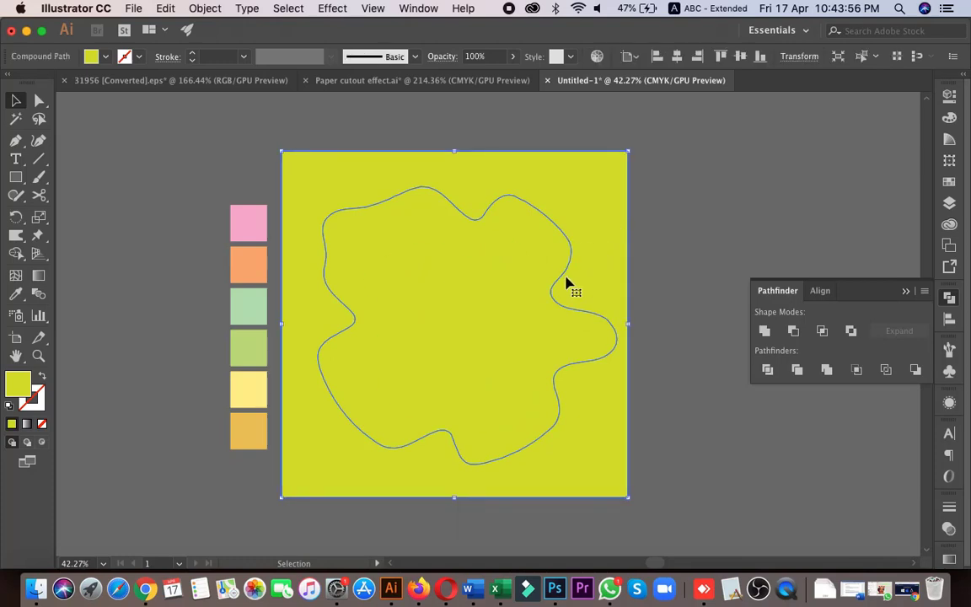
pyautogui.click(15, 295)
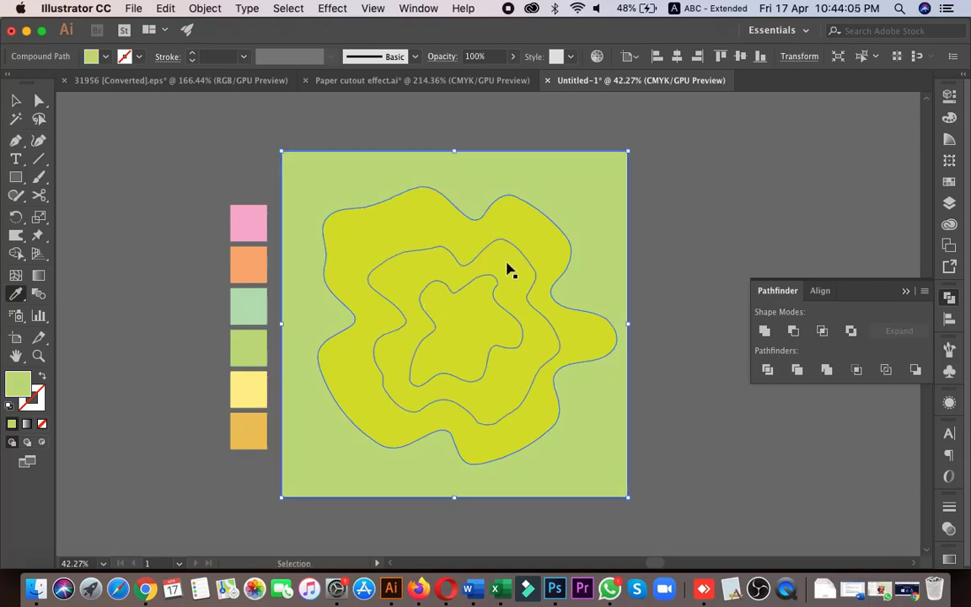
# Step: Recolor the outer wavy ring pale yellow, the inner ring orange and the center shape pink from the sample swatches, leaving nothing selected
pyautogui.keyDown('ctrl'); pyautogui.click(542, 255); pyautogui.keyUp('ctrl')
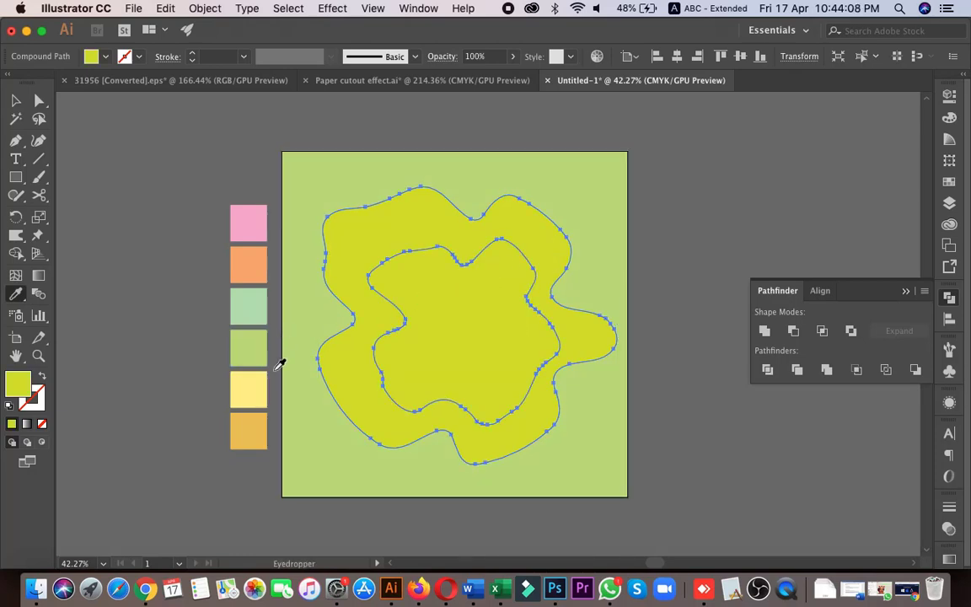
pyautogui.click(252, 389)
pyautogui.keyDown('ctrl'); pyautogui.click(512, 292); pyautogui.keyUp('ctrl')
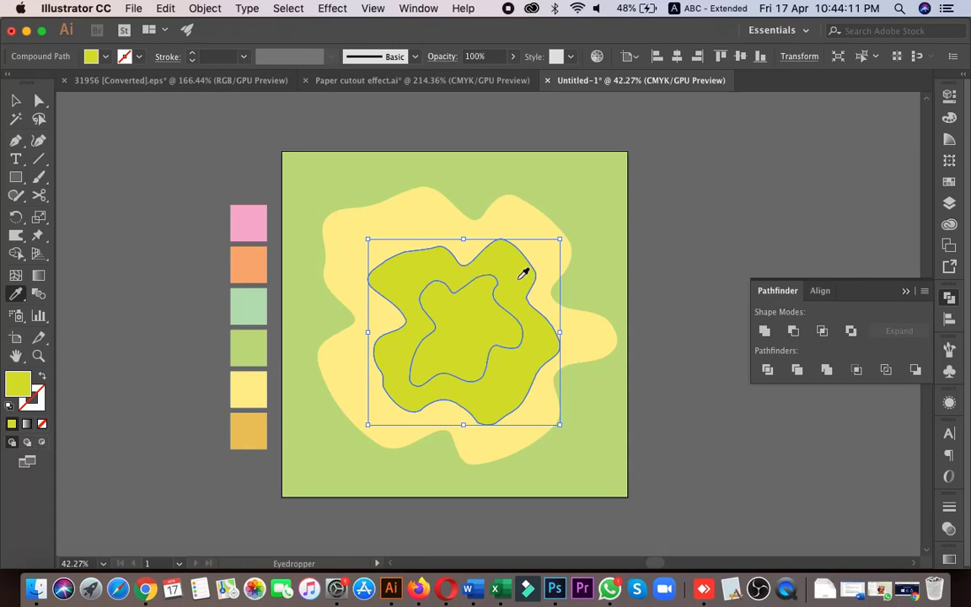
pyautogui.click(256, 268)
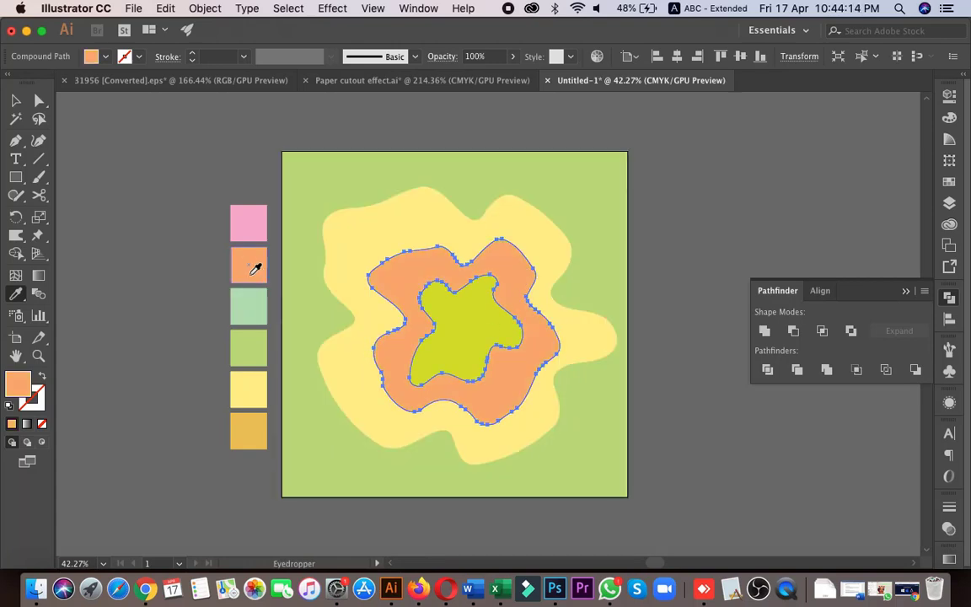
pyautogui.keyDown('ctrl'); pyautogui.click(479, 329); pyautogui.keyUp('ctrl')
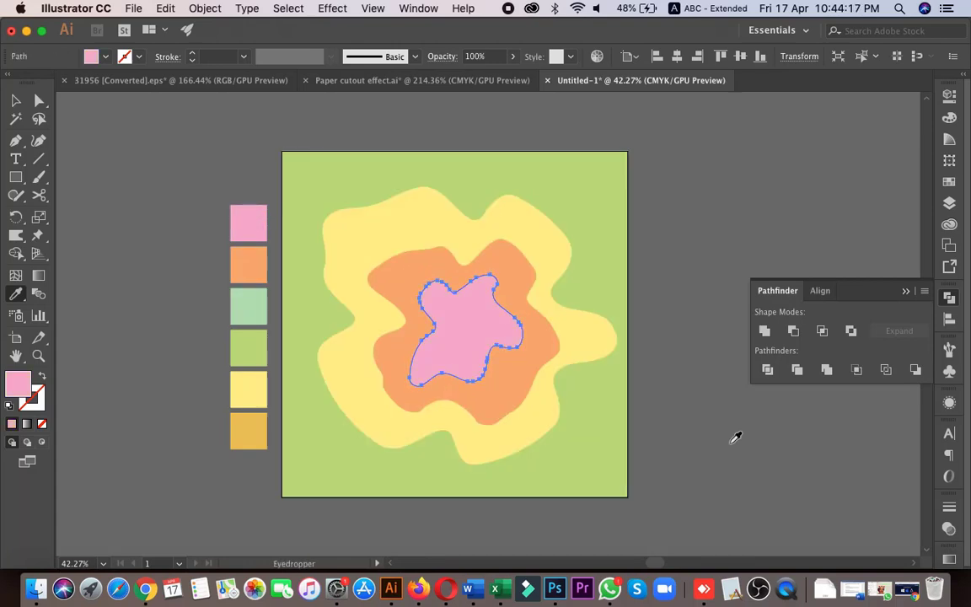
pyautogui.click(22, 100)
pyautogui.click(681, 381)
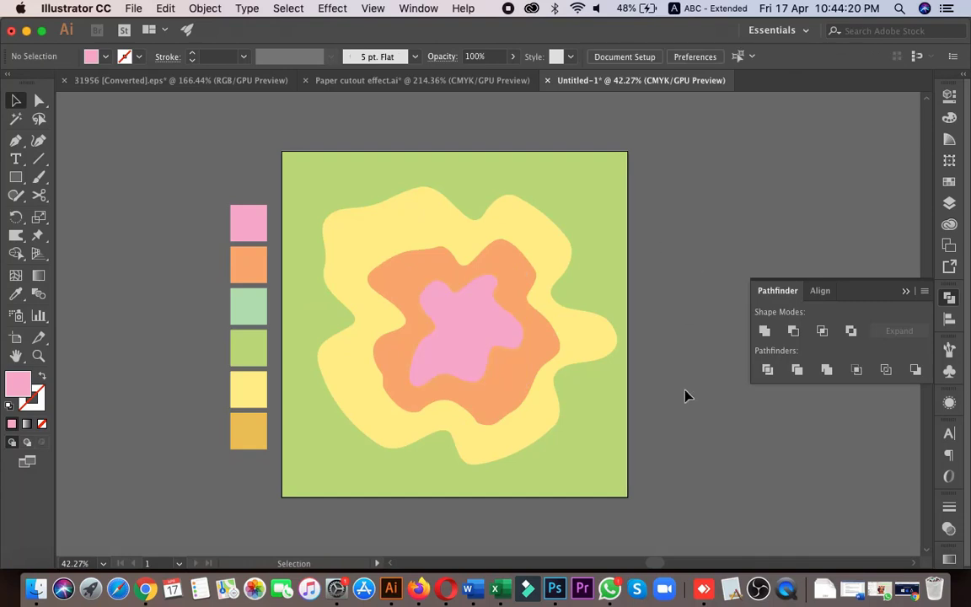
# Step: Select the frame and all wavy shapes and open the Stylize Drop Shadow effect with its preview turned on
pyautogui.moveTo(337, 142); pyautogui.dragTo(681, 429)
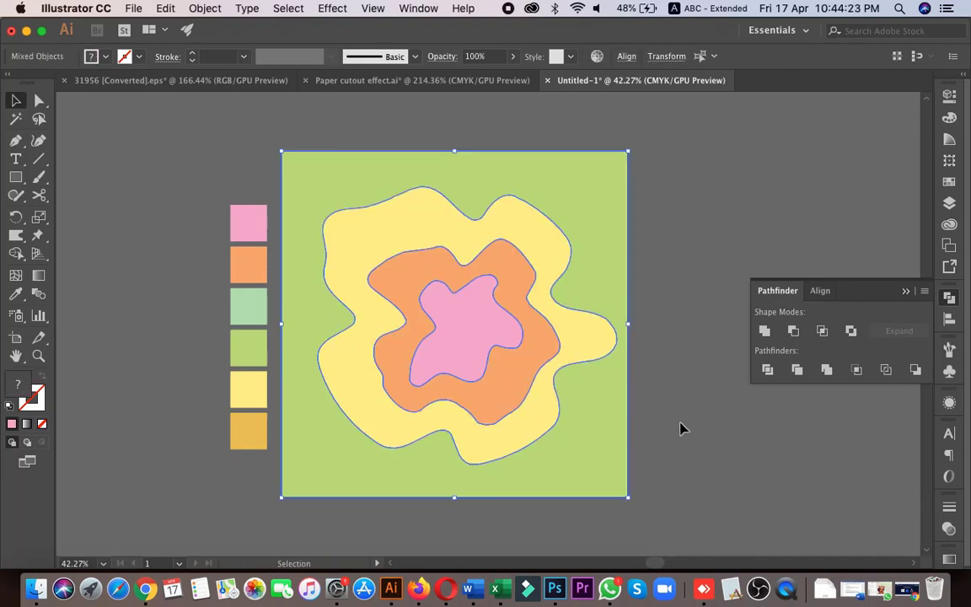
pyautogui.click(333, 9)
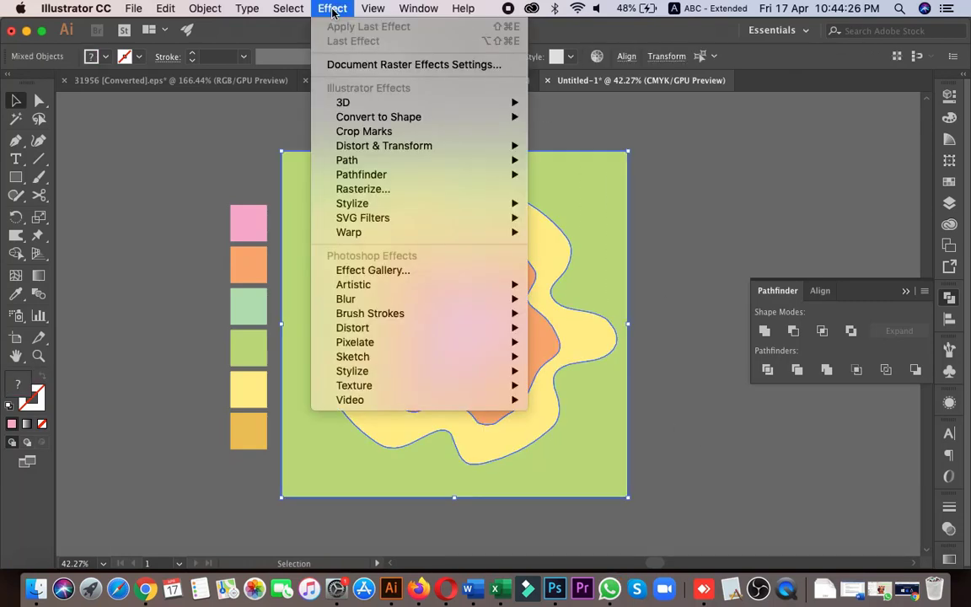
pyautogui.moveTo(427, 202)
pyautogui.click(576, 204)
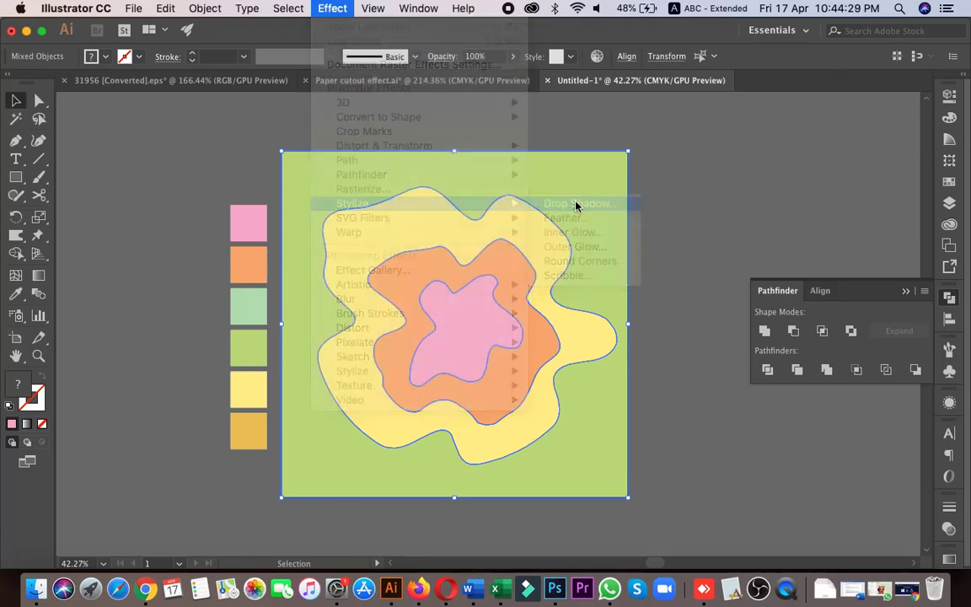
pyautogui.moveTo(683, 245); pyautogui.dragTo(701, 154)
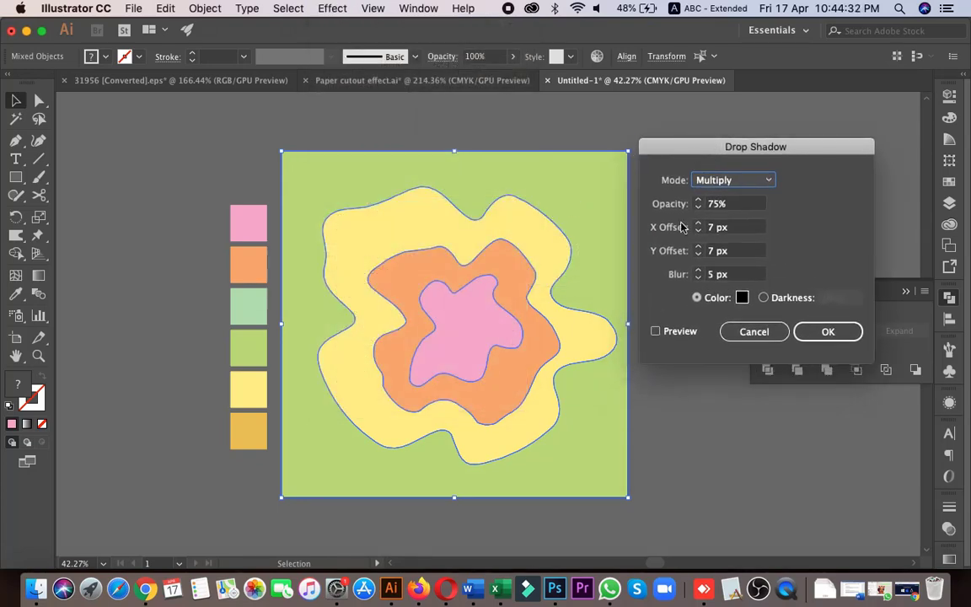
pyautogui.click(656, 332)
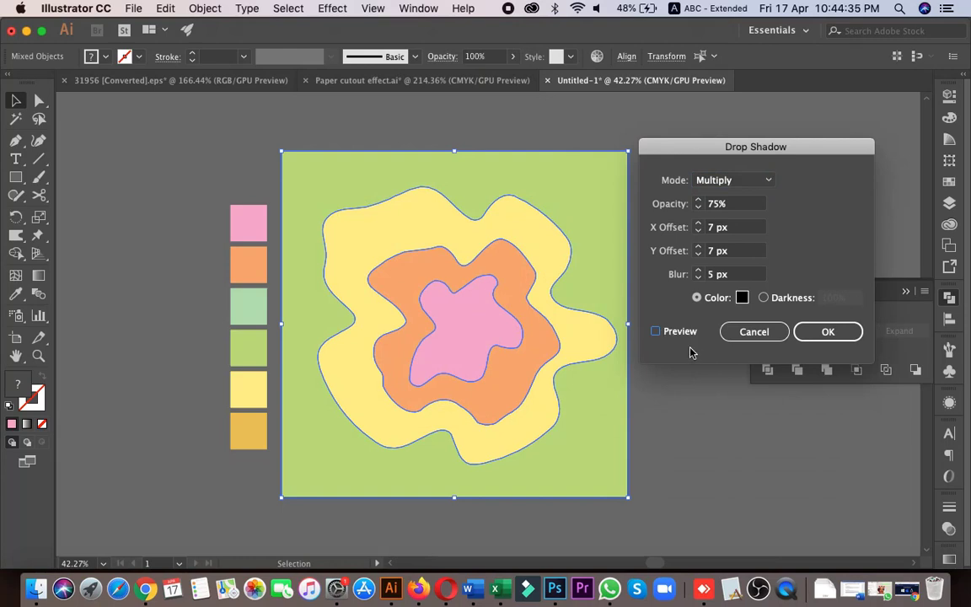
pyautogui.click(671, 333)
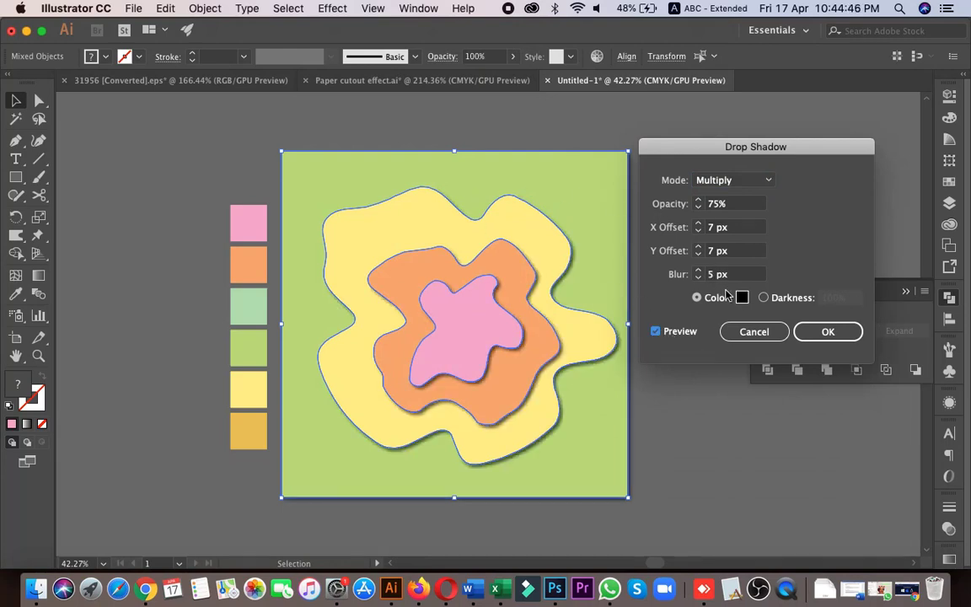
# Step: Apply the drop shadow in Multiply mode with 75% opacity, 7 px X and Y offsets and 5 px blur, and deselect the artwork
pyautogui.click(714, 274)
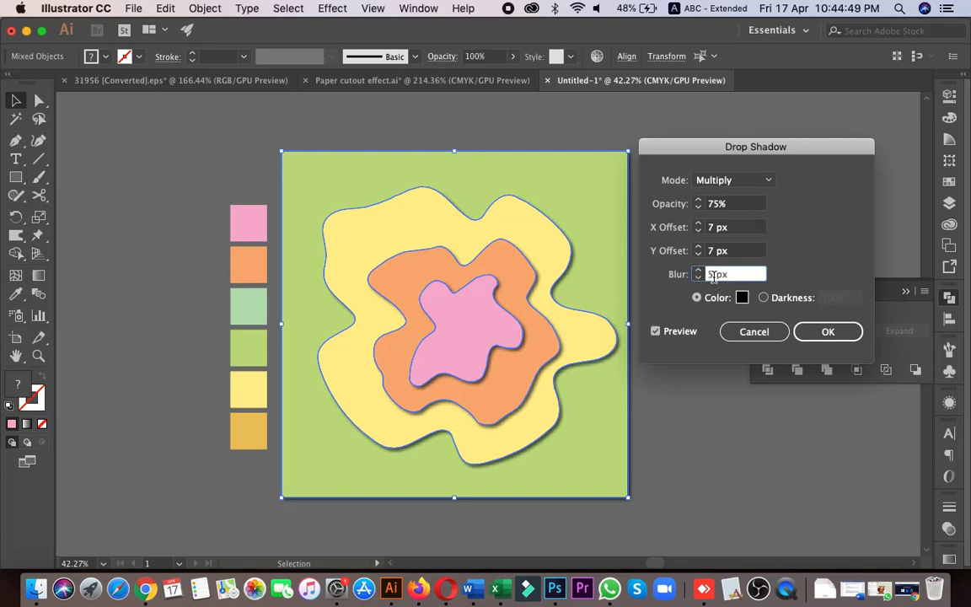
pyautogui.doubleClick(712, 228)
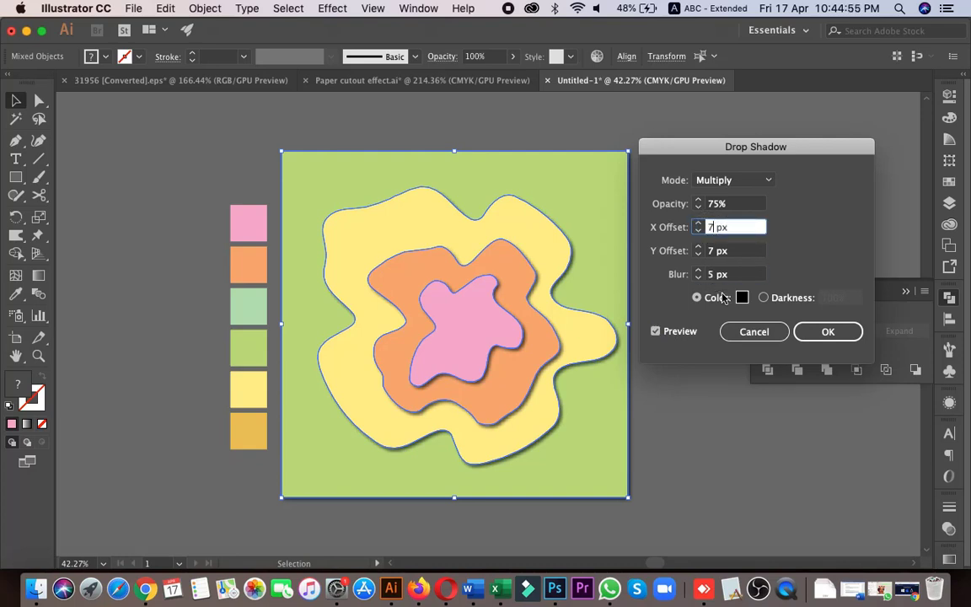
pyautogui.click(717, 251)
pyautogui.click(743, 274)
pyautogui.click(827, 331)
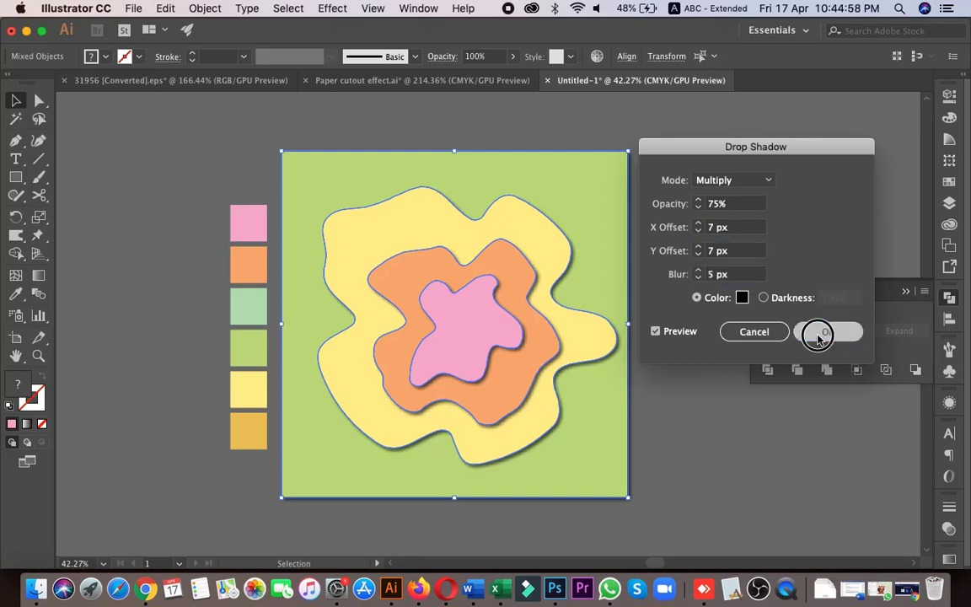
pyautogui.click(630, 200)
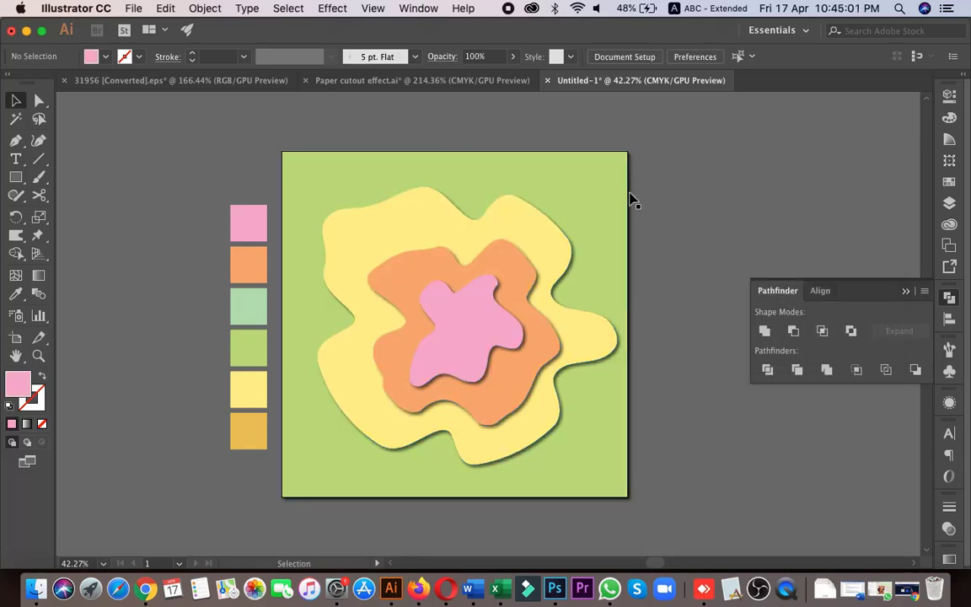
# Step: Bring the green outer frame to the front of the stacking order
pyautogui.click(594, 184)
pyautogui.rightClick(594, 184)
pyautogui.moveTo(672, 329)
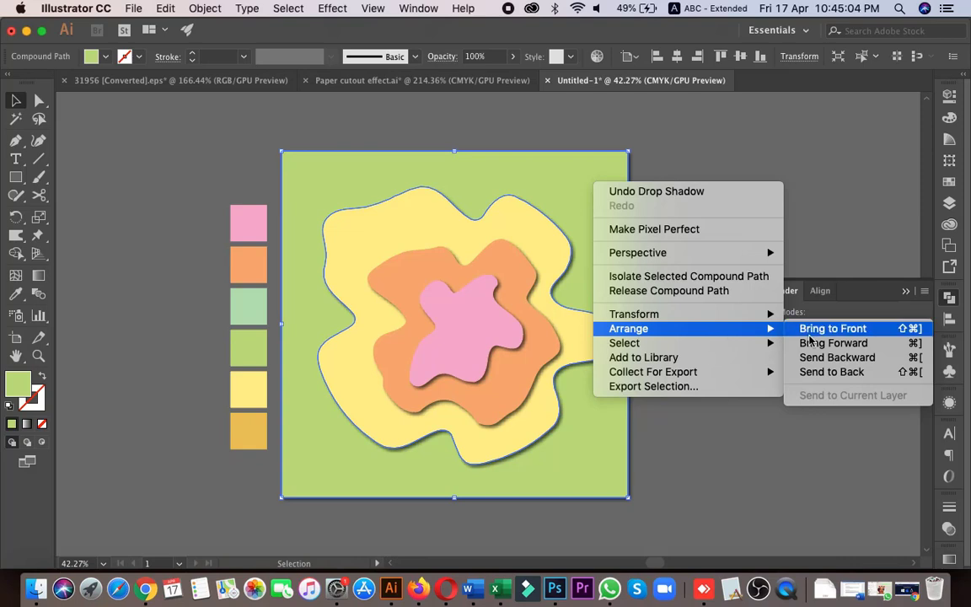
pyautogui.click(832, 330)
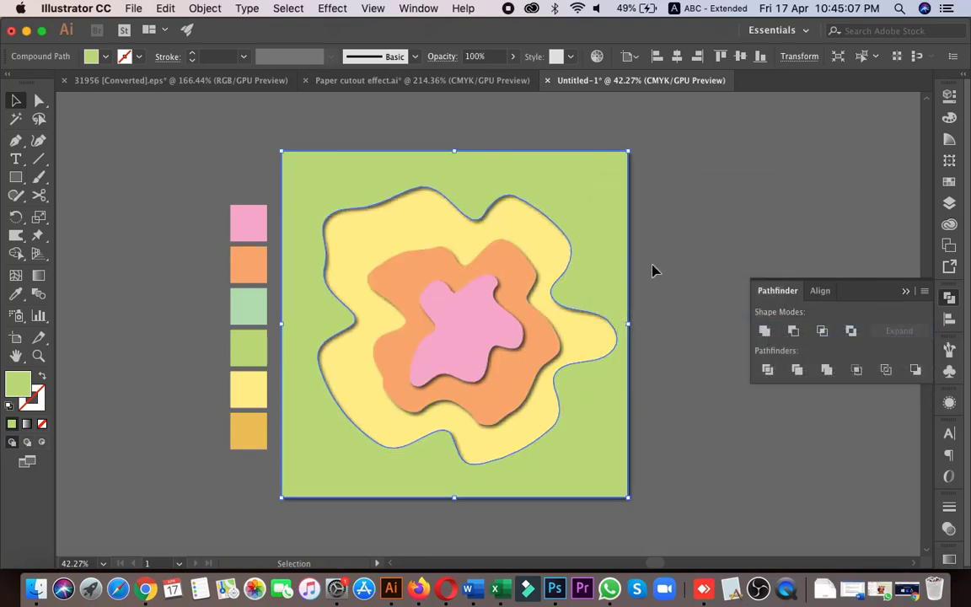
# Step: Send the pink center shape to the back of the stacking order
pyautogui.click(540, 246)
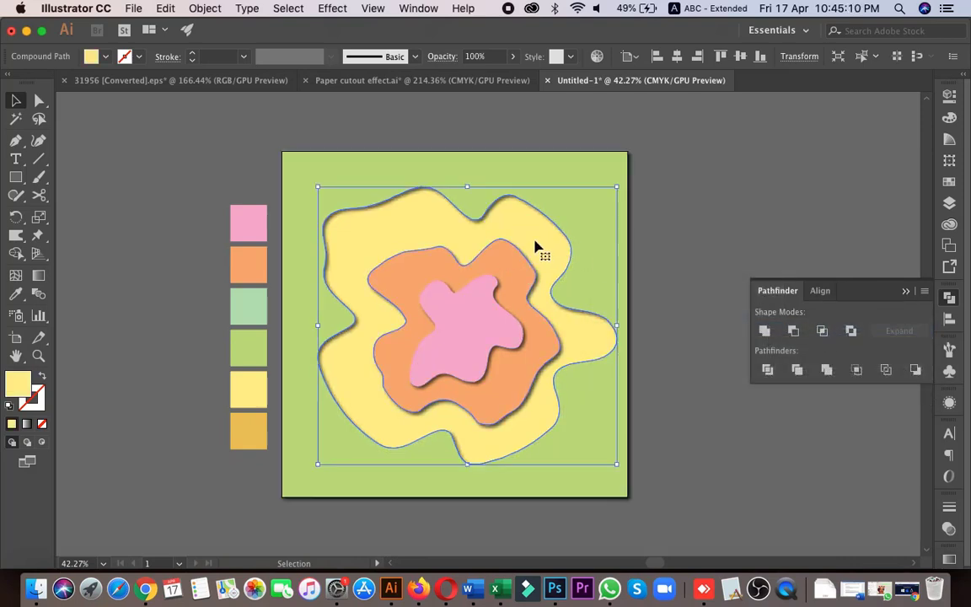
pyautogui.click(468, 309)
pyautogui.rightClick(468, 309)
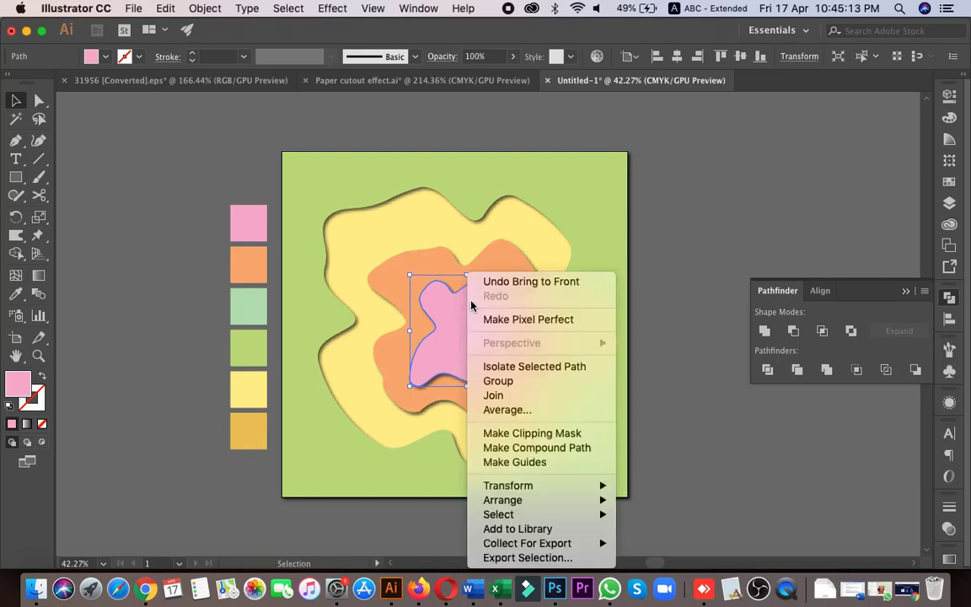
pyautogui.moveTo(506, 499)
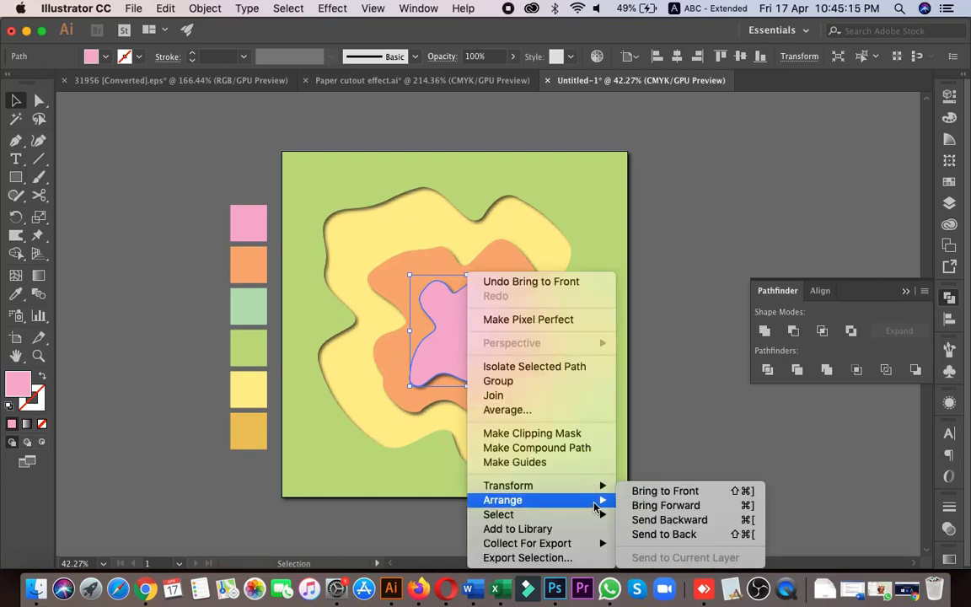
pyautogui.click(681, 534)
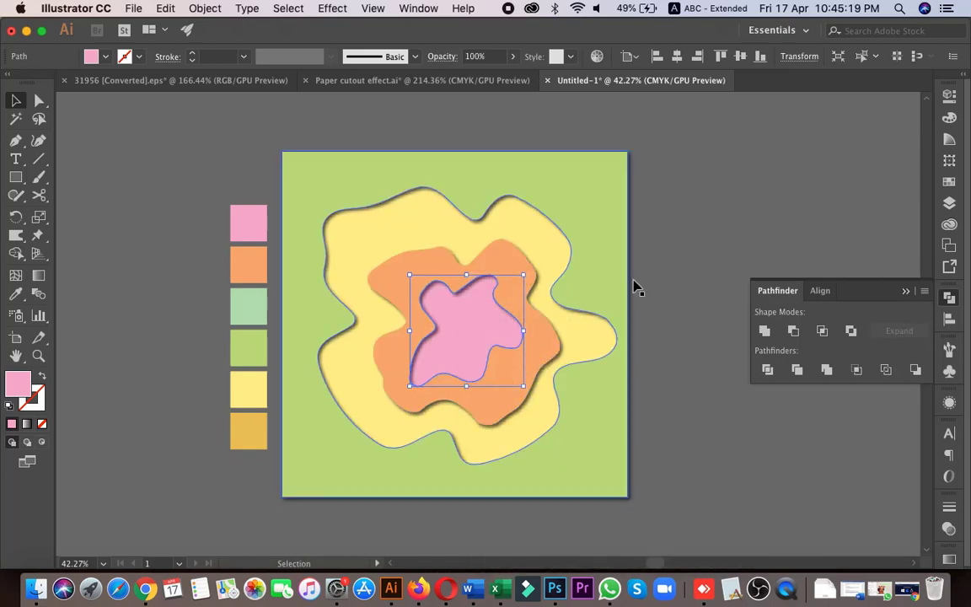
# Step: Send the orange ring to the back of the stacking order
pyautogui.rightClick(518, 262)
pyautogui.moveTo(607, 405)
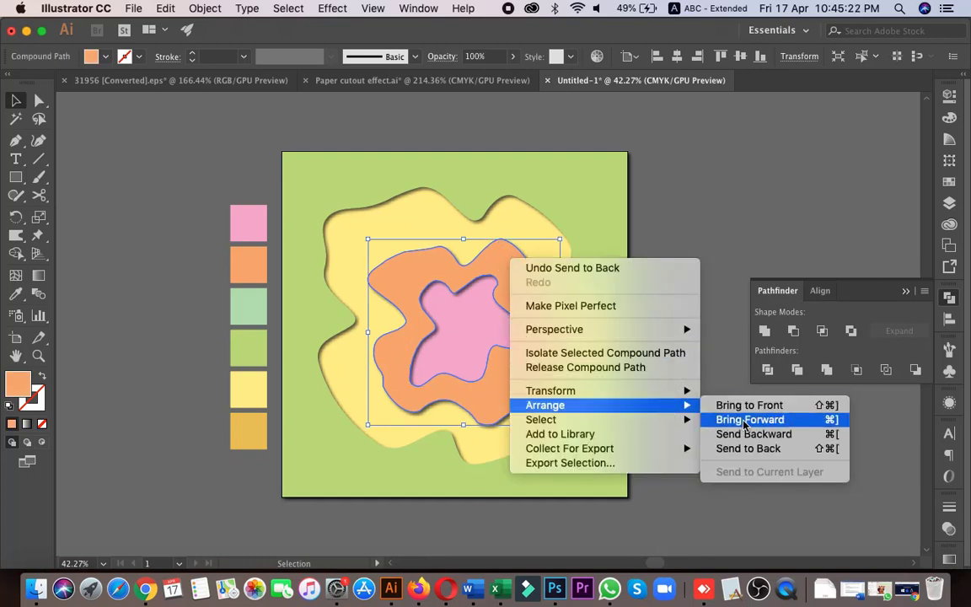
pyautogui.click(762, 450)
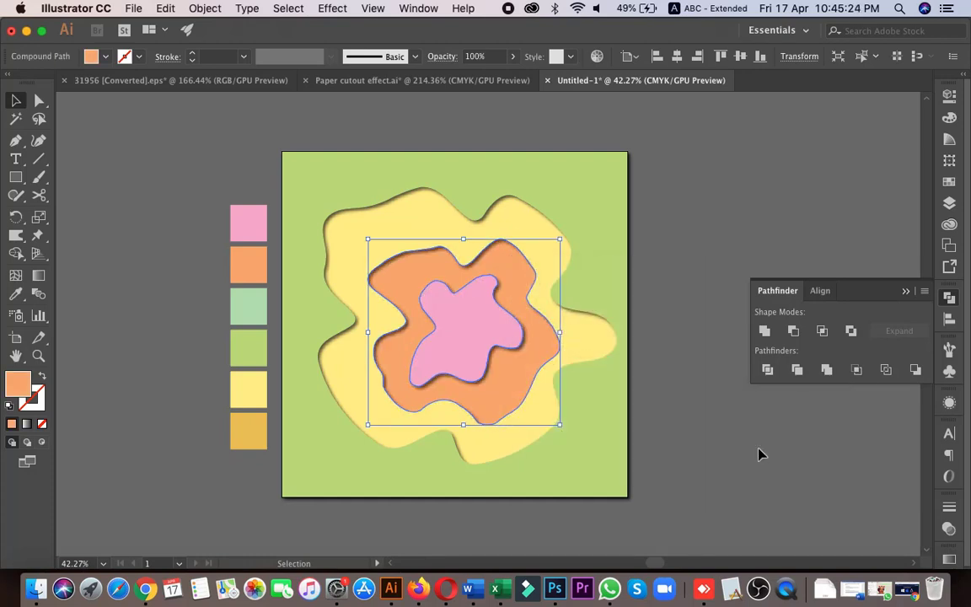
# Step: Reselect the pink center shape, send it behind the orange ring to the very back, and deselect it
pyautogui.click(462, 320)
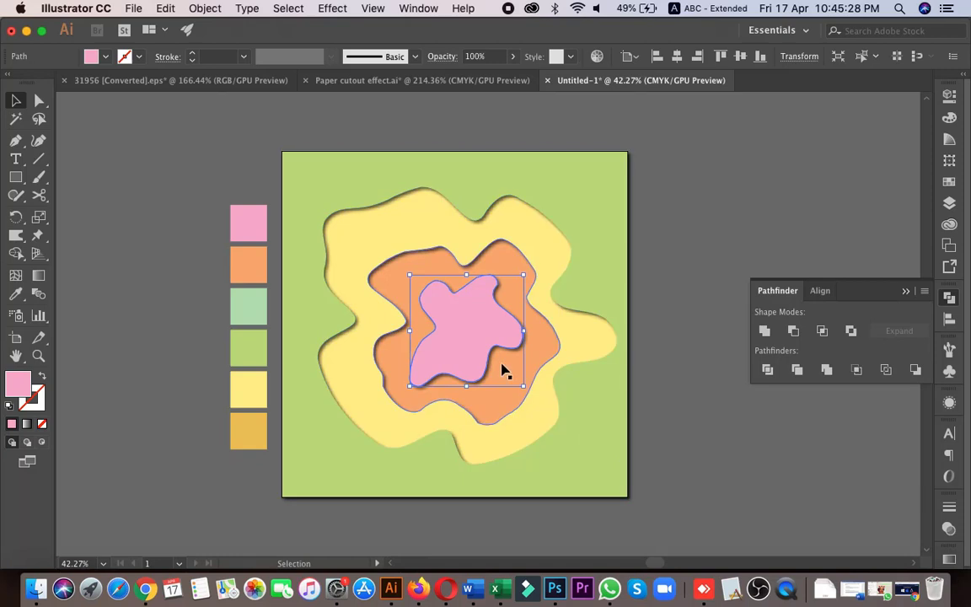
pyautogui.click(683, 425)
pyautogui.rightClick(487, 310)
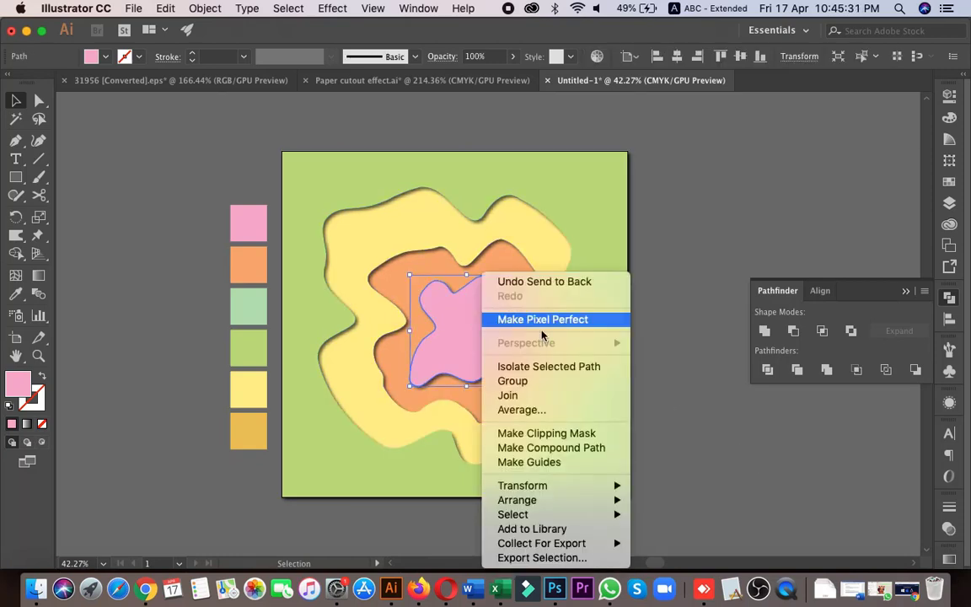
pyautogui.moveTo(590, 500)
pyautogui.click(691, 531)
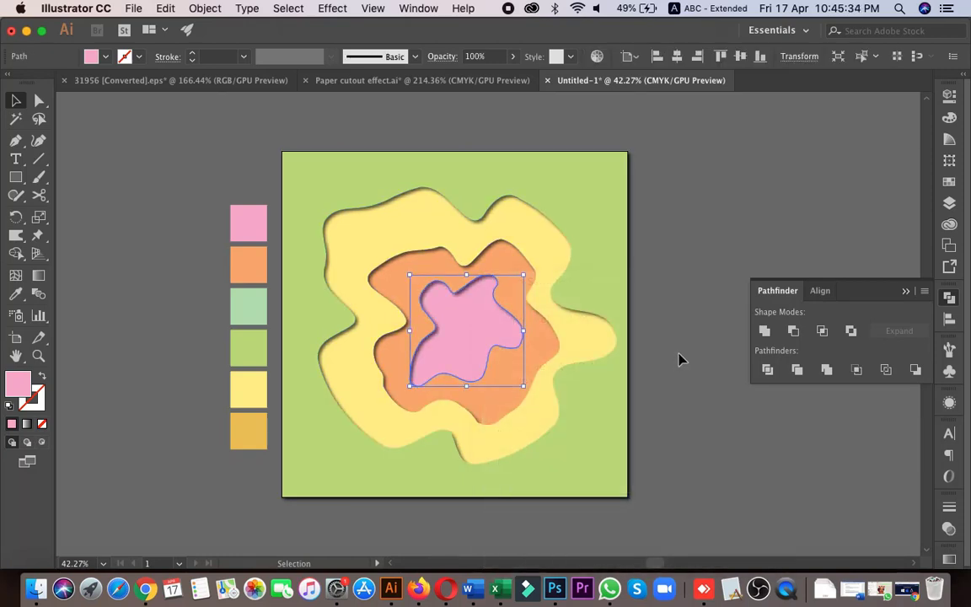
pyautogui.click(732, 403)
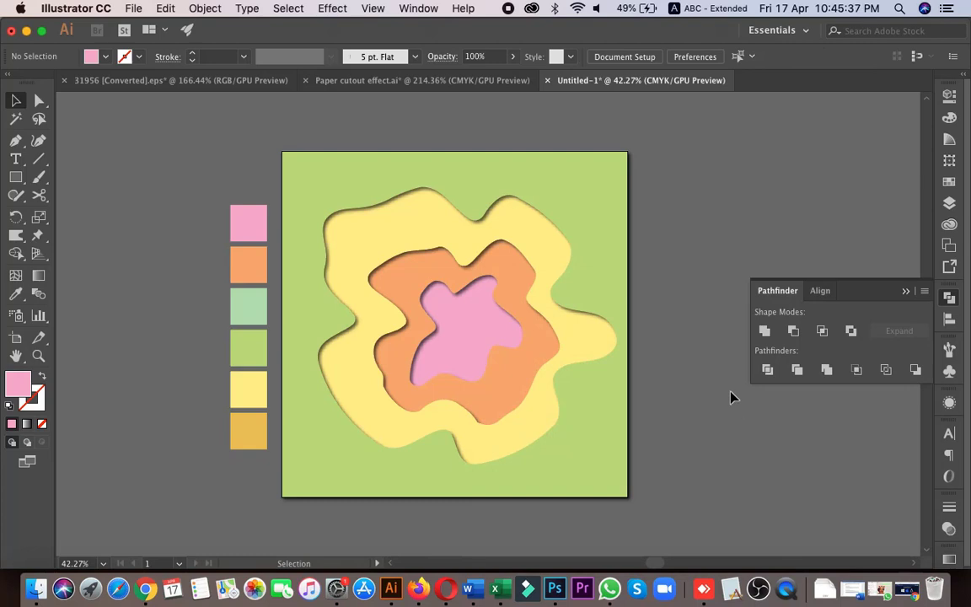
# Step: Select all the artwork again and edit its existing drop shadow to 60% opacity with the preview on
pyautogui.click(477, 189)
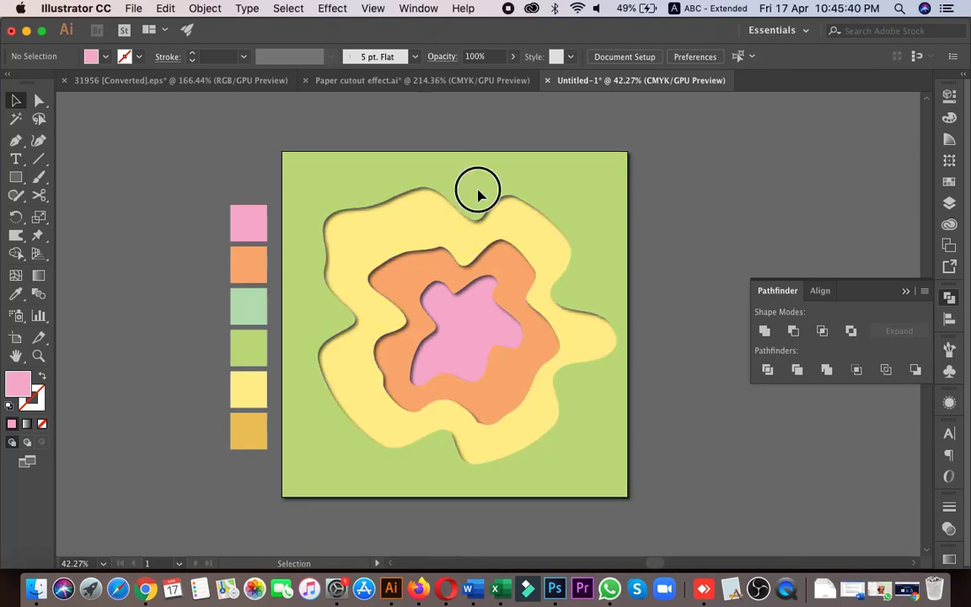
pyautogui.click(951, 405)
pyautogui.click(820, 478)
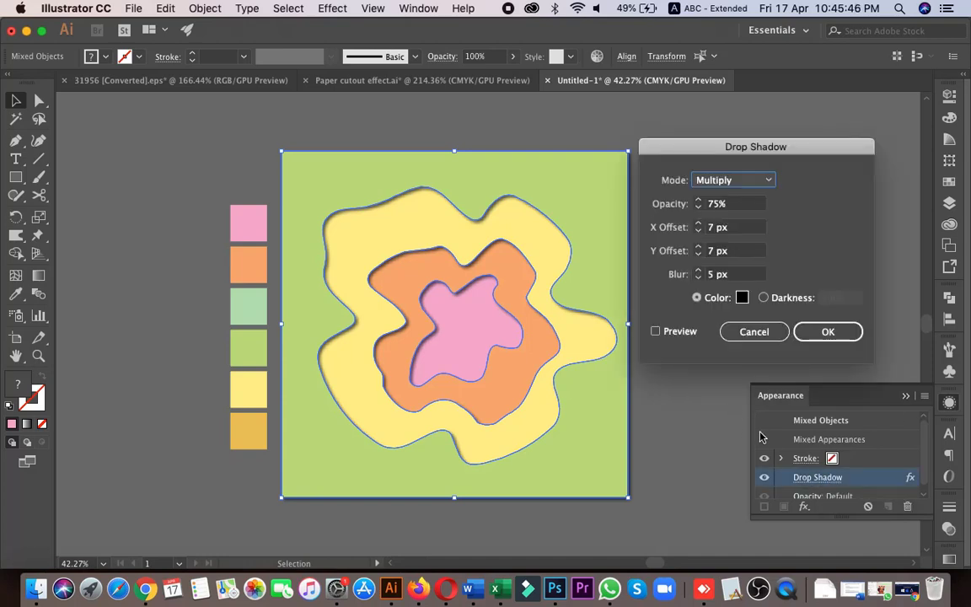
pyautogui.click(714, 275)
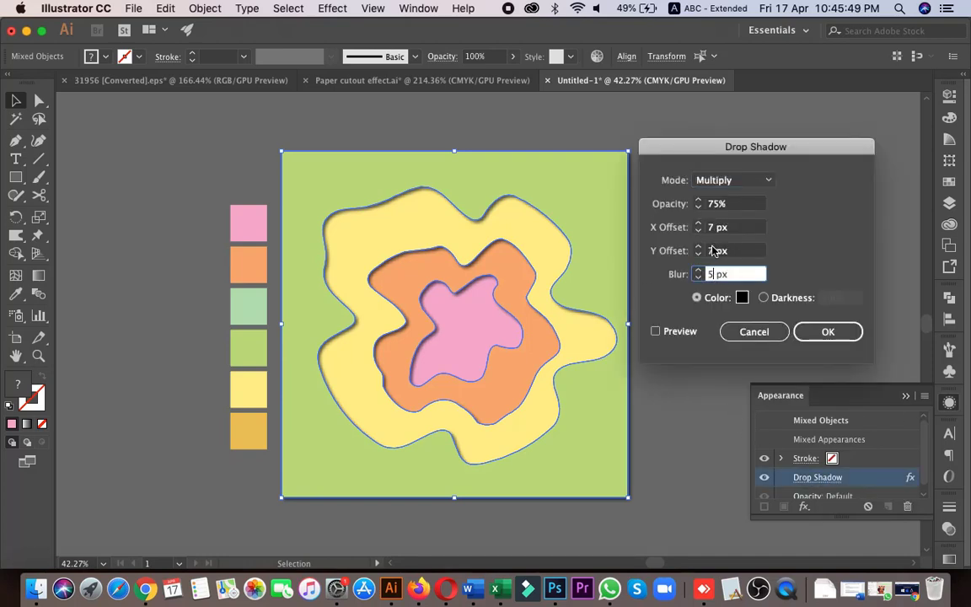
pyautogui.click(731, 206)
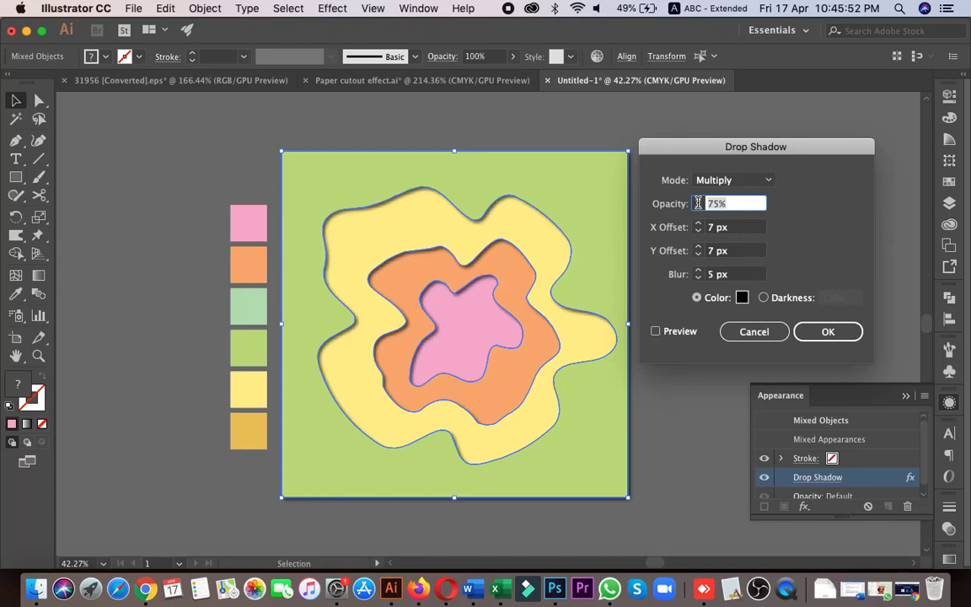
pyautogui.click(655, 332)
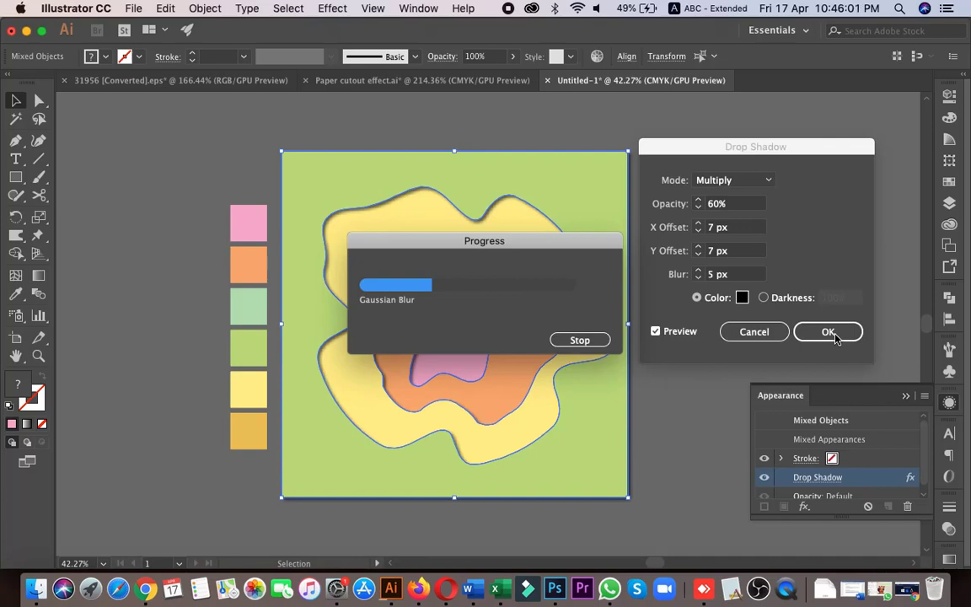
# Step: Apply the edited drop shadow settings to the artwork and deselect everything
pyautogui.click(834, 335)
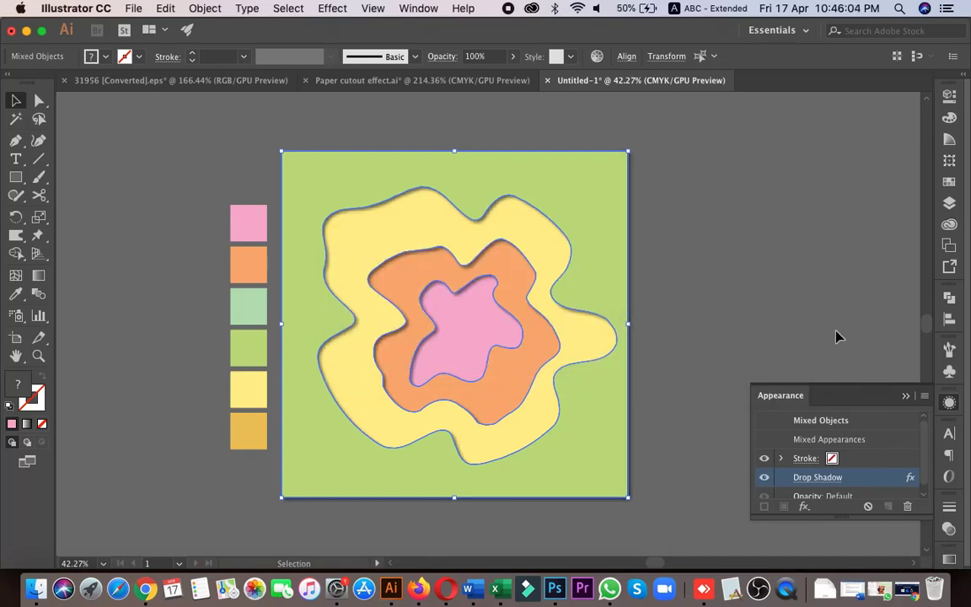
pyautogui.click(708, 268)
pyautogui.press('z')
pyautogui.moveTo(557, 270); pyautogui.dragTo(674, 347)
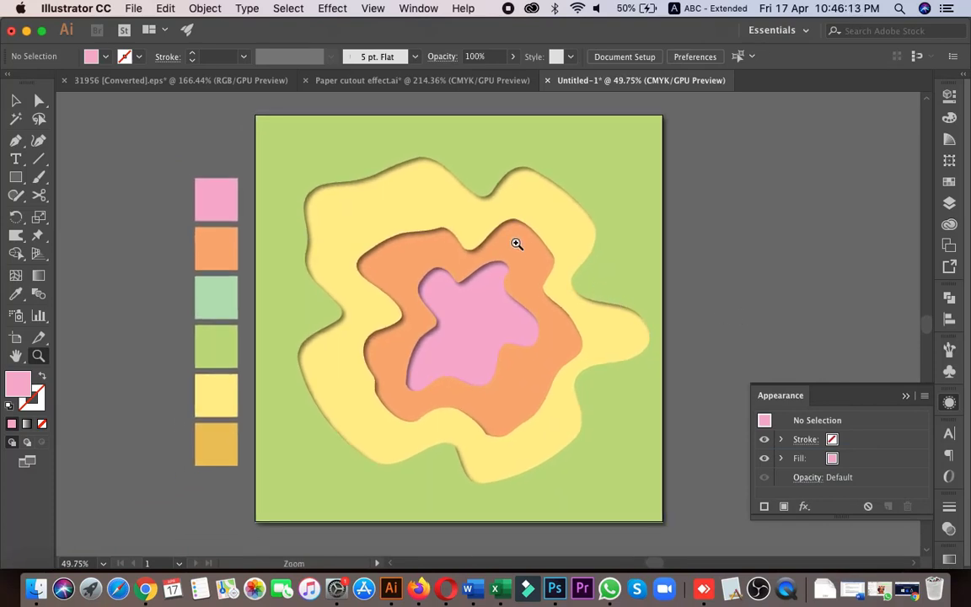
# Step: Draw a pink circle on the empty canvas beside the square artwork and stretch it upward into a tall ellipse
pyautogui.moveTo(615, 282); pyautogui.dragTo(562, 281)
pyautogui.press('space')
pyautogui.moveTo(734, 330); pyautogui.dragTo(520, 349)
pyautogui.click(22, 180)
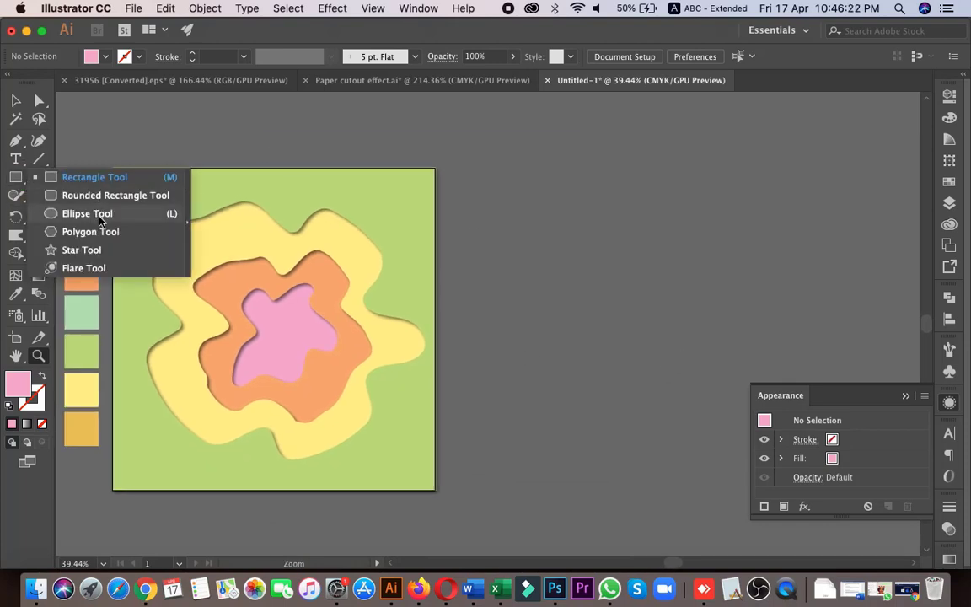
pyautogui.click(100, 216)
pyautogui.moveTo(594, 293); pyautogui.dragTo(674, 368)
pyautogui.hscroll(3, 676, 373)
pyautogui.scroll(-1, 676, 372)
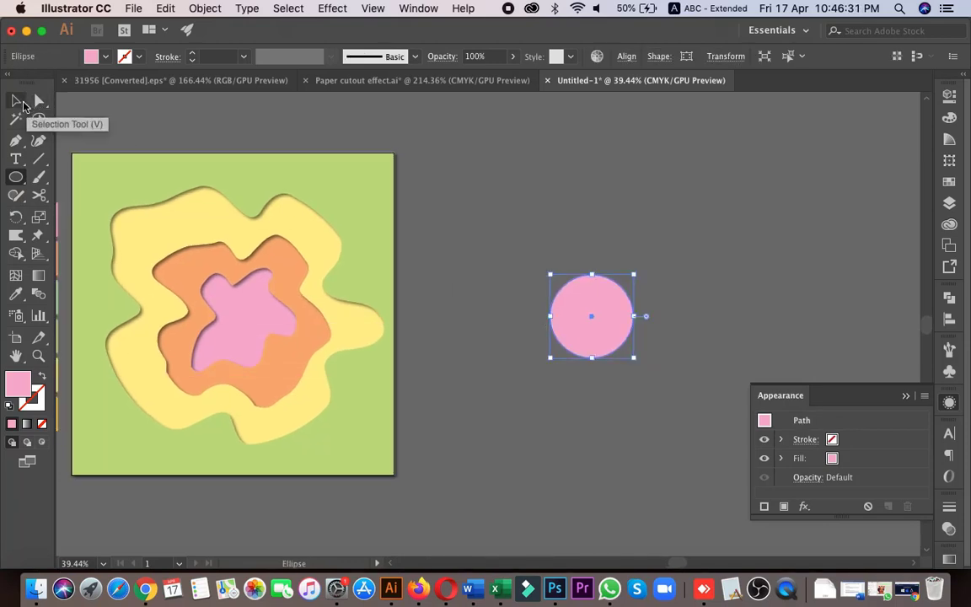
pyautogui.click(19, 102)
pyautogui.moveTo(591, 274); pyautogui.dragTo(592, 216)
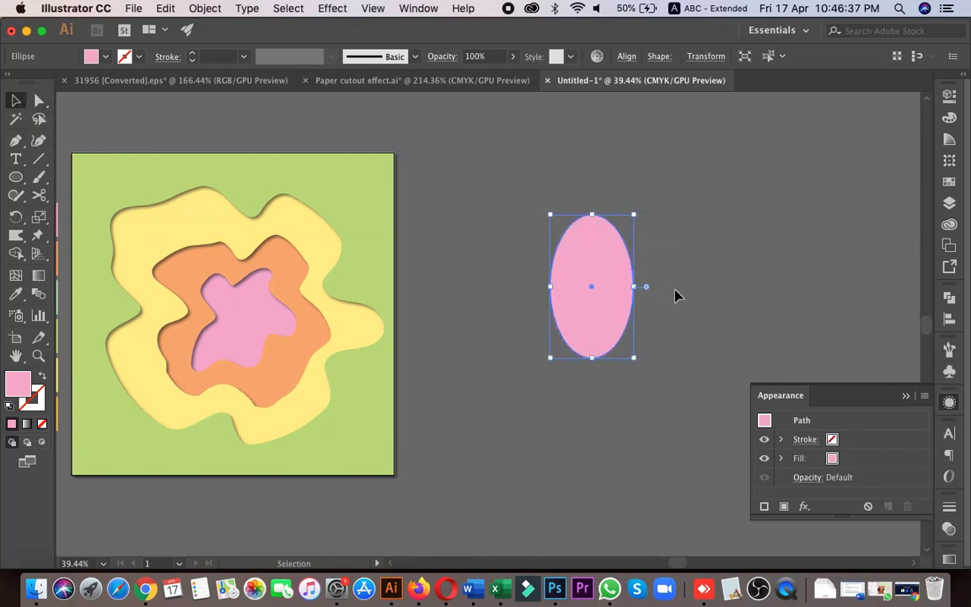
# Step: Convert the top and bottom anchor points of the ellipse to sharp corners to form a petal
pyautogui.hscroll(2, 675, 305)
pyautogui.click(18, 142)
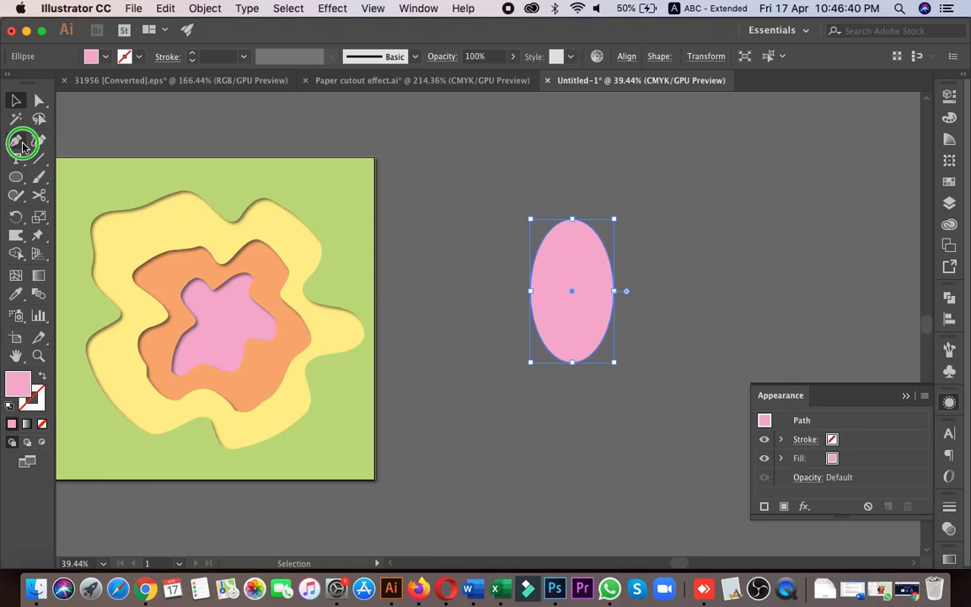
pyautogui.click(67, 194)
pyautogui.click(573, 220)
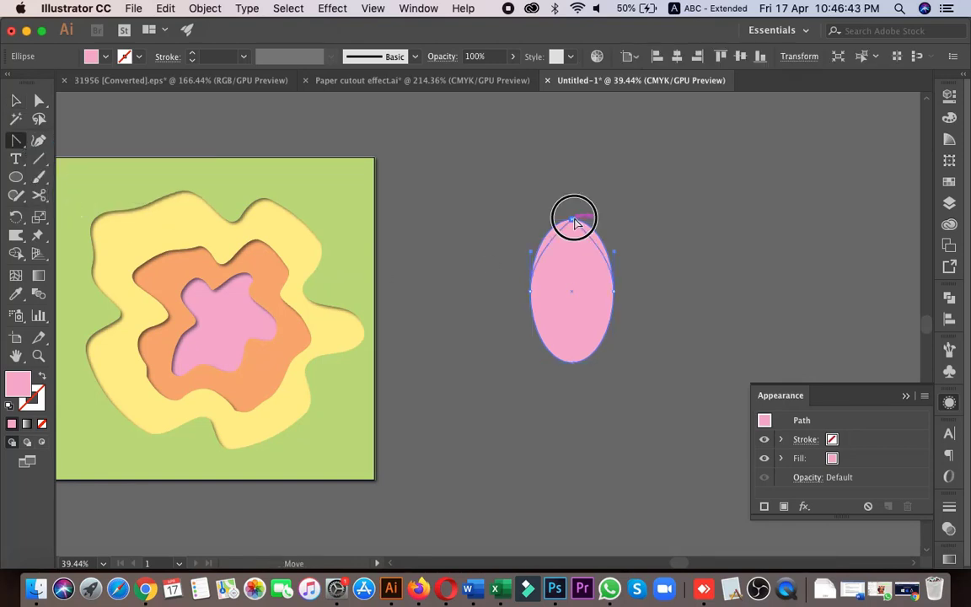
pyautogui.click(571, 361)
# Step: Narrow the petal slightly, keeping it centered, and deselect it
pyautogui.click(19, 102)
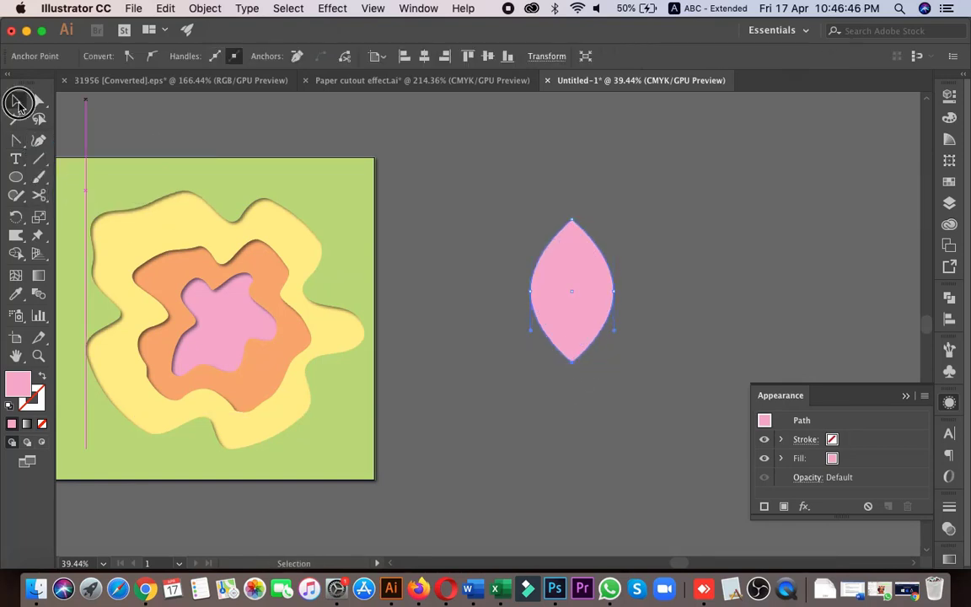
pyautogui.moveTo(617, 294); pyautogui.dragTo(606, 291)
pyautogui.click(657, 300)
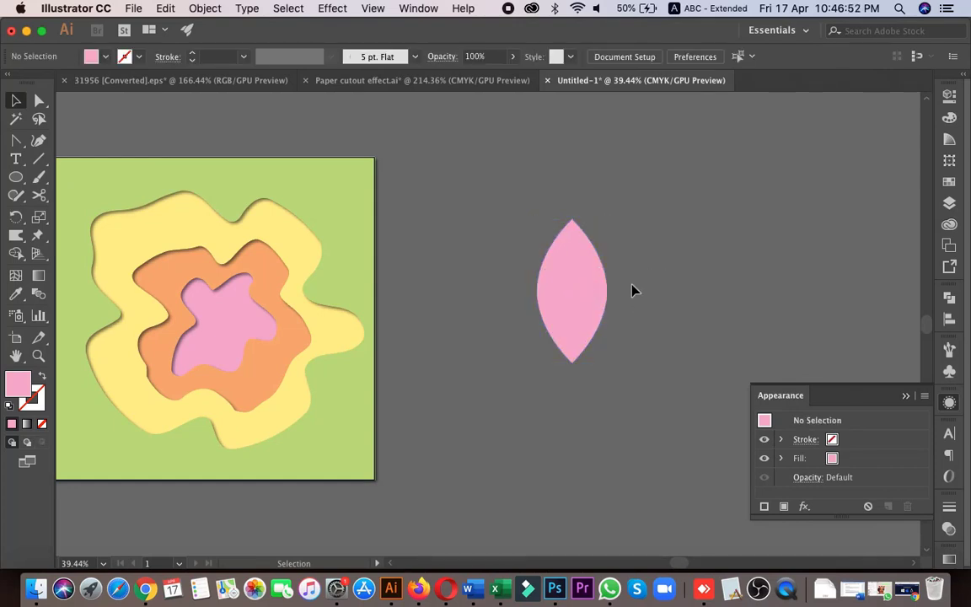
# Step: Select the petal and start a Drop Shadow effect on it with the preview on
pyautogui.moveTo(660, 391); pyautogui.dragTo(676, 375)
pyautogui.moveTo(586, 300); pyautogui.dragTo(594, 295)
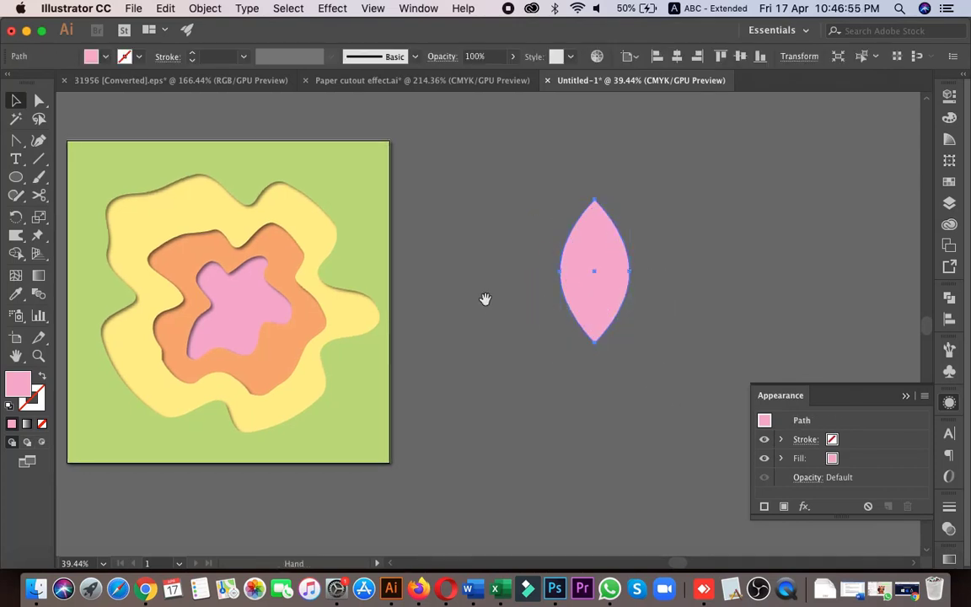
pyautogui.moveTo(485, 299); pyautogui.dragTo(599, 297)
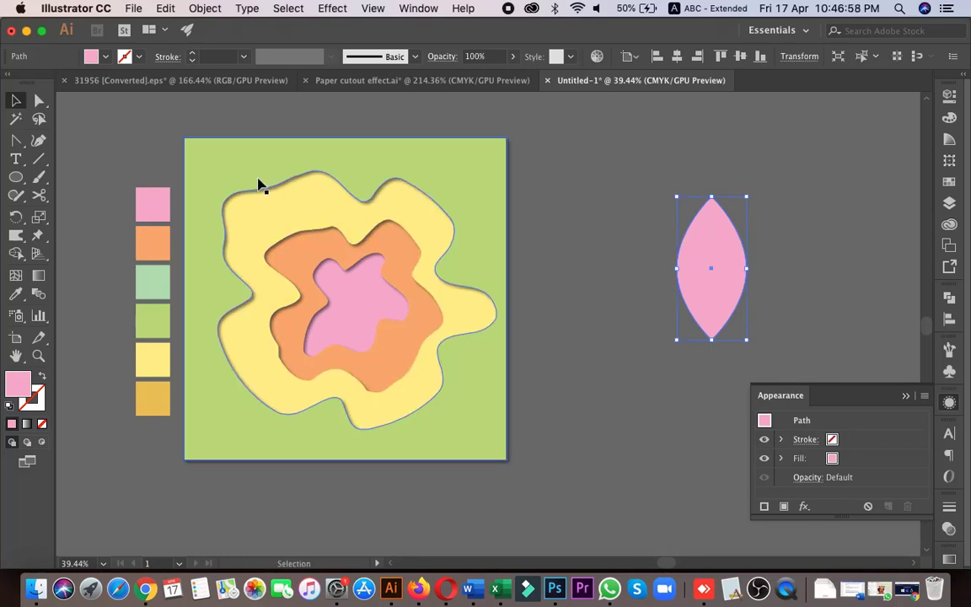
pyautogui.hscroll(3, 592, 396)
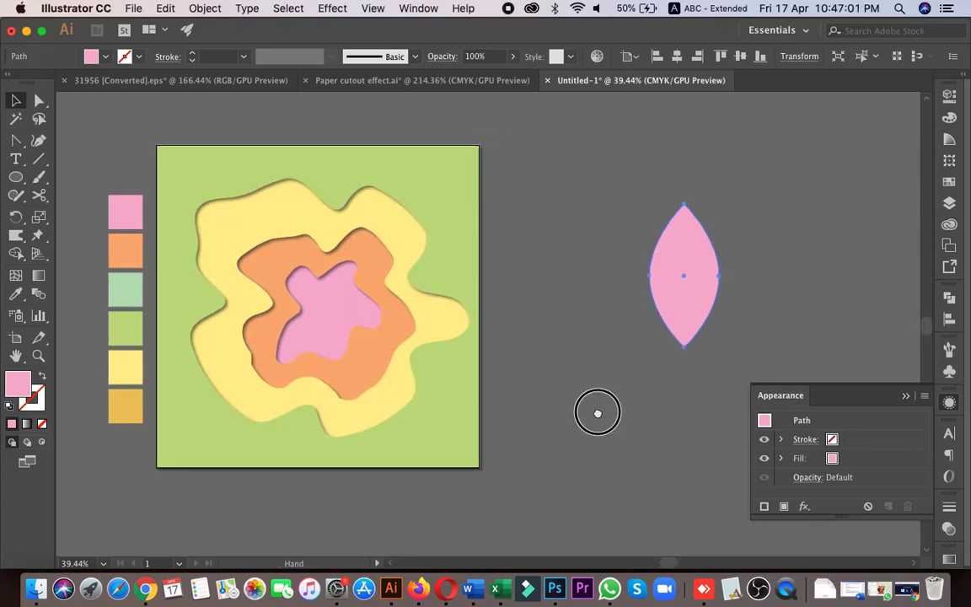
pyautogui.hscroll(2, 658, 367)
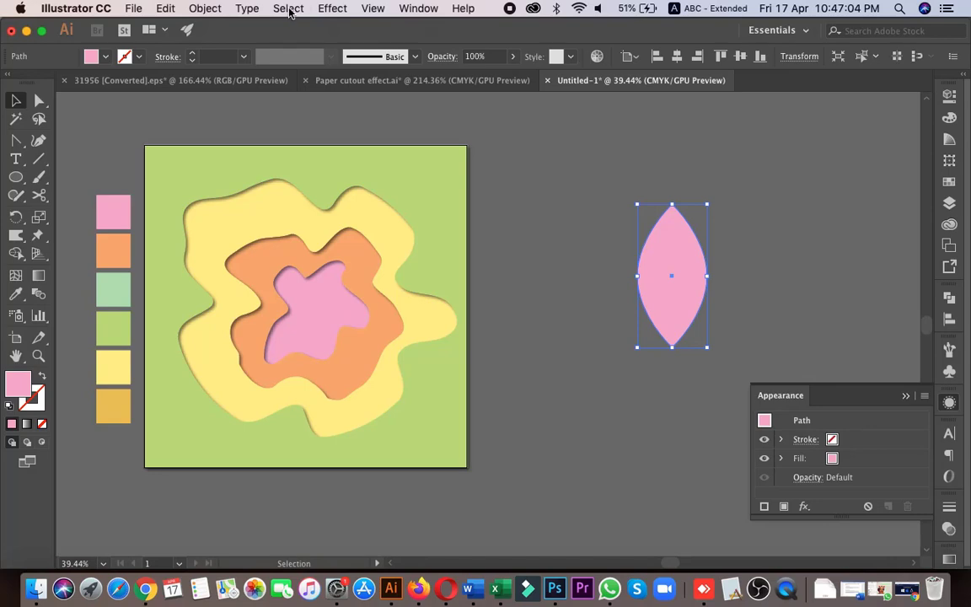
pyautogui.click(333, 8)
pyautogui.moveTo(514, 203)
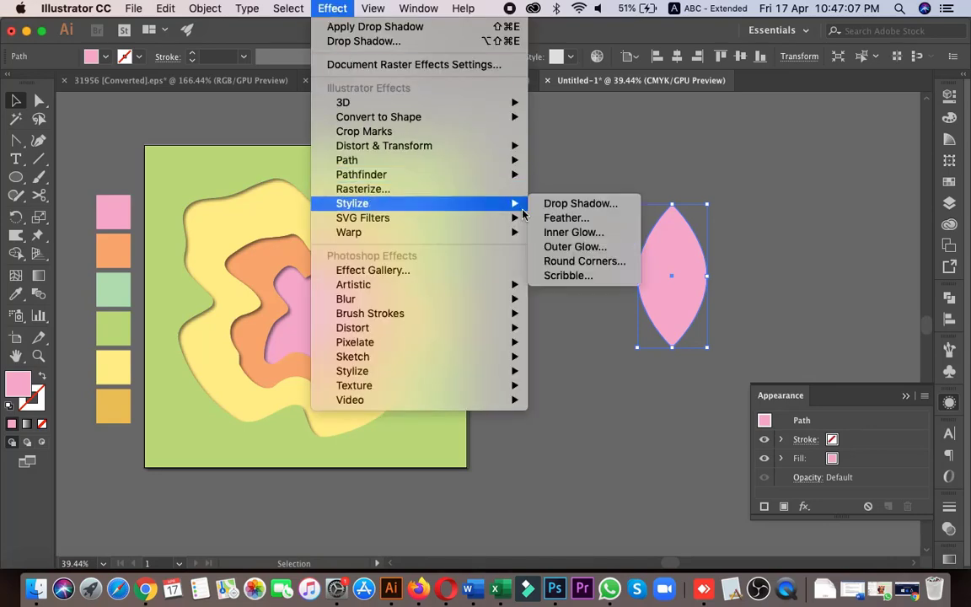
pyautogui.click(588, 209)
pyautogui.moveTo(715, 145); pyautogui.dragTo(860, 162)
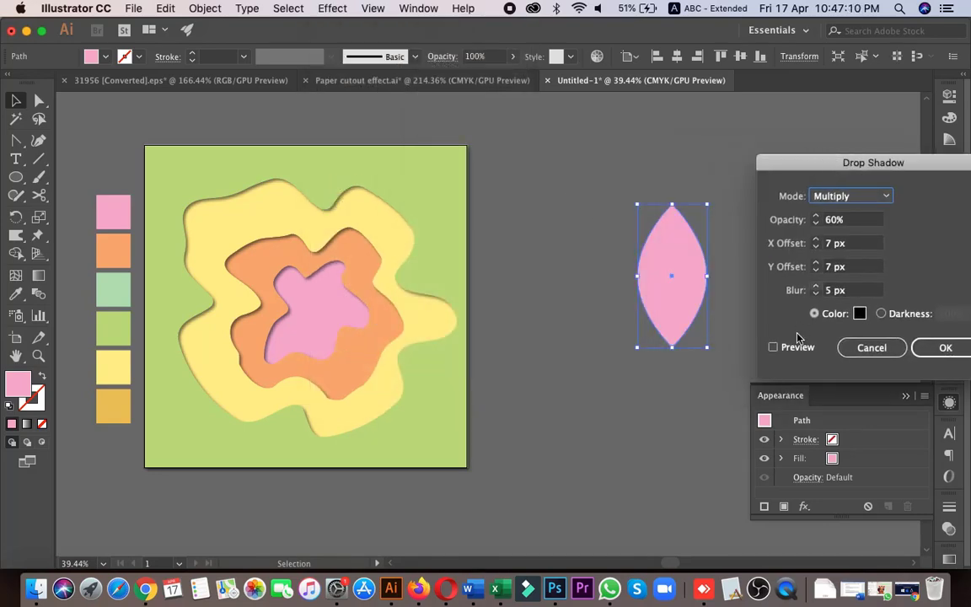
pyautogui.click(775, 348)
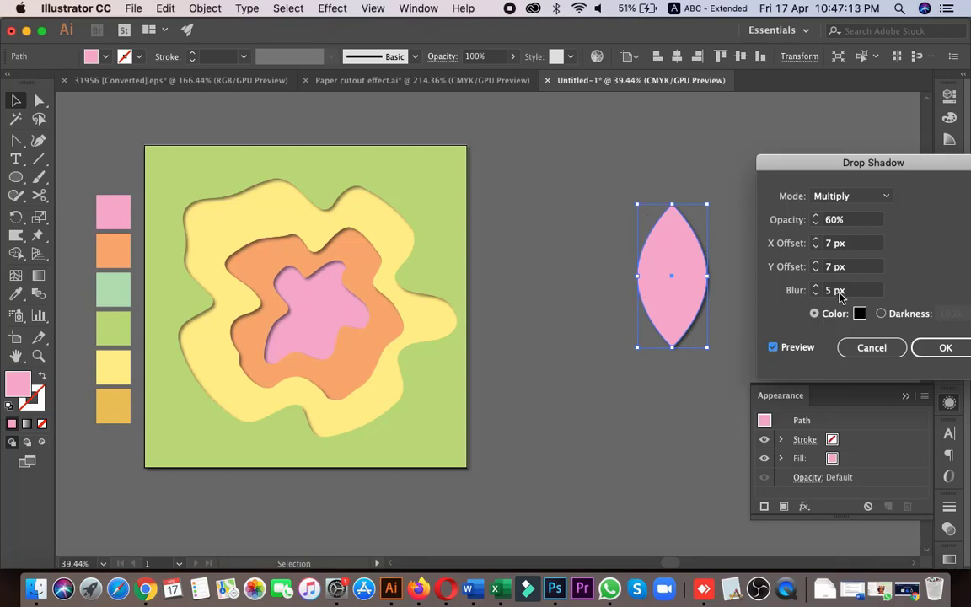
# Step: Set the petal's shadow blur to 3 px and its X and Y offsets to 4 px, and apply the effect
pyautogui.click(833, 290)
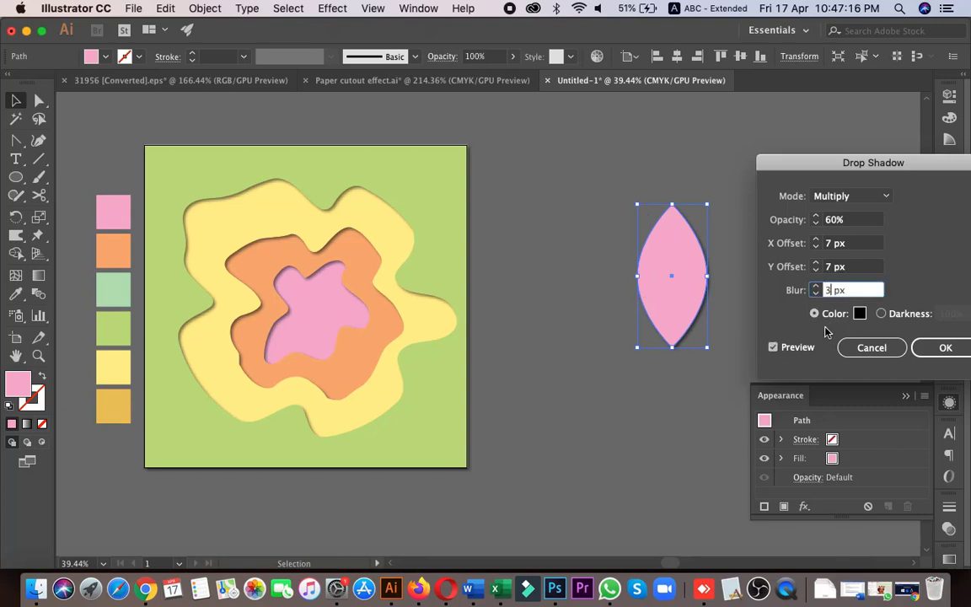
pyautogui.doubleClick(831, 267)
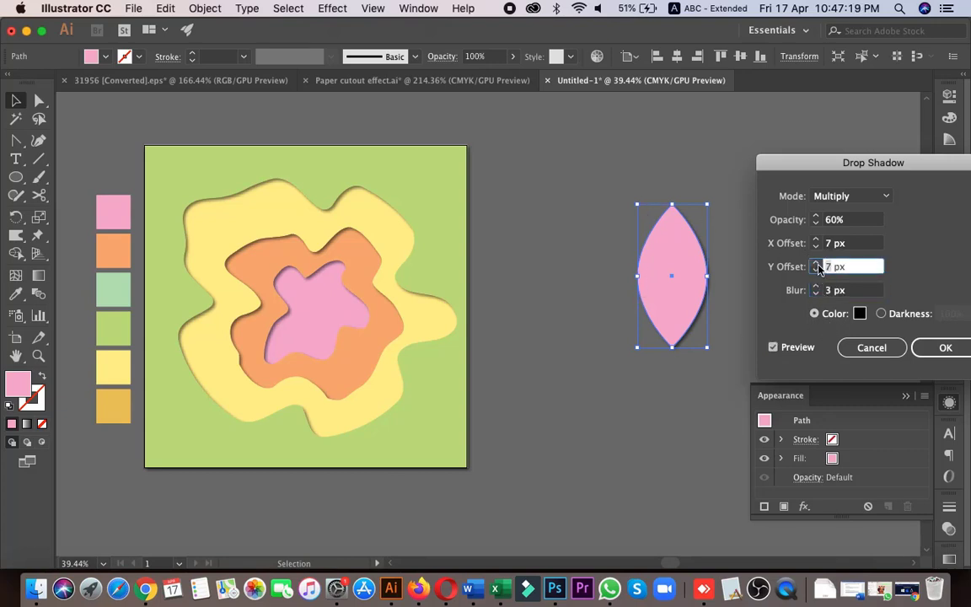
pyautogui.write('4')
pyautogui.doubleClick(826, 244)
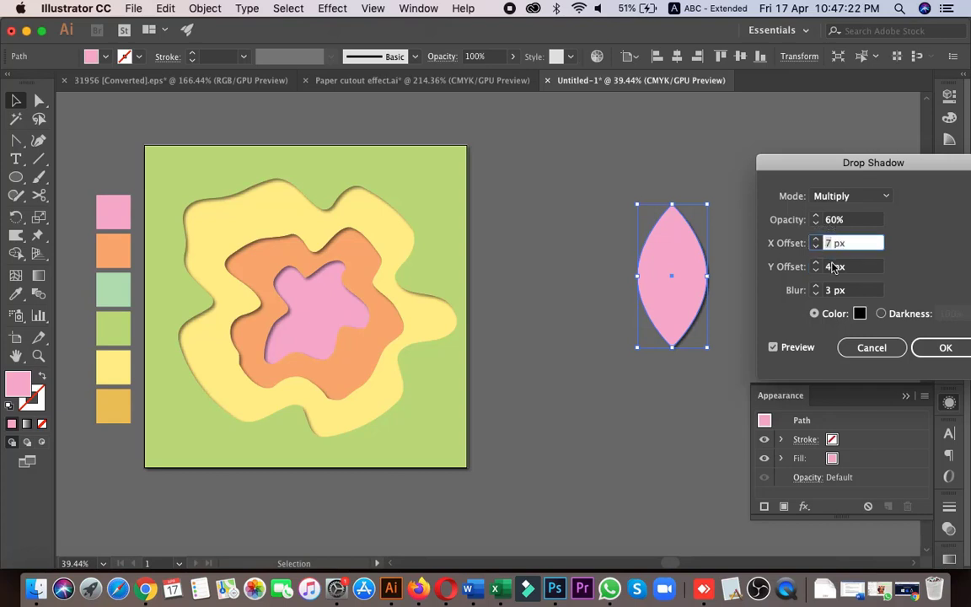
pyautogui.click(775, 349)
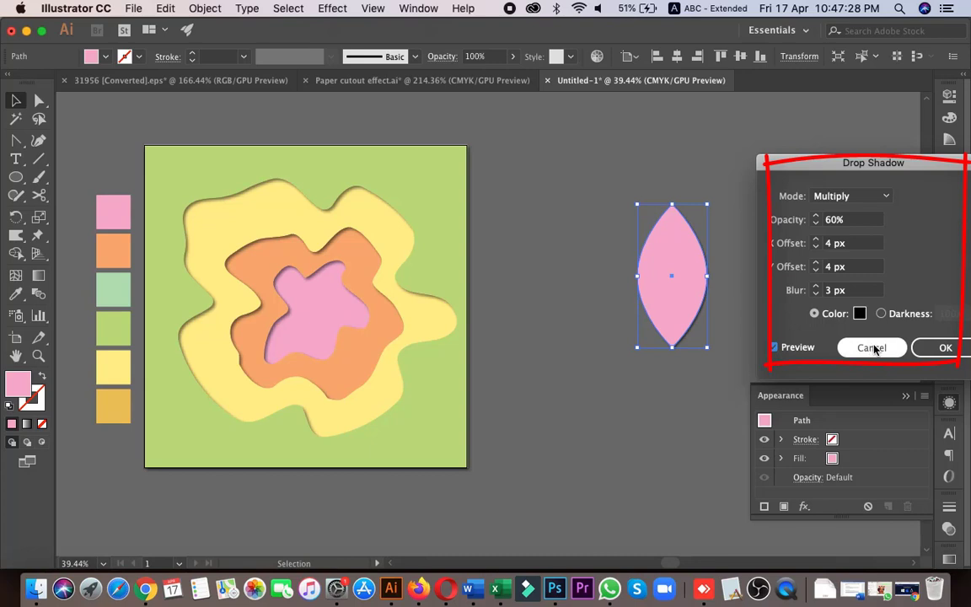
pyautogui.click(942, 348)
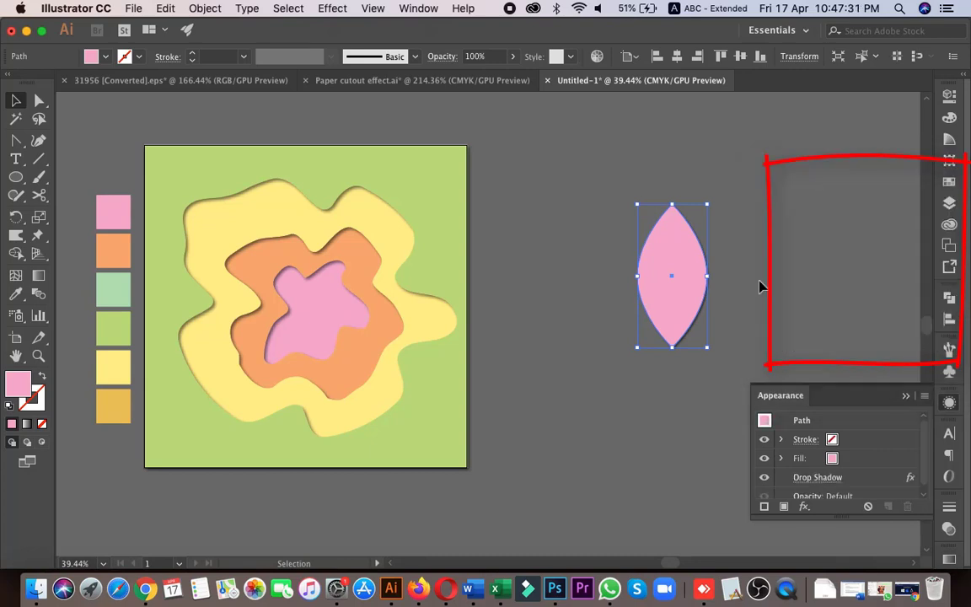
pyautogui.click(760, 335)
# Step: Make a copy of the petal rotated 30° around its bottom point
pyautogui.click(673, 276)
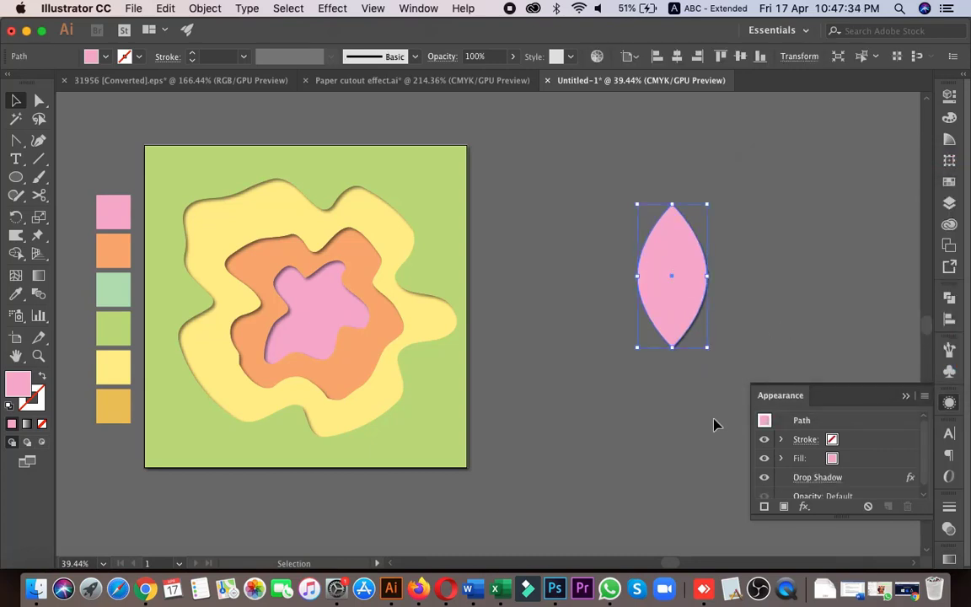
pyautogui.click(24, 219)
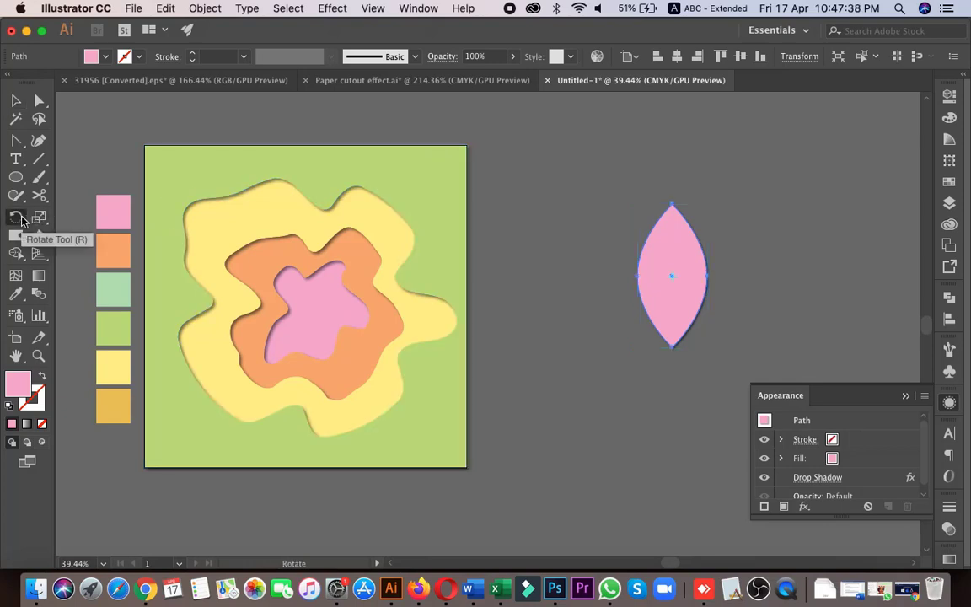
pyautogui.keyDown('alt'); pyautogui.click(671, 348); pyautogui.keyUp('alt')
pyautogui.moveTo(520, 205); pyautogui.dragTo(465, 205)
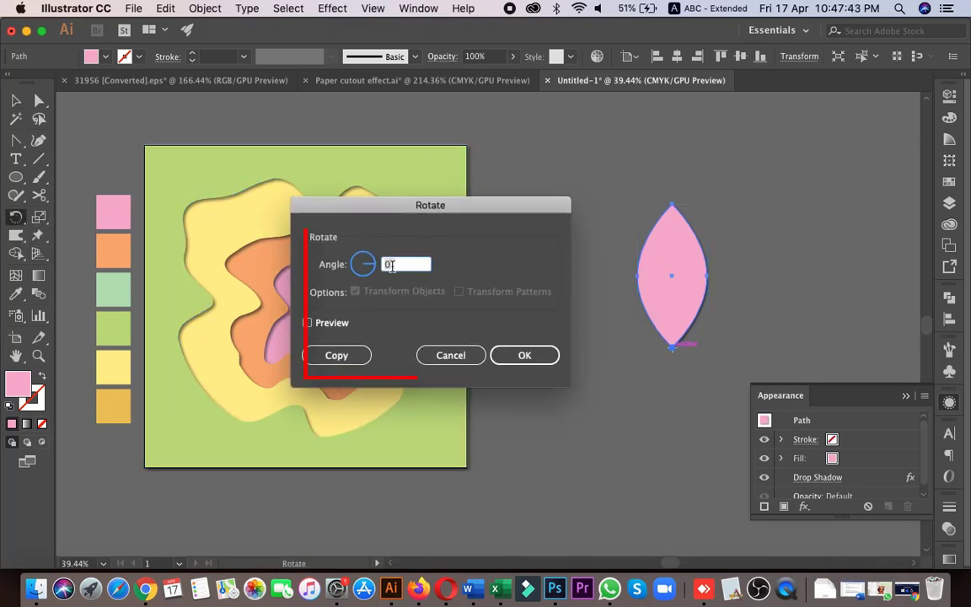
pyautogui.click(317, 324)
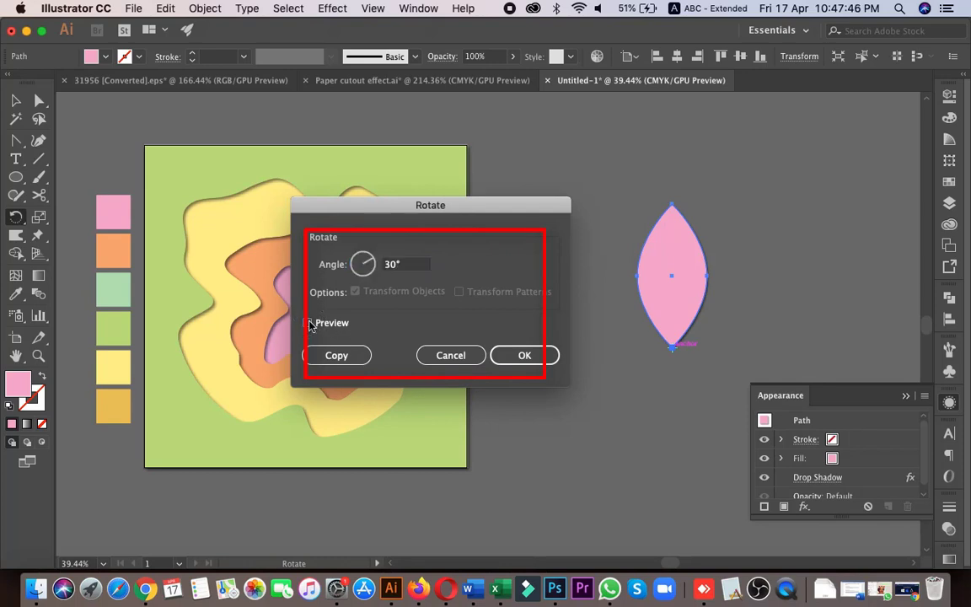
pyautogui.click(337, 357)
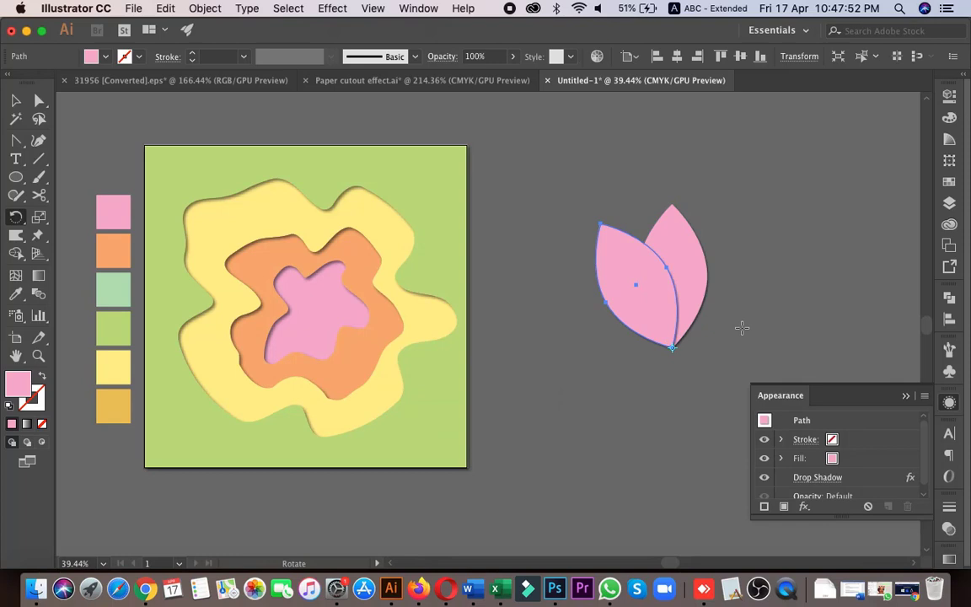
# Step: Try to send the rotated petal copy to the back of the stacking order
pyautogui.rightClick(628, 269)
pyautogui.moveTo(716, 495)
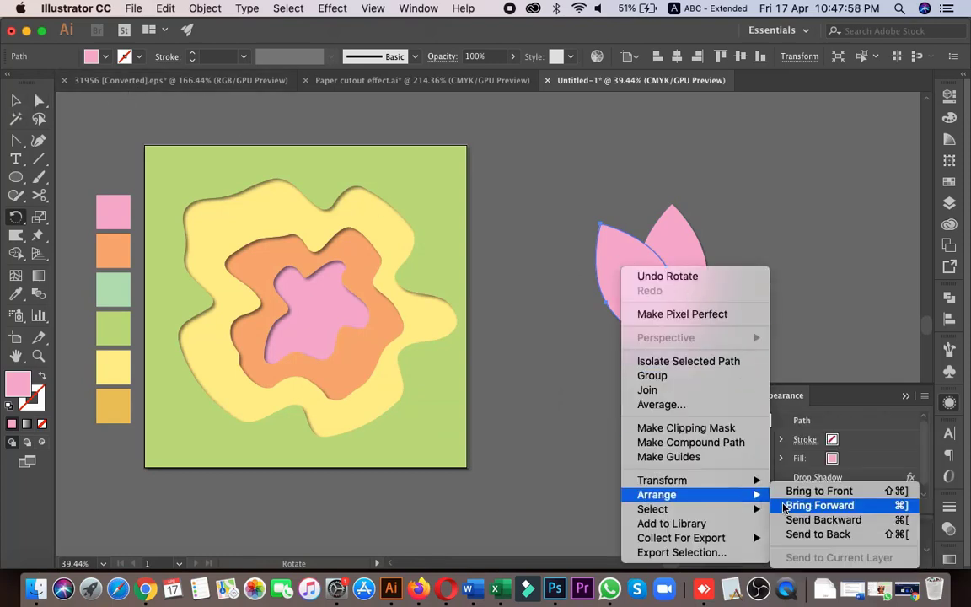
pyautogui.click(809, 535)
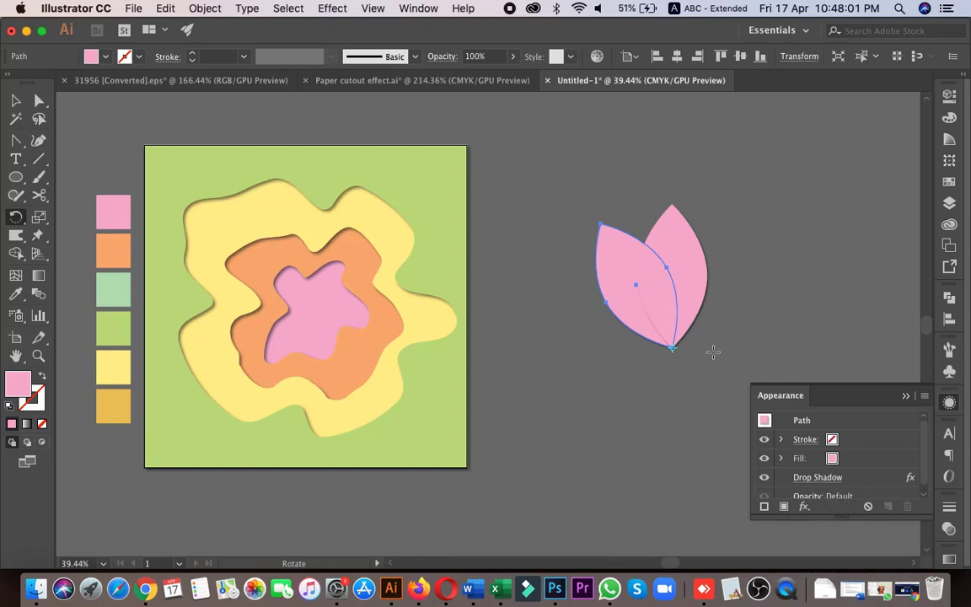
pyautogui.press('v')
pyautogui.press('v')
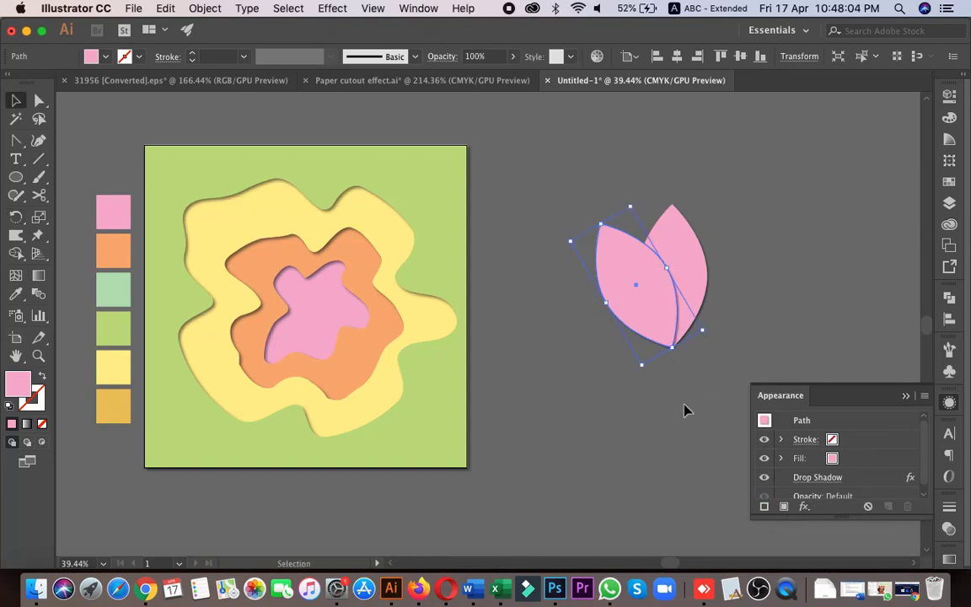
# Step: Repeat the rotated copy around the shared point to complete a twelve-petal flower, and deselect it
pyautogui.press('a')
pyautogui.hotkey('ctrl', 'd')
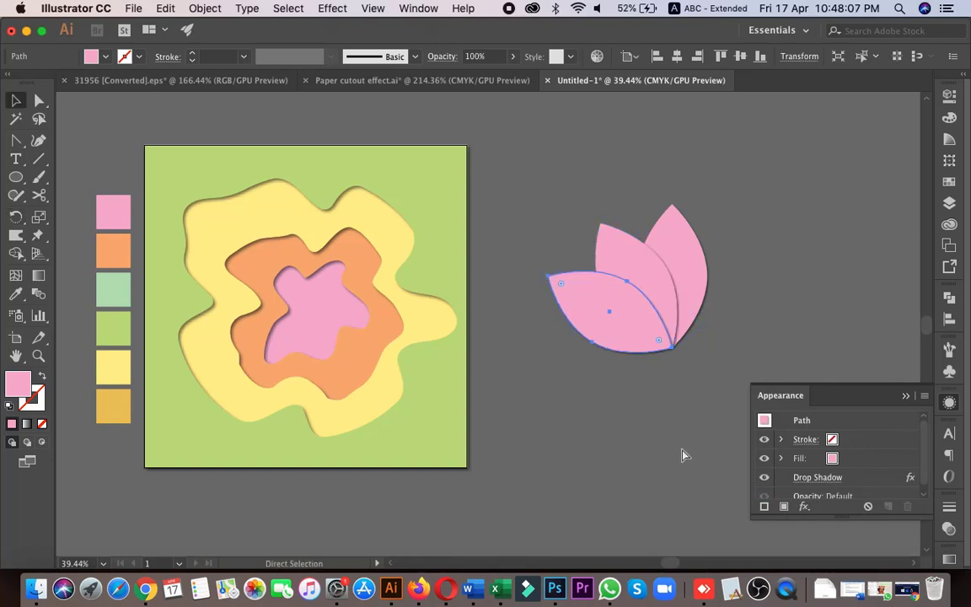
pyautogui.hotkey('ctrl', 'd')
pyautogui.hotkey('ctrl', 'd')
pyautogui.hotkey('ctrl', 'd')
pyautogui.hotkey('ctrl', 'd')
pyautogui.hotkey('ctrl', 'd')
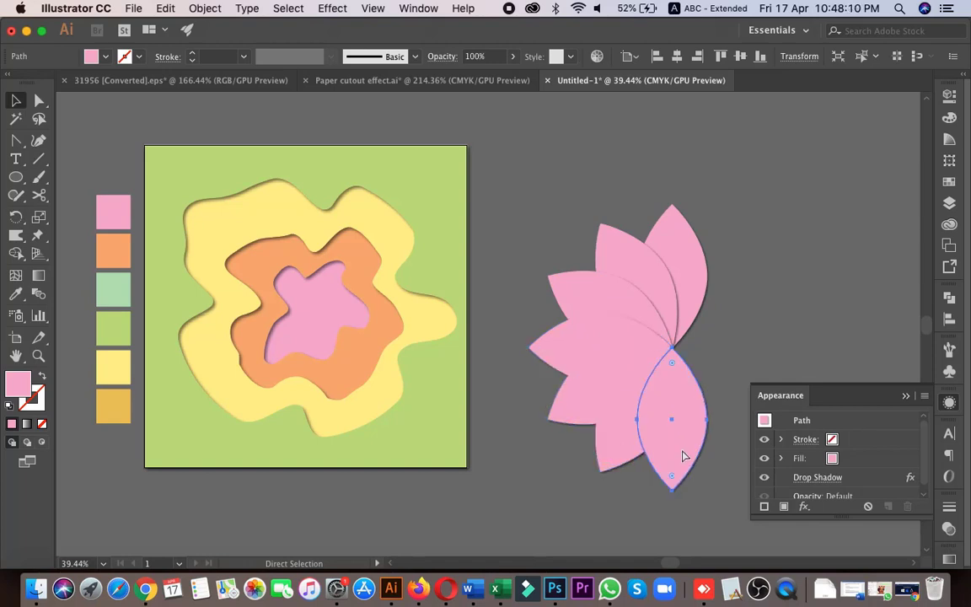
pyautogui.hotkey('ctrl', 'd')
pyautogui.hotkey('ctrl', 'd')
pyautogui.hotkey('ctrl', 'd')
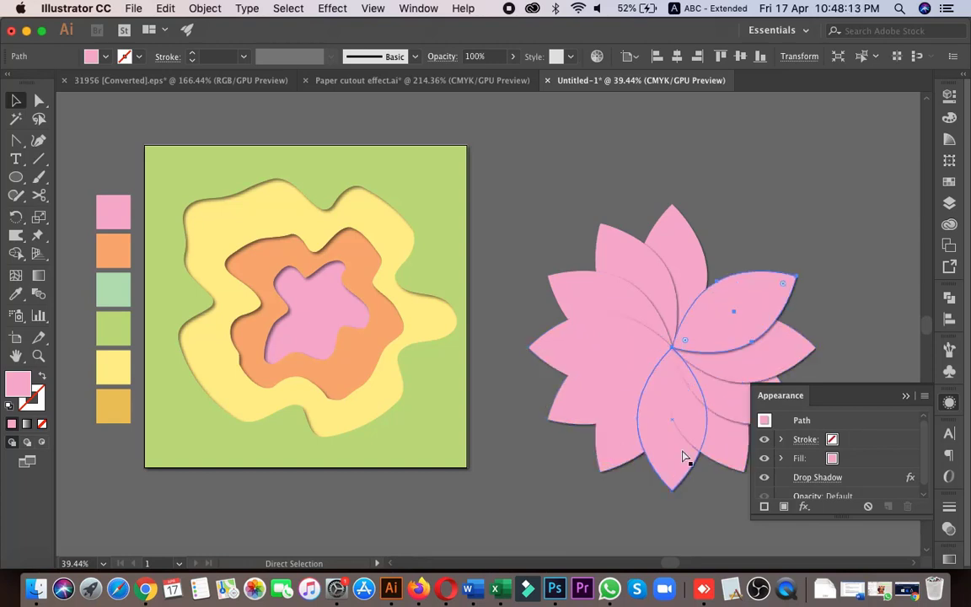
pyautogui.hotkey('ctrl', 'd')
pyautogui.hotkey('ctrl', 'd')
pyautogui.hotkey('ctrl', 'd')
pyautogui.hotkey('ctrl', 'd')
pyautogui.moveTo(695, 364); pyautogui.dragTo(675, 386)
pyautogui.click(806, 276)
# Step: Recolor the flower's 11 o'clock petal mint green and the 10 o'clock petal light green by sampling the palette swatches
pyautogui.press('z')
pyautogui.press('v')
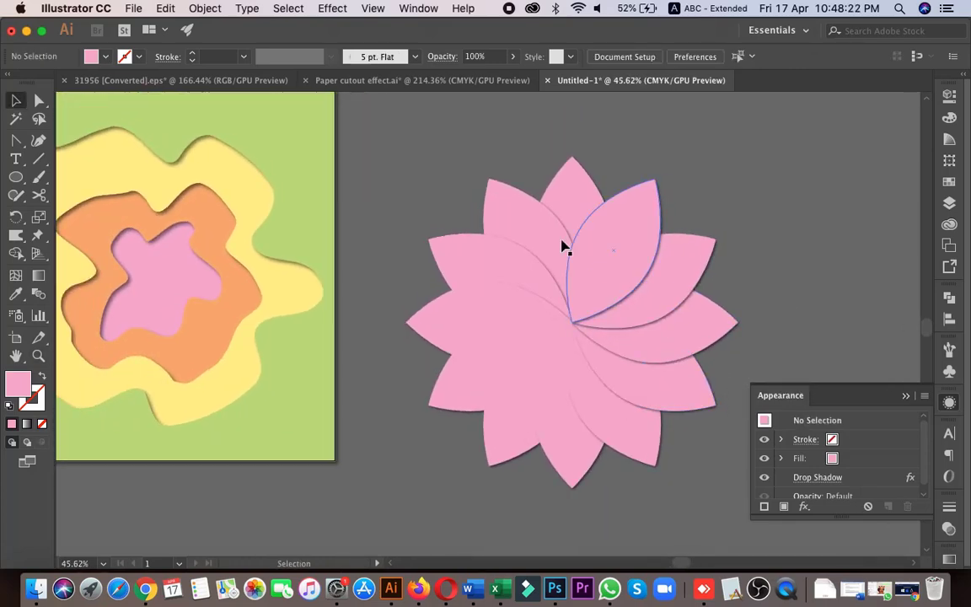
pyautogui.press('z')
pyautogui.moveTo(556, 191); pyautogui.dragTo(488, 209)
pyautogui.moveTo(564, 318); pyautogui.dragTo(645, 360)
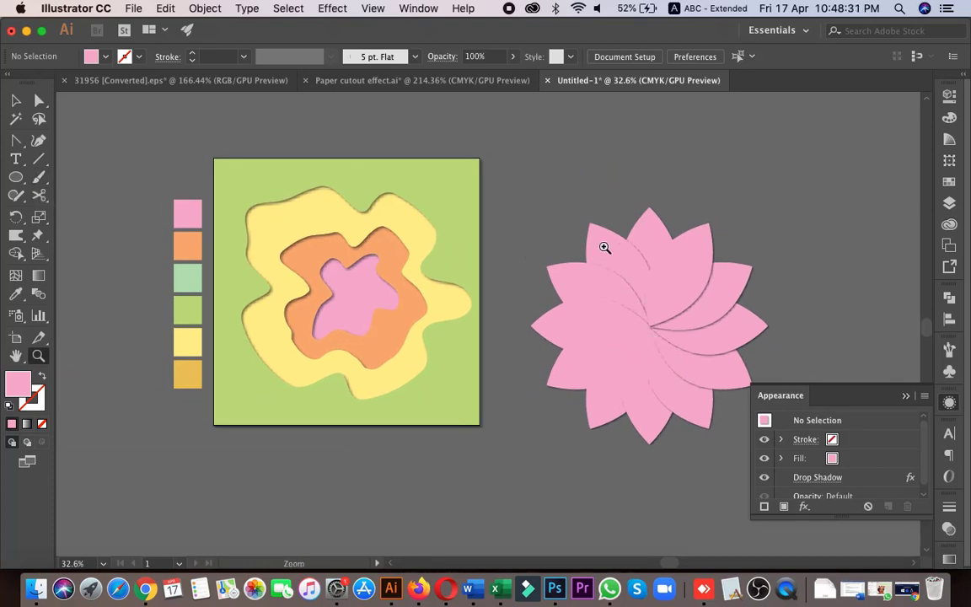
pyautogui.click(15, 295)
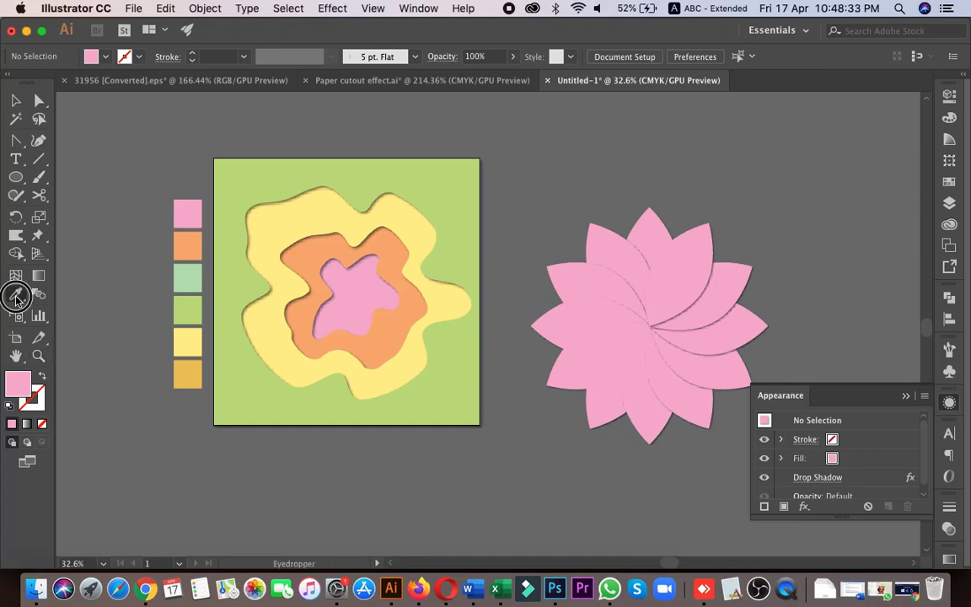
pyautogui.click(613, 244)
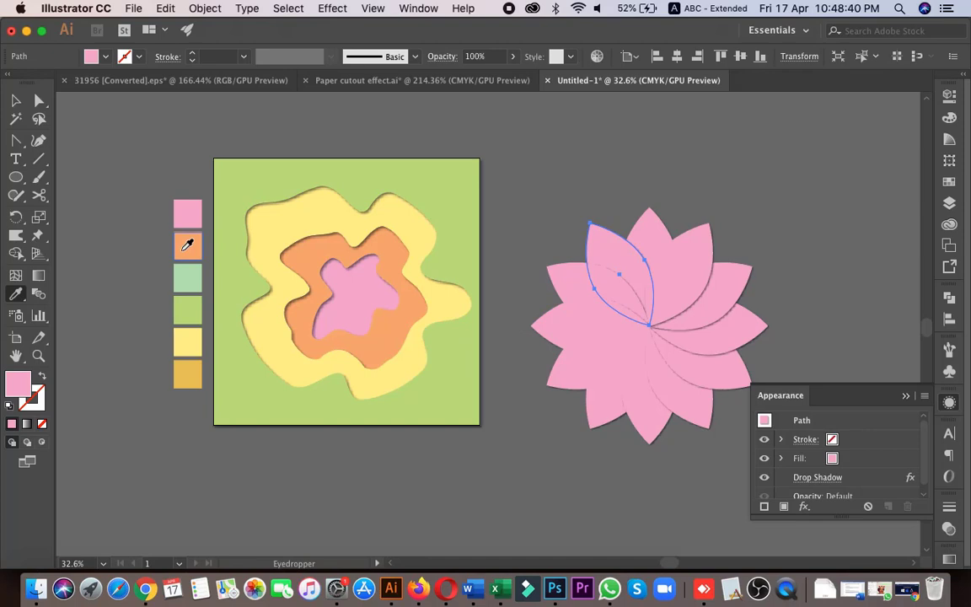
pyautogui.click(196, 281)
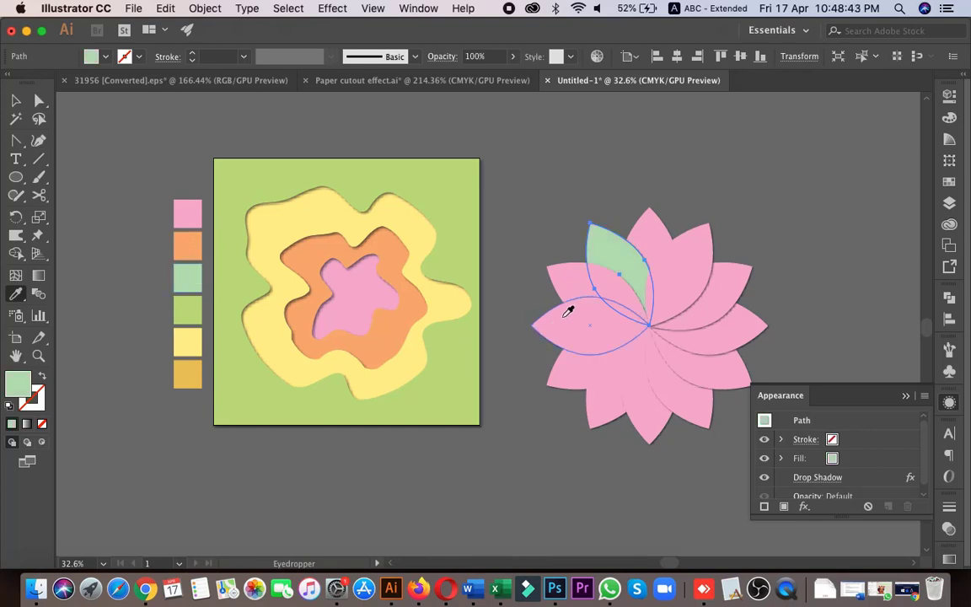
pyautogui.click(567, 283)
pyautogui.click(189, 308)
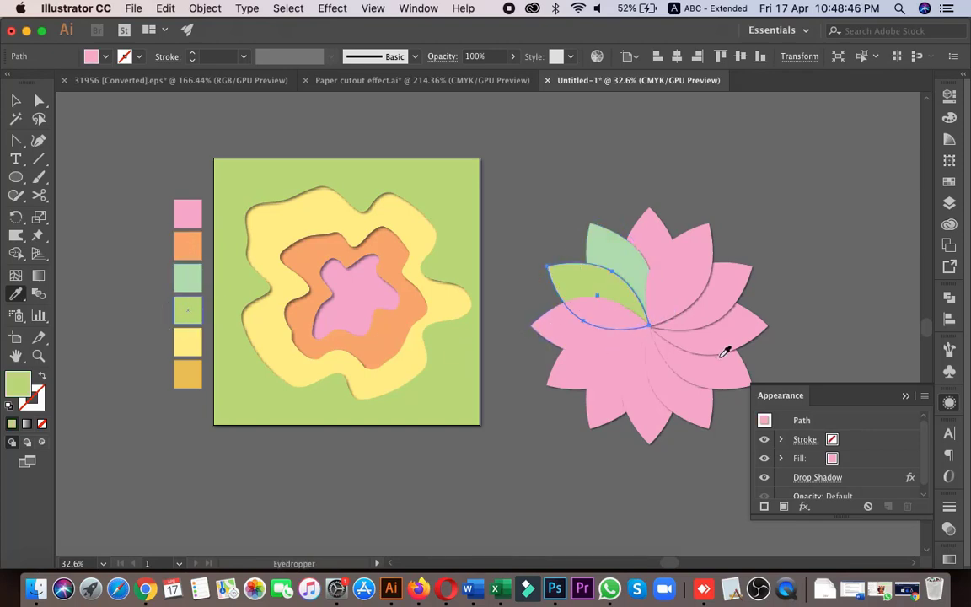
# Step: Color the 9 o'clock petal orange from the palette, and try light green on the 8 o'clock petal before returning it to pink
pyautogui.click(559, 336)
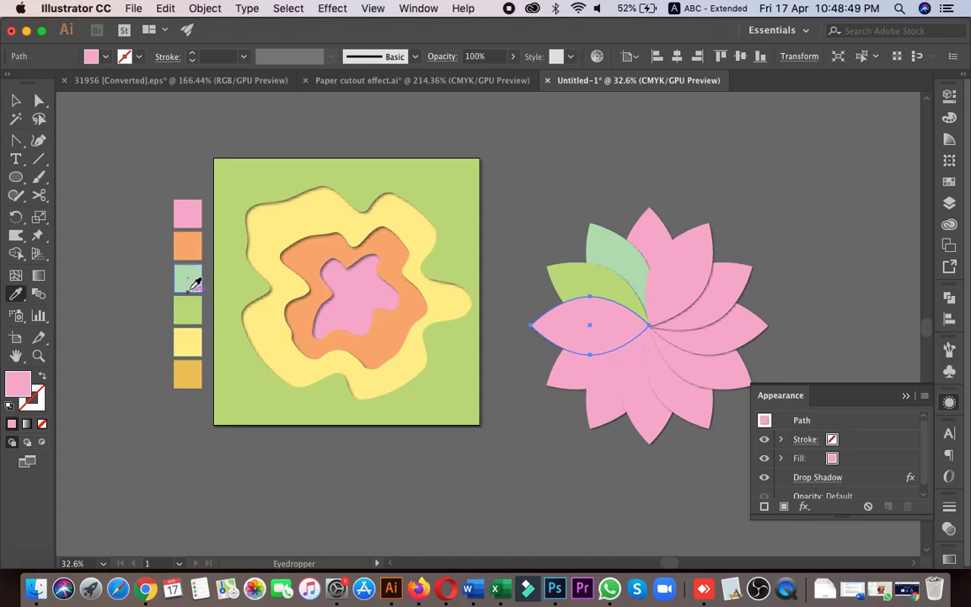
pyautogui.click(187, 240)
pyautogui.click(563, 379)
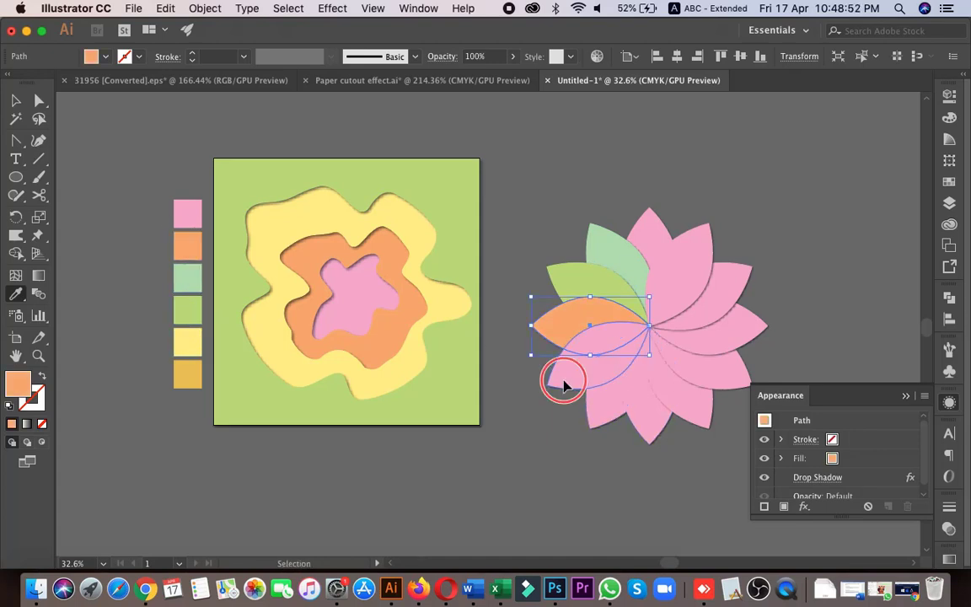
pyautogui.click(193, 306)
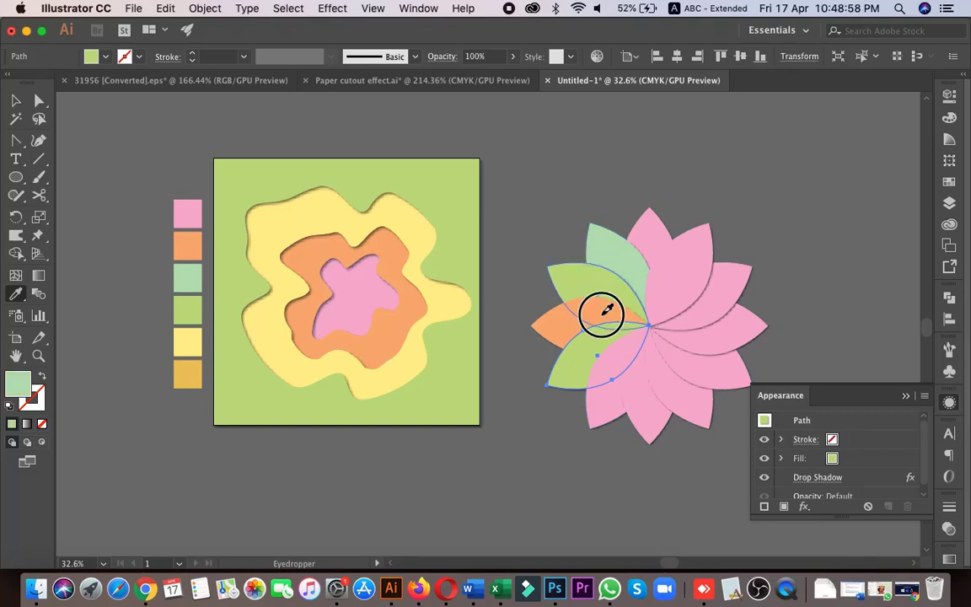
pyautogui.click(668, 217)
pyautogui.press('v')
# Step: Color the 7, 6 and 5 o'clock petals mint green, light green and orange by sampling the already colored petals
pyautogui.keyDown('super'); pyautogui.click(598, 418); pyautogui.keyUp('super')
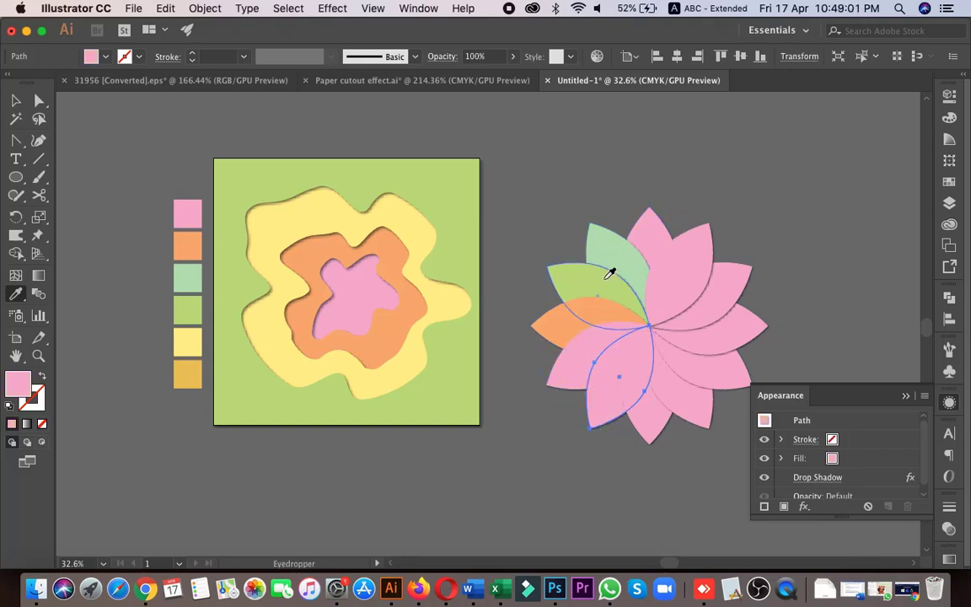
pyautogui.click(609, 256)
pyautogui.keyDown('super'); pyautogui.click(647, 424); pyautogui.keyUp('super')
pyautogui.click(583, 275)
pyautogui.keyDown('super'); pyautogui.click(693, 407); pyautogui.keyUp('super')
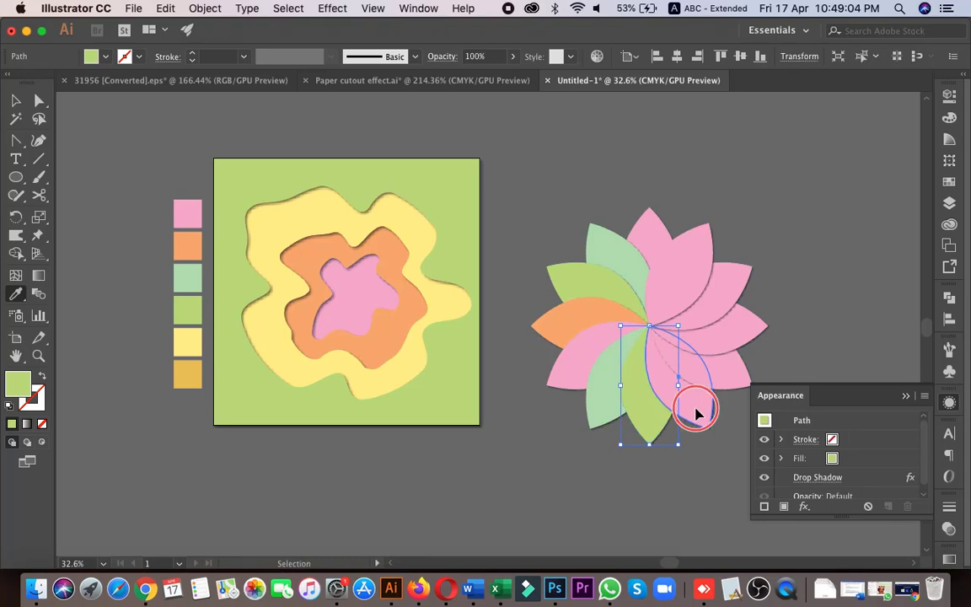
pyautogui.click(558, 321)
# Step: Color the 4 o'clock petal golden, and try pale yellow on the 3 o'clock petal before sampling pink for it
pyautogui.keyDown('super'); pyautogui.click(681, 351); pyautogui.keyUp('super')
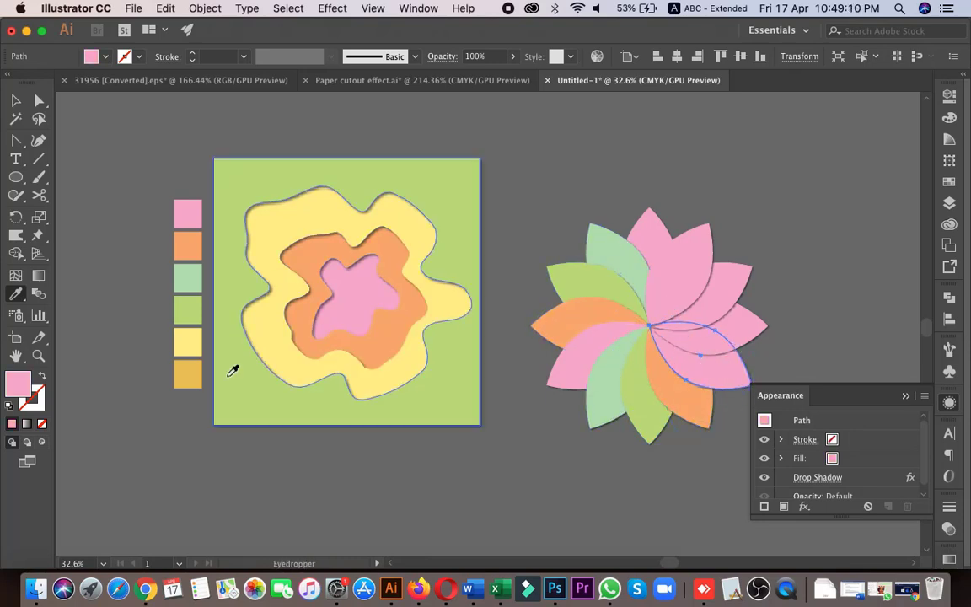
pyautogui.click(188, 374)
pyautogui.keyDown('super'); pyautogui.click(746, 335); pyautogui.keyUp('super')
pyautogui.click(187, 341)
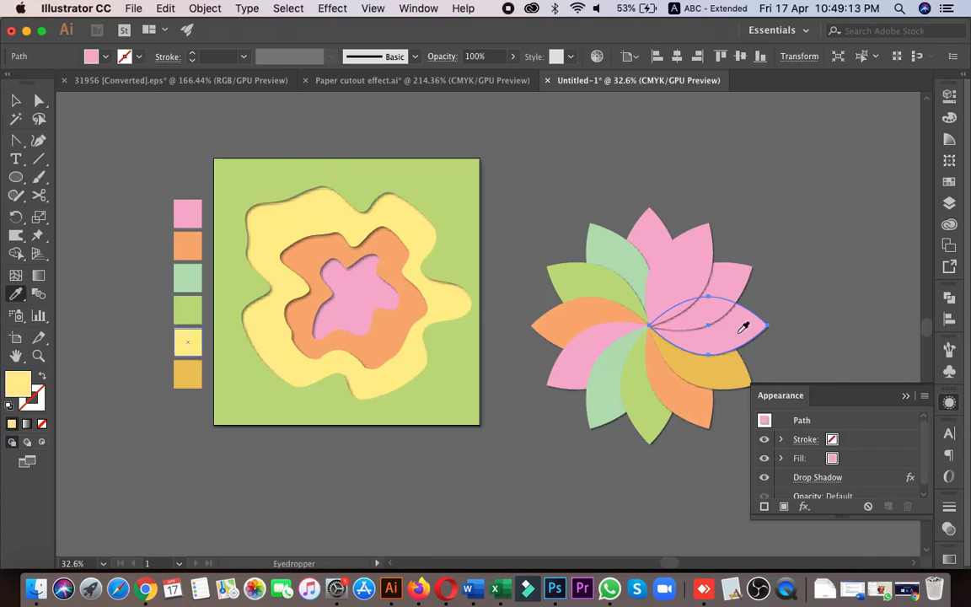
pyautogui.keyDown('super'); pyautogui.click(735, 282); pyautogui.keyUp('super')
pyautogui.keyDown('super'); pyautogui.click(742, 348); pyautogui.keyUp('super')
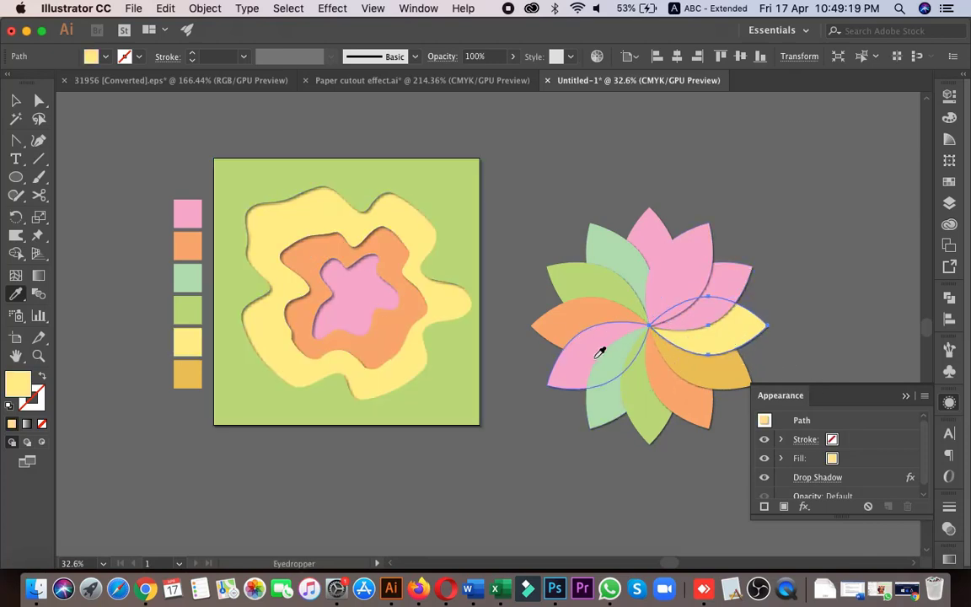
pyautogui.click(587, 354)
# Step: Color the 2 o'clock petal mint green and the 1 o'clock petal light green by sampling existing petals, and deselect the artwork
pyautogui.keyDown('super'); pyautogui.click(735, 287); pyautogui.keyUp('super')
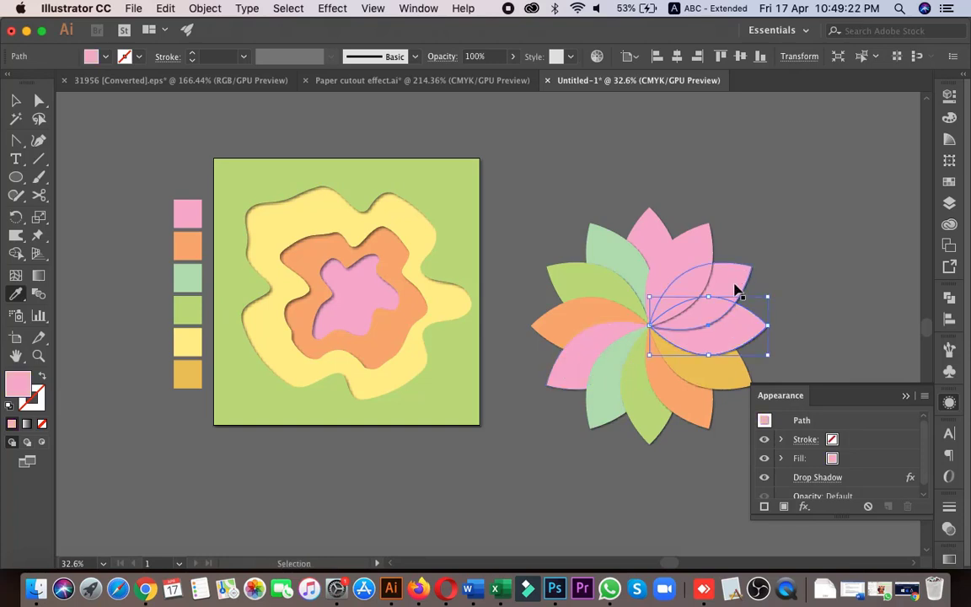
pyautogui.click(619, 395)
pyautogui.keyDown('super'); pyautogui.click(693, 240); pyautogui.keyUp('super')
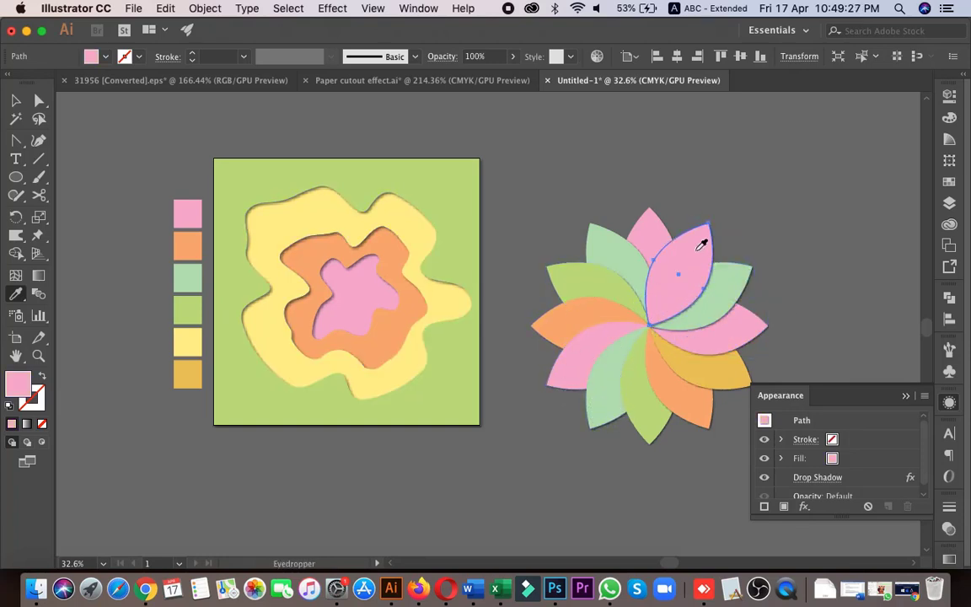
pyautogui.click(580, 283)
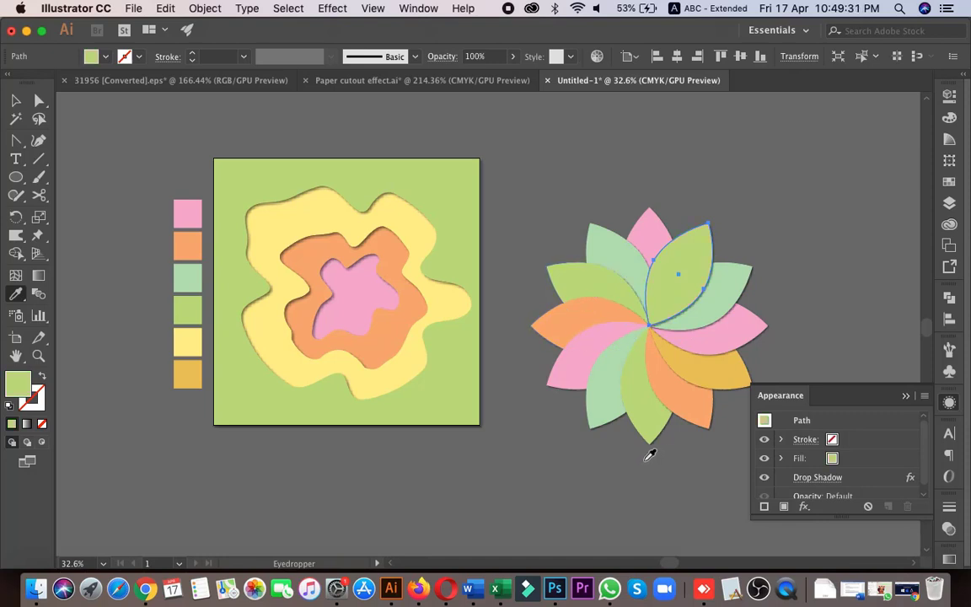
pyautogui.press('shift+super+a')
# Step: Draw a light green circle outward from the point where the petals meet, covering the flower's middle
pyautogui.press('z')
pyautogui.moveTo(657, 353); pyautogui.dragTo(625, 338)
pyautogui.press('l')
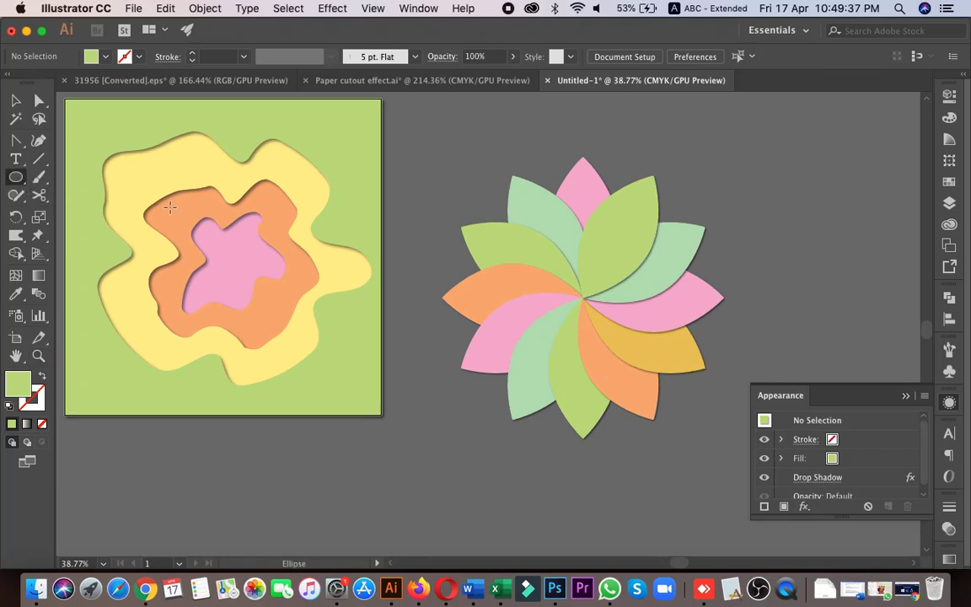
pyautogui.moveTo(581, 299); pyautogui.dragTo(630, 346)
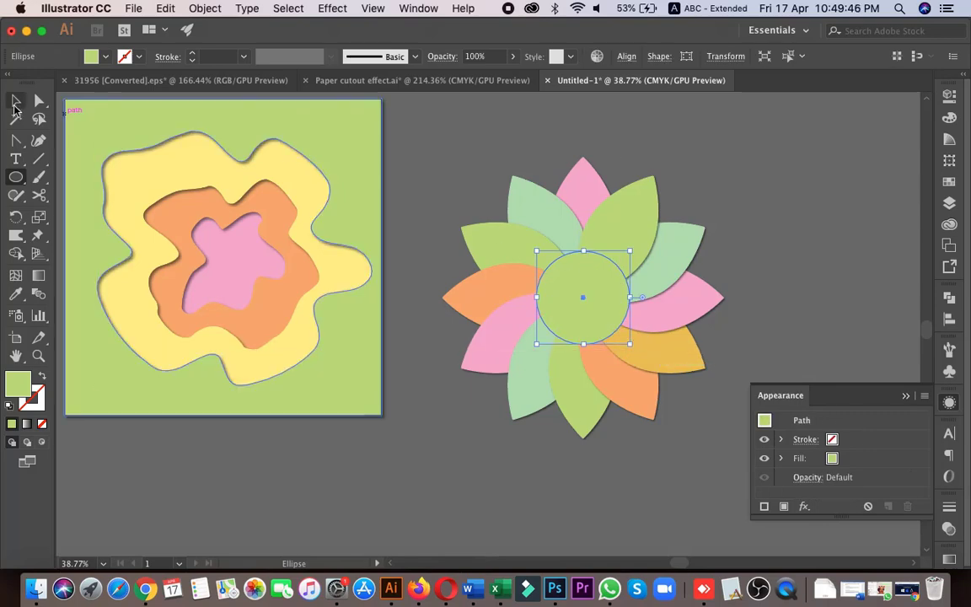
# Step: Paste a copy of the circle in front in the same place and scale it slightly smaller around its center
pyautogui.press('v')
pyautogui.click(165, 8)
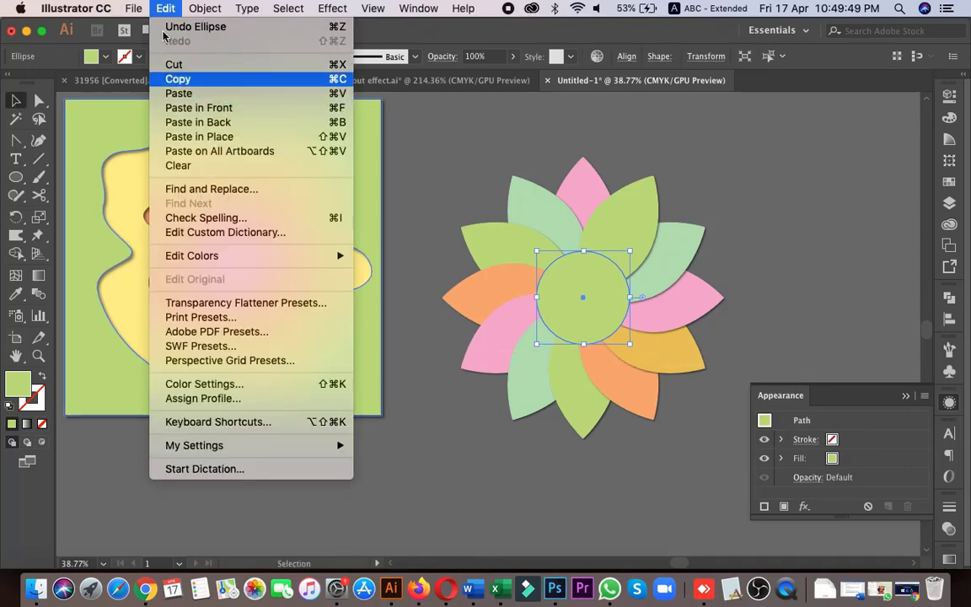
pyautogui.click(192, 78)
pyautogui.click(165, 8)
pyautogui.click(202, 108)
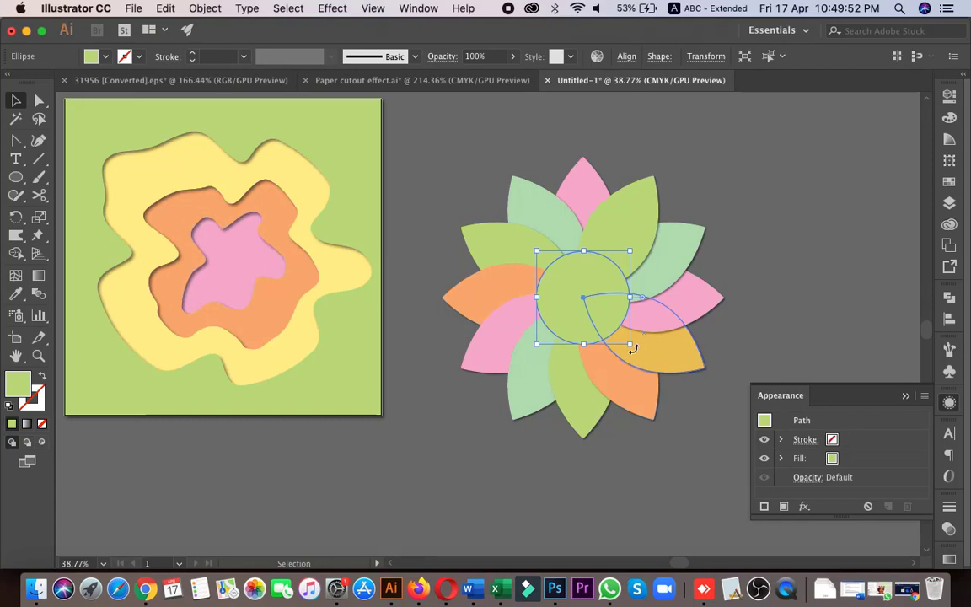
pyautogui.moveTo(630, 344); pyautogui.dragTo(623, 343)
pyautogui.click(776, 299)
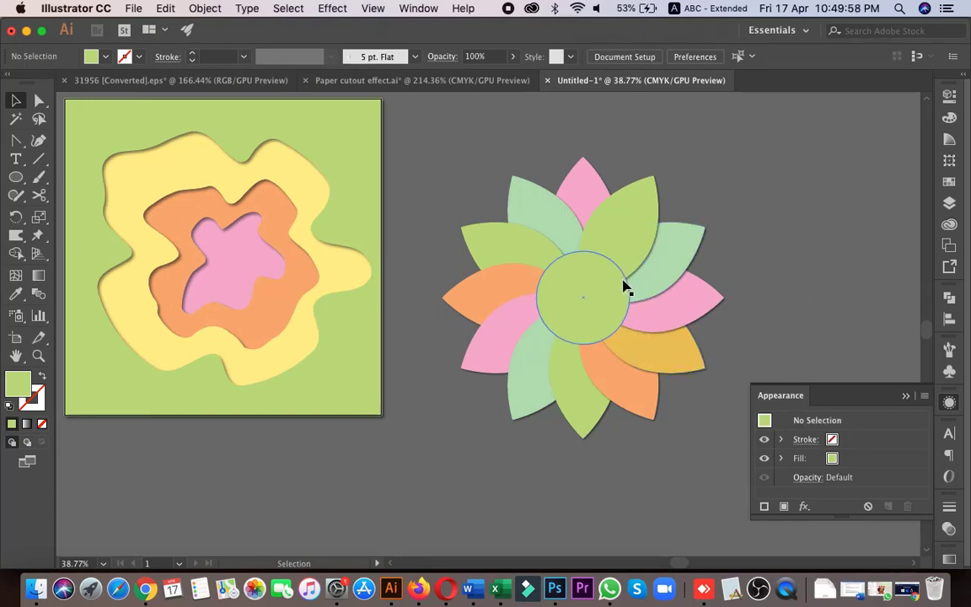
# Step: Select the petals and the larger circle without the inner circle, and cut the circle's area out of the petals with Shape Builder
pyautogui.click(621, 283)
pyautogui.moveTo(434, 168); pyautogui.dragTo(626, 349)
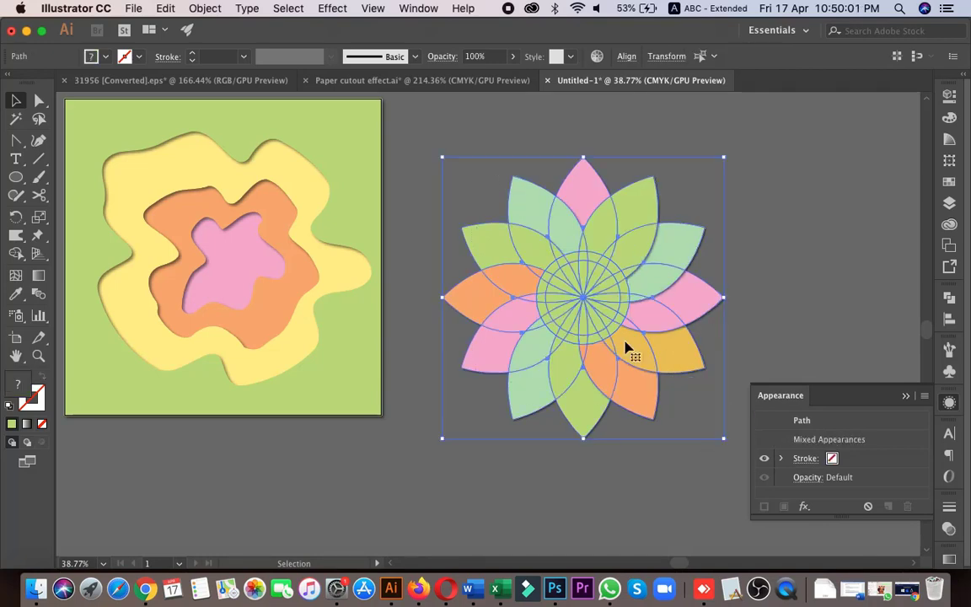
pyautogui.keyDown('shift'); pyautogui.click(624, 315); pyautogui.keyUp('shift')
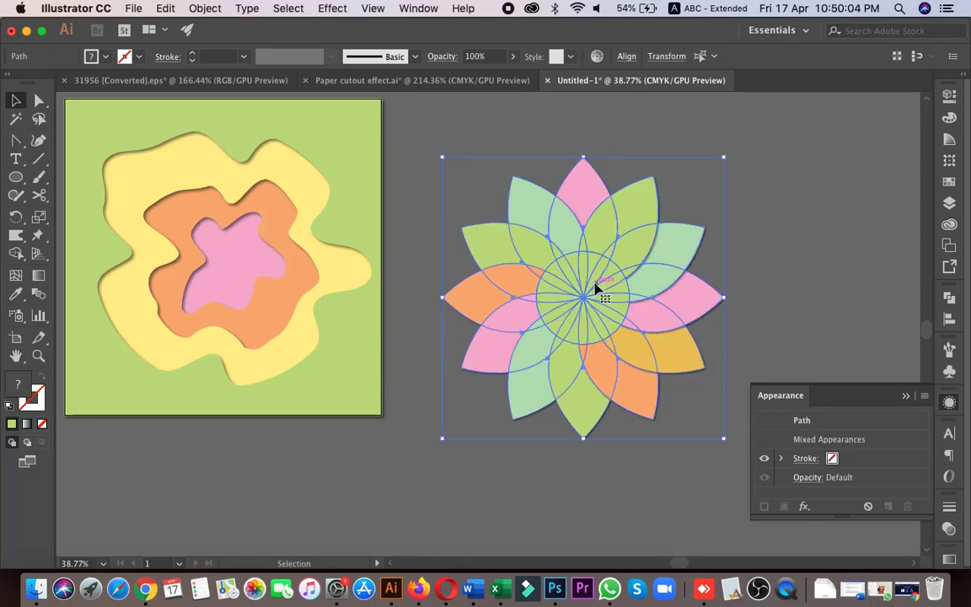
pyautogui.press('super+shift+F9')
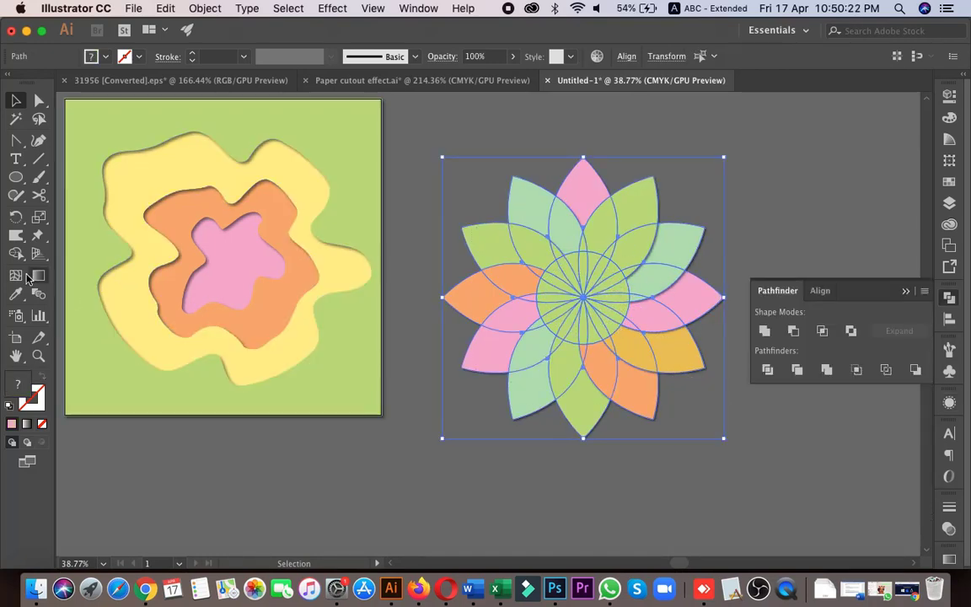
pyautogui.hotkey('shift', 'm')
pyautogui.click(577, 345)
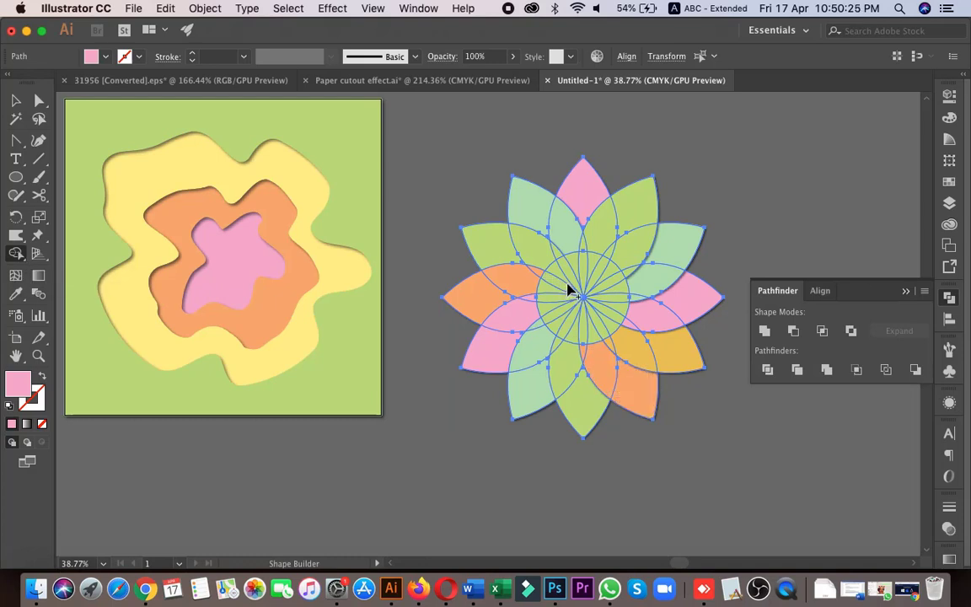
pyautogui.moveTo(594, 268)
pyautogui.mouseDown()
pyautogui.moveTo(560, 306)
pyautogui.moveTo(570, 319)
pyautogui.moveTo(605, 325)
pyautogui.moveTo(614, 306)
pyautogui.moveTo(592, 279)
pyautogui.mouseUp()
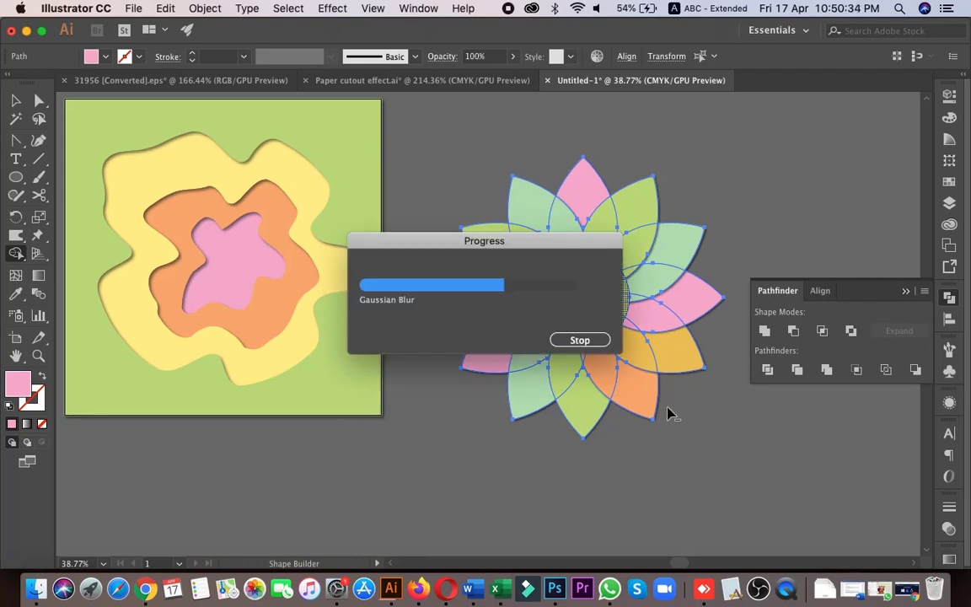
pyautogui.click(16, 102)
pyautogui.click(787, 484)
# Step: Draw a narrow vertical light green rectangle as a stem, running from the inner circle's lower edge to below the bottom petal
pyautogui.press('z')
pyautogui.moveTo(593, 295); pyautogui.dragTo(679, 281)
pyautogui.press('v')
pyautogui.click(681, 281)
pyautogui.click(613, 301)
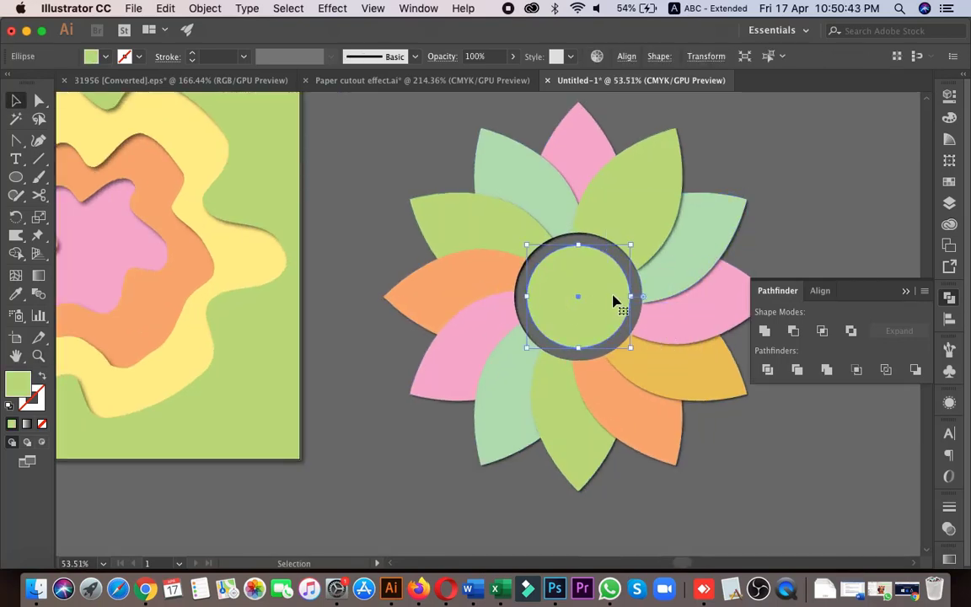
pyautogui.press('z')
pyautogui.moveTo(614, 301); pyautogui.dragTo(520, 288)
pyautogui.hscroll(2, 650, 364)
pyautogui.scroll(-1, 650, 364)
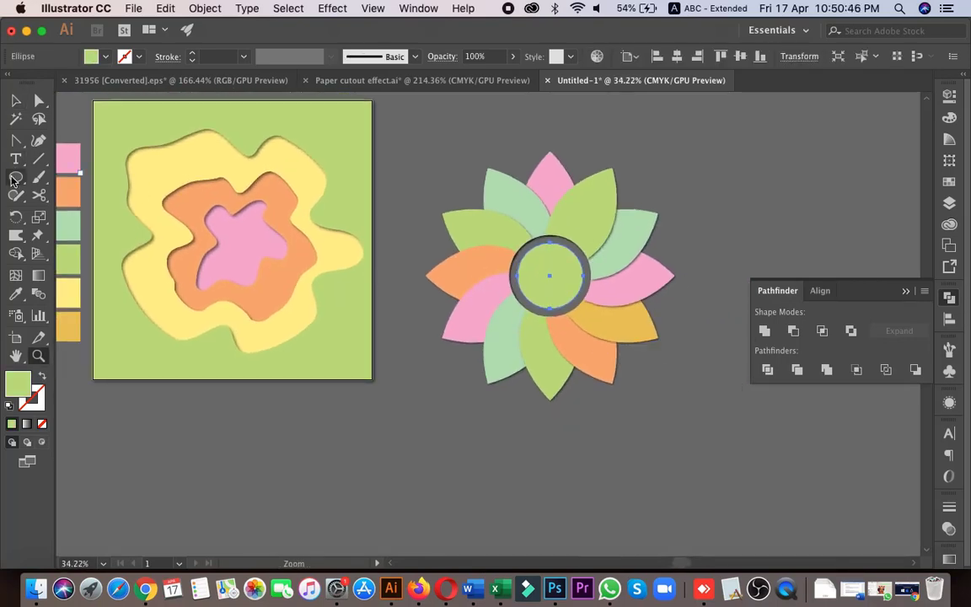
pyautogui.moveTo(11, 179); pyautogui.dragTo(53, 177)
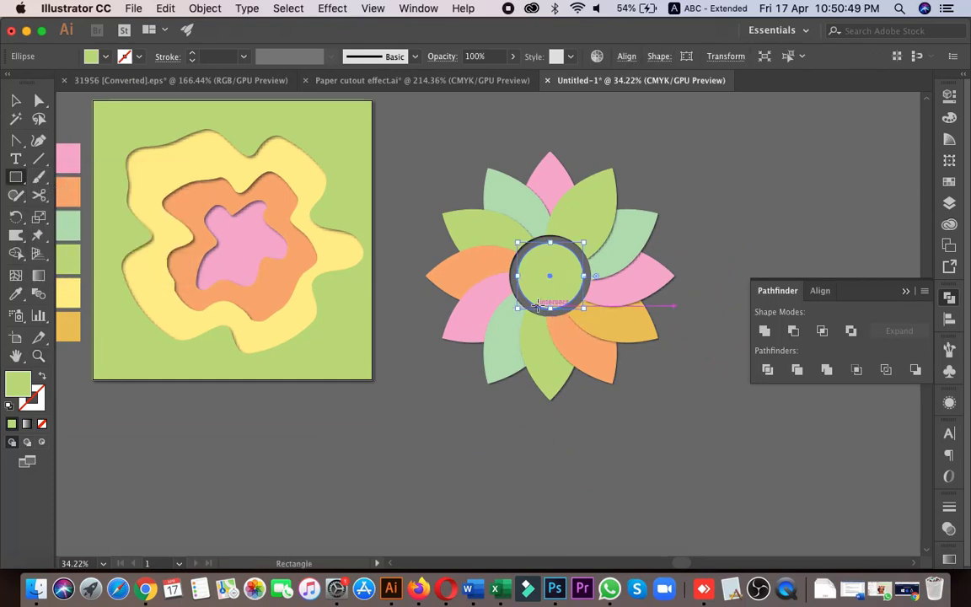
pyautogui.moveTo(548, 276); pyautogui.dragTo(562, 481)
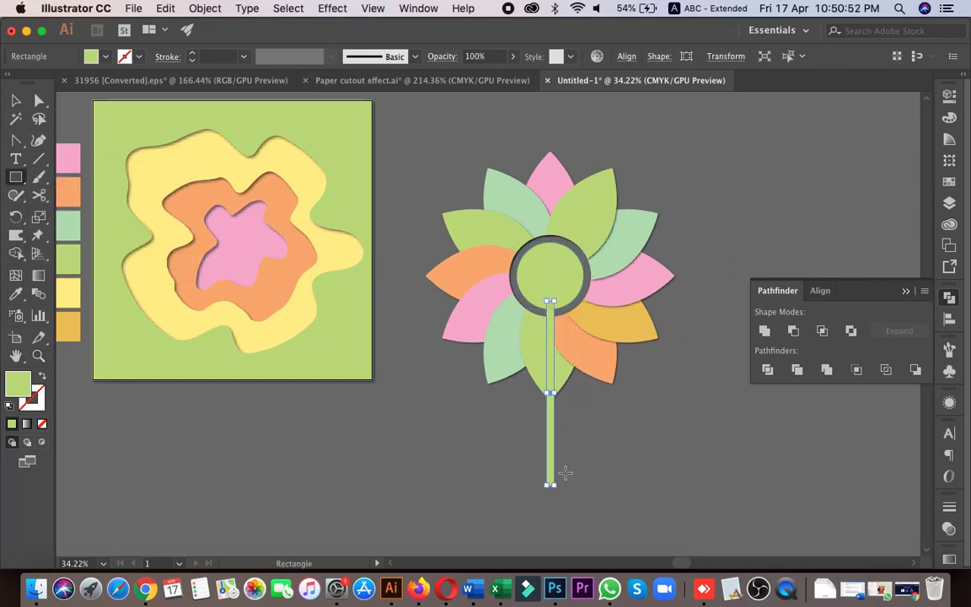
# Step: Widen the stem rectangle around its center line and lengthen it slightly at its lower end
pyautogui.scroll(3, 633, 412)
pyautogui.press('v')
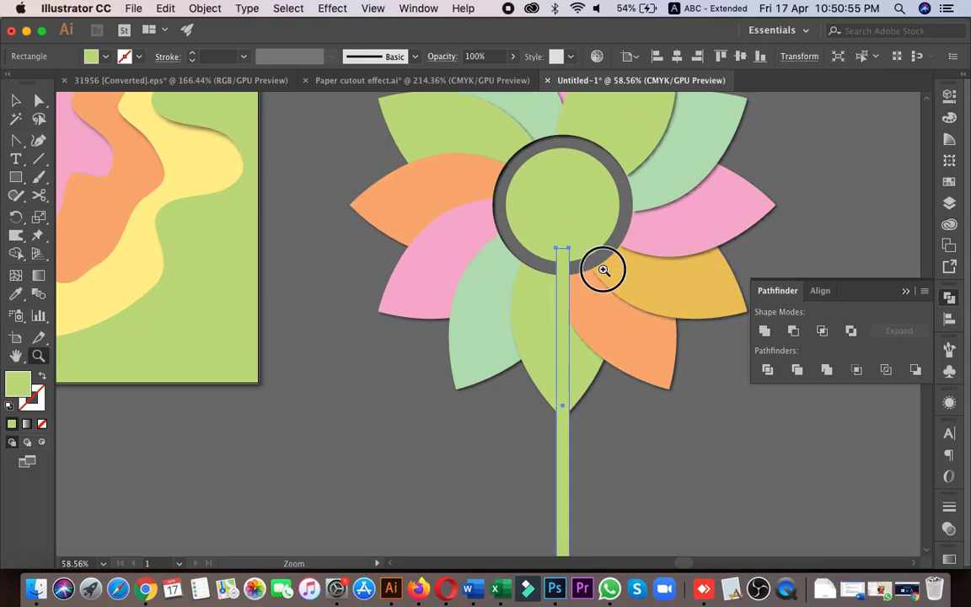
pyautogui.scroll(-2, 603, 267)
pyautogui.moveTo(562, 351); pyautogui.dragTo(565, 349)
pyautogui.click(615, 393)
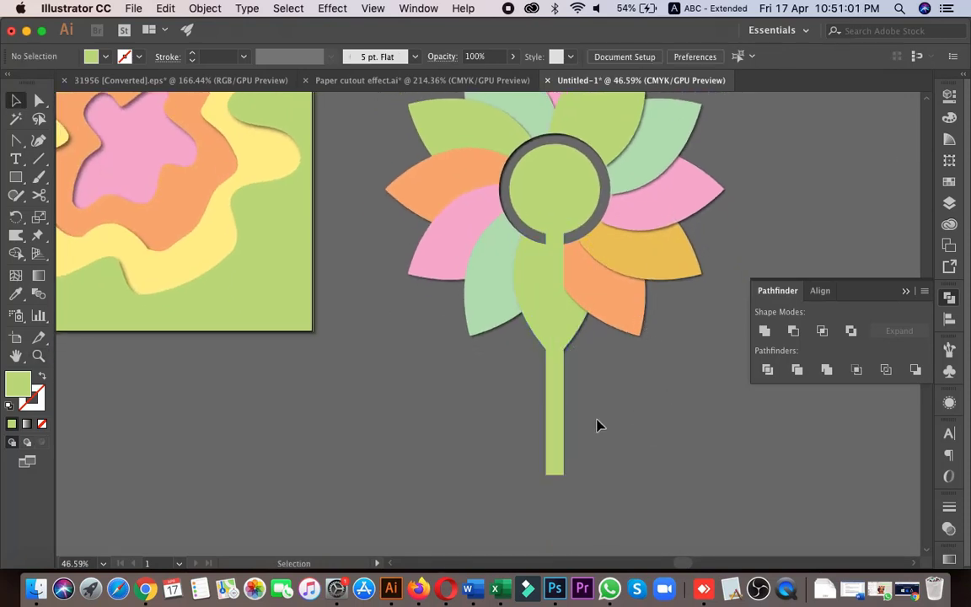
pyautogui.click(568, 414)
pyautogui.moveTo(563, 475); pyautogui.dragTo(562, 486)
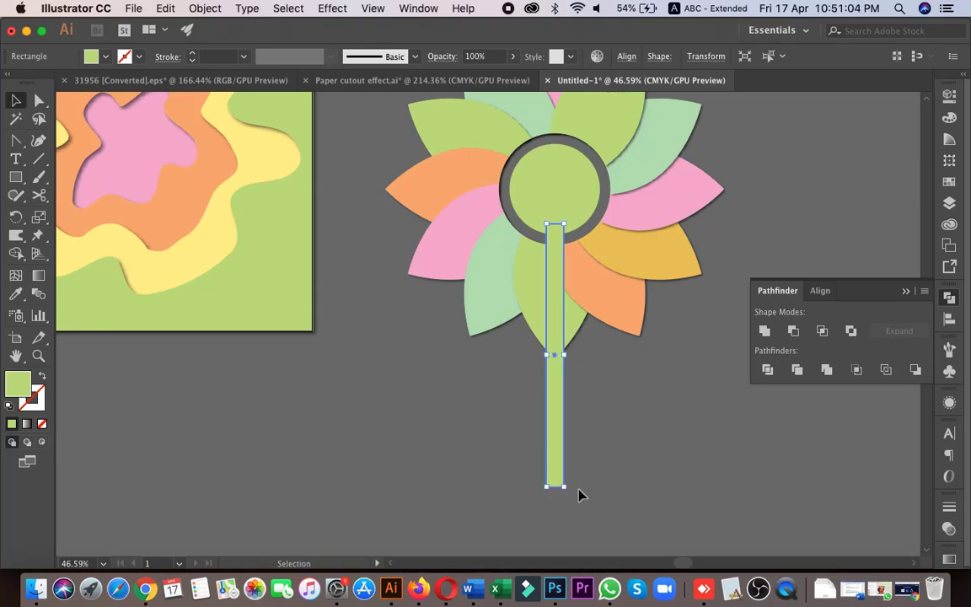
pyautogui.scroll(2, 622, 451)
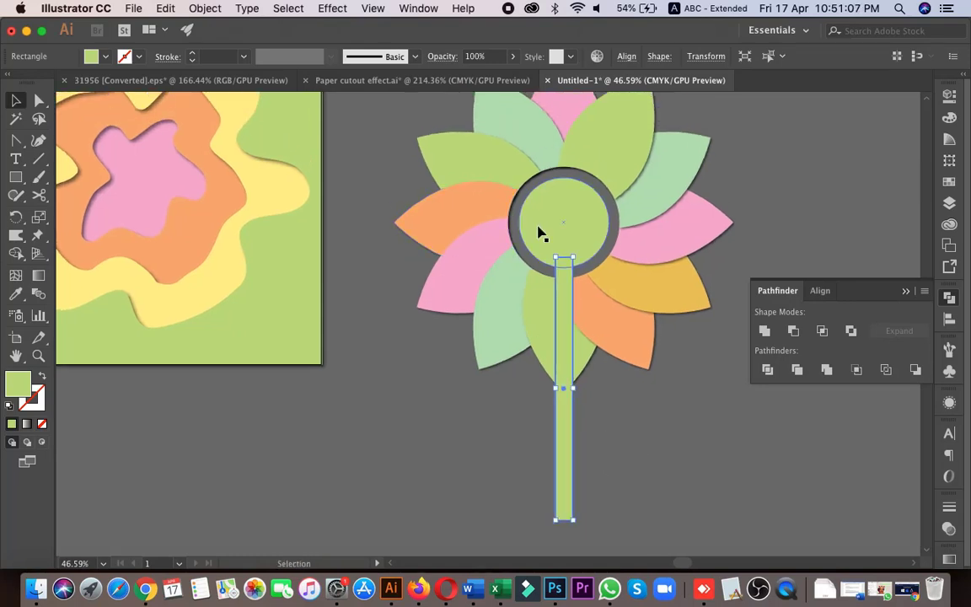
# Step: Draw a light green circle on the empty canvas to the right of the flower
pyautogui.click(612, 400)
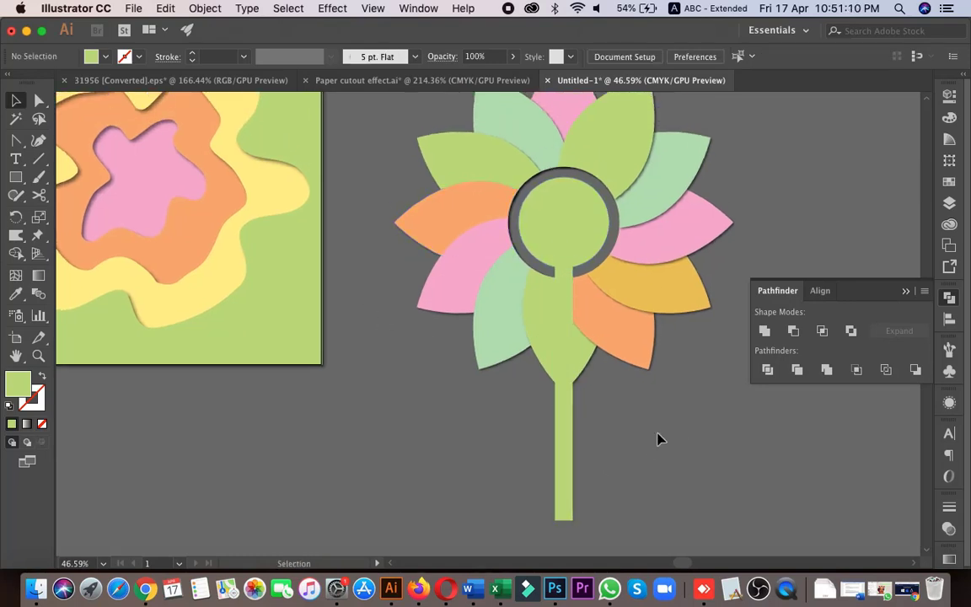
pyautogui.click(571, 445)
pyautogui.hscroll(5, 578, 451)
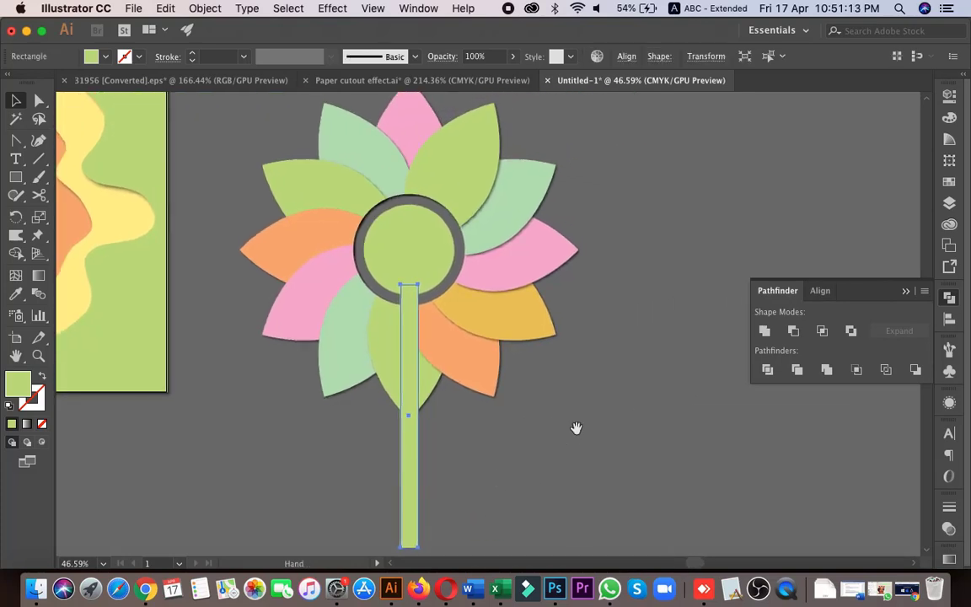
pyautogui.moveTo(15, 177); pyautogui.dragTo(102, 214)
pyautogui.moveTo(604, 316); pyautogui.dragTo(664, 392)
pyautogui.hscroll(3, 760, 455)
pyautogui.click(15, 100)
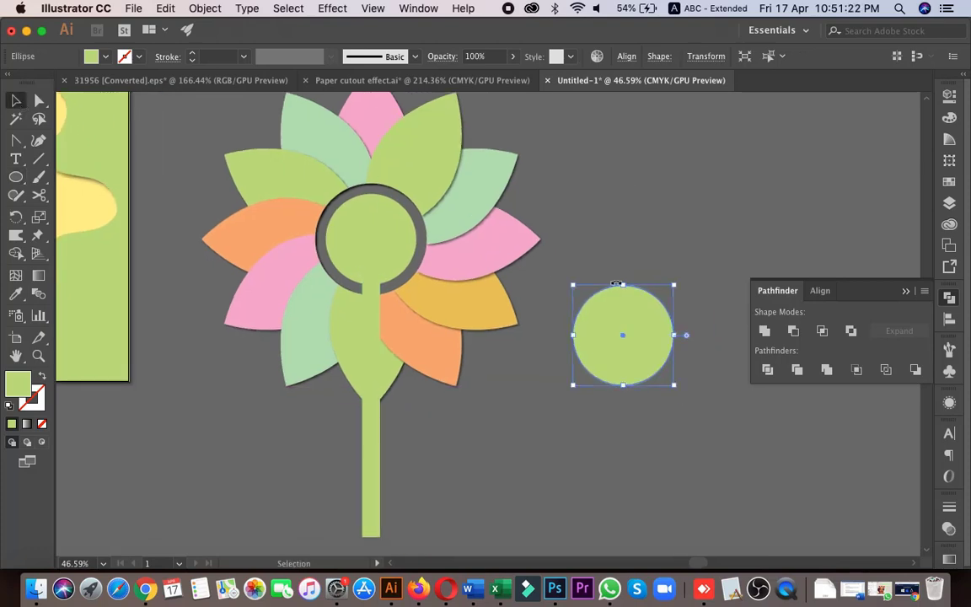
# Step: Stretch the circle into a tall ellipse, convert its top and bottom anchors to sharp corners and narrow it into a leaf
pyautogui.moveTo(616, 283); pyautogui.dragTo(619, 242)
pyautogui.moveTo(624, 386); pyautogui.dragTo(632, 404)
pyautogui.click(17, 141)
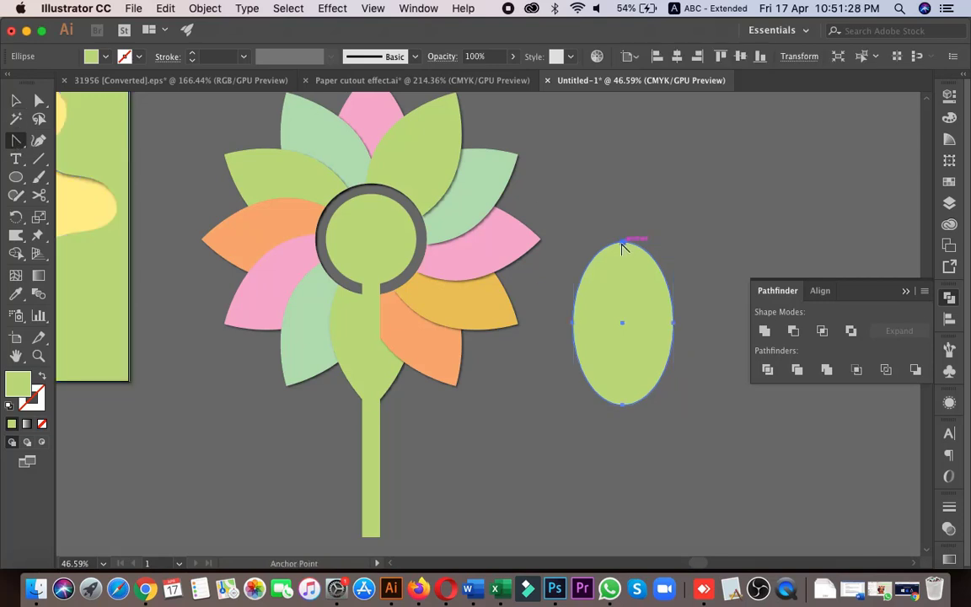
pyautogui.click(622, 243)
pyautogui.click(625, 406)
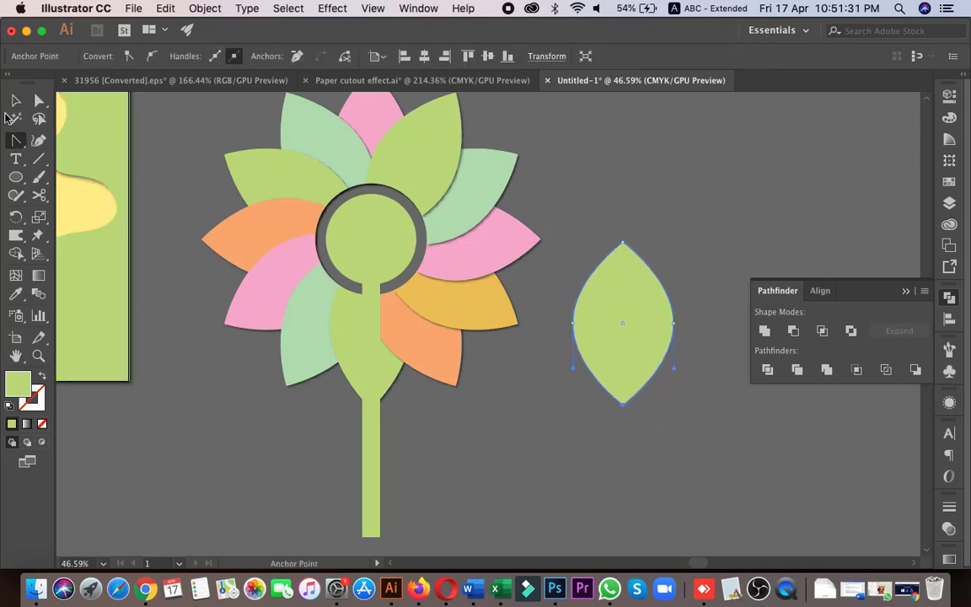
pyautogui.click(16, 100)
pyautogui.moveTo(670, 325); pyautogui.dragTo(663, 365)
# Step: Draw a straight vertical midrib line with the Pen tool from just below the leaf's lower tip to near its upper tip
pyautogui.click(601, 281)
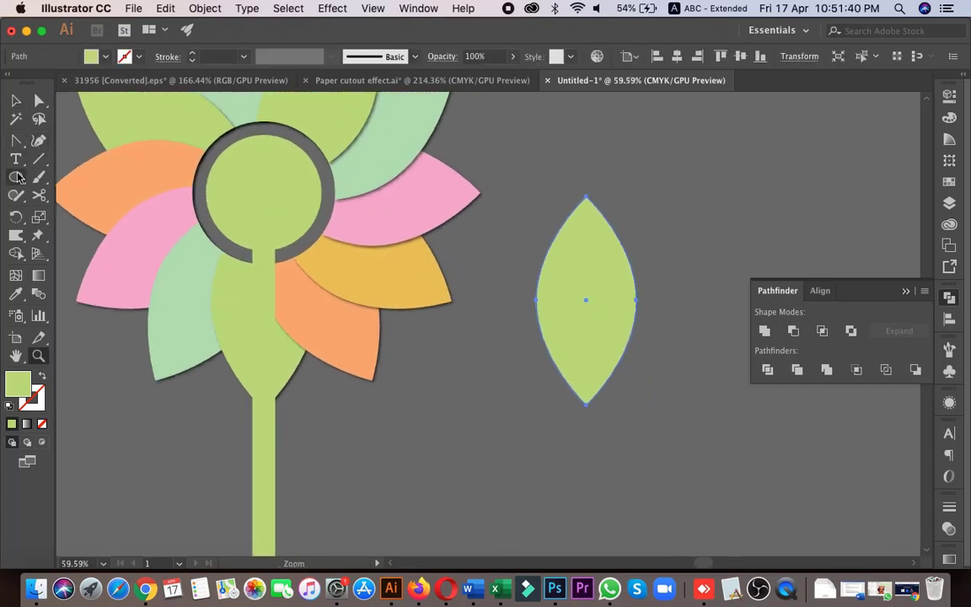
pyautogui.moveTo(18, 149); pyautogui.dragTo(60, 139)
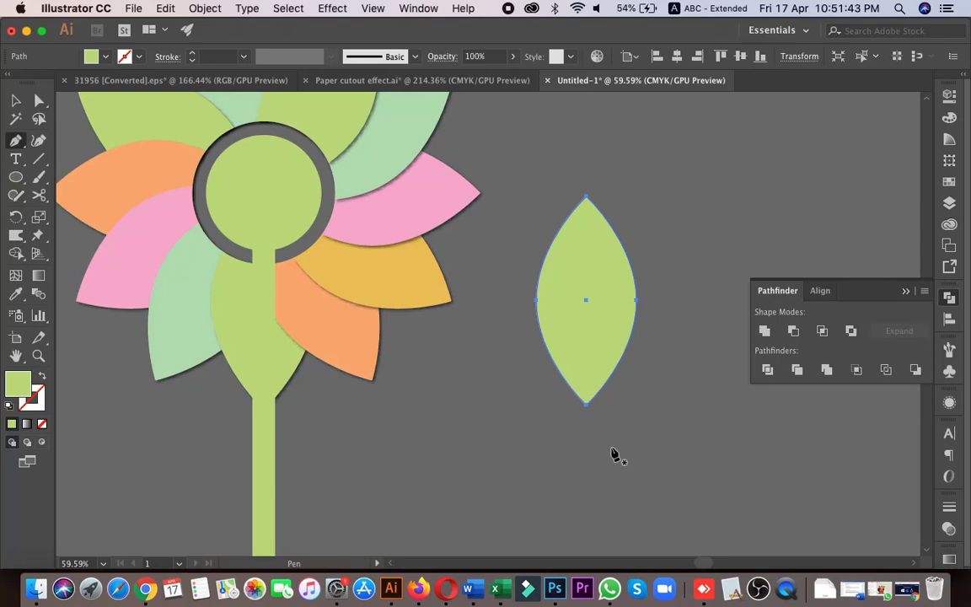
pyautogui.moveTo(588, 439); pyautogui.dragTo(587, 238)
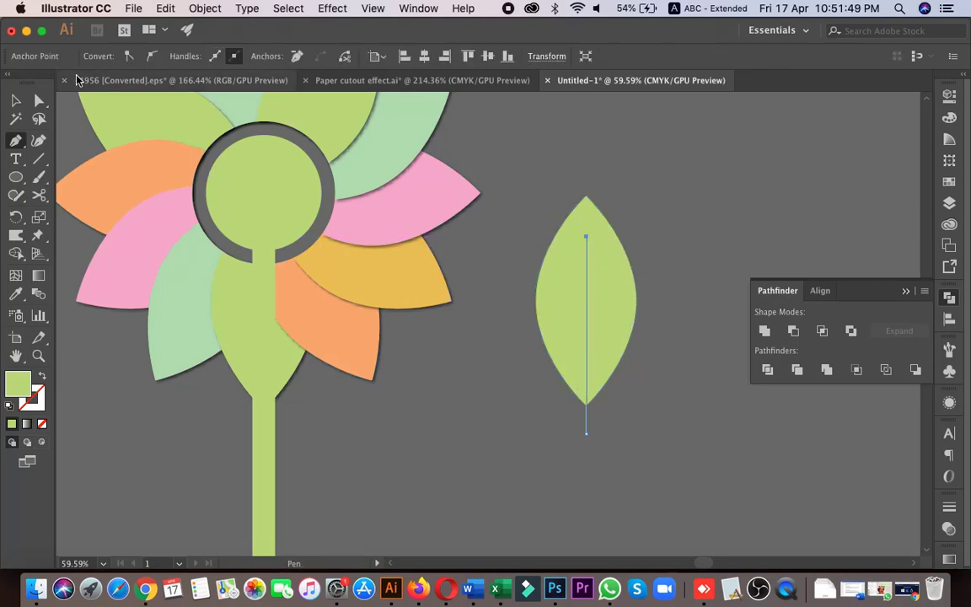
pyautogui.press('v')
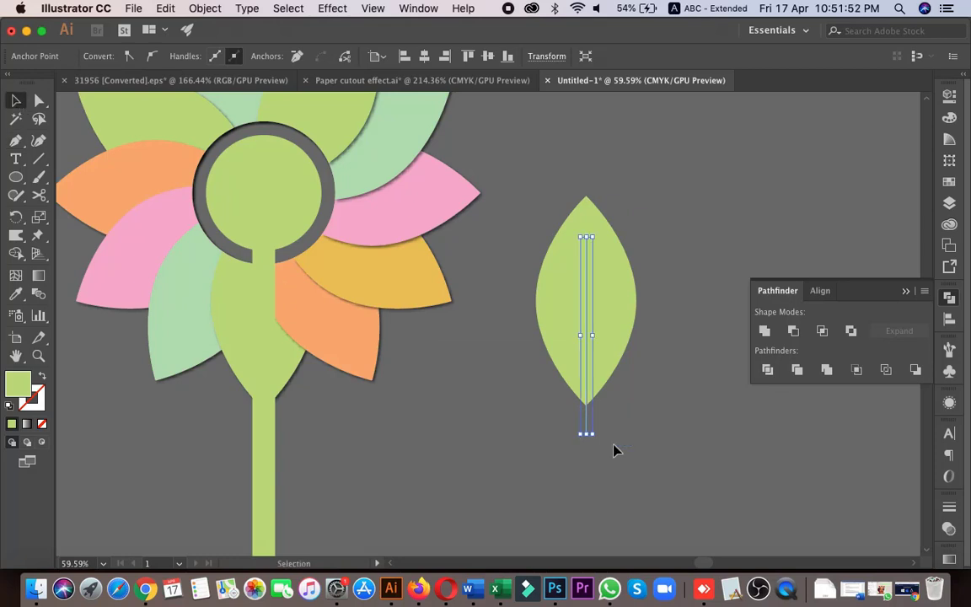
# Step: Swap the midrib's fill and stroke, set the stroke weight to 15 pt and apply the tapering triangular width profile
pyautogui.click(611, 445)
pyautogui.moveTo(606, 431); pyautogui.dragTo(529, 445)
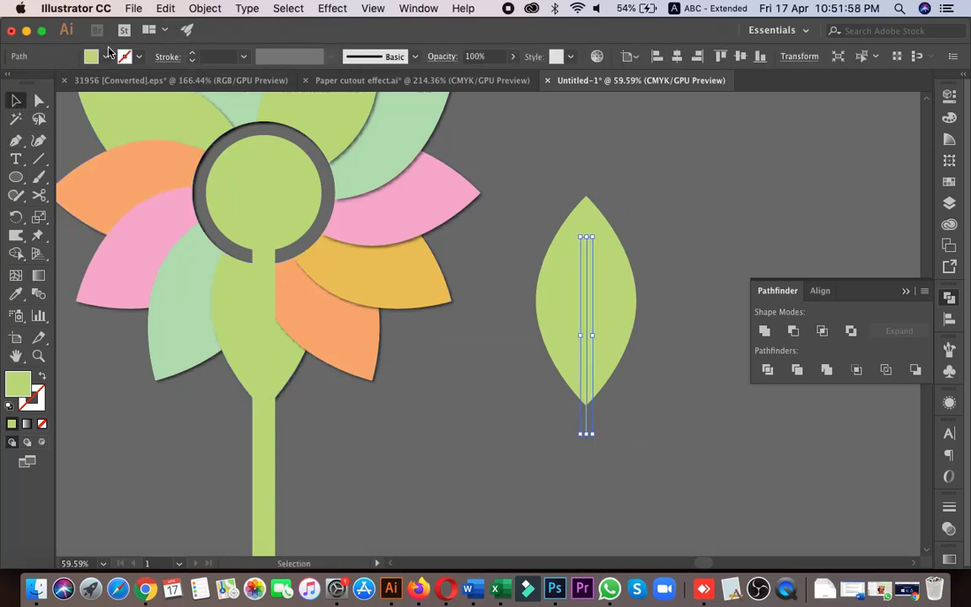
pyautogui.click(41, 375)
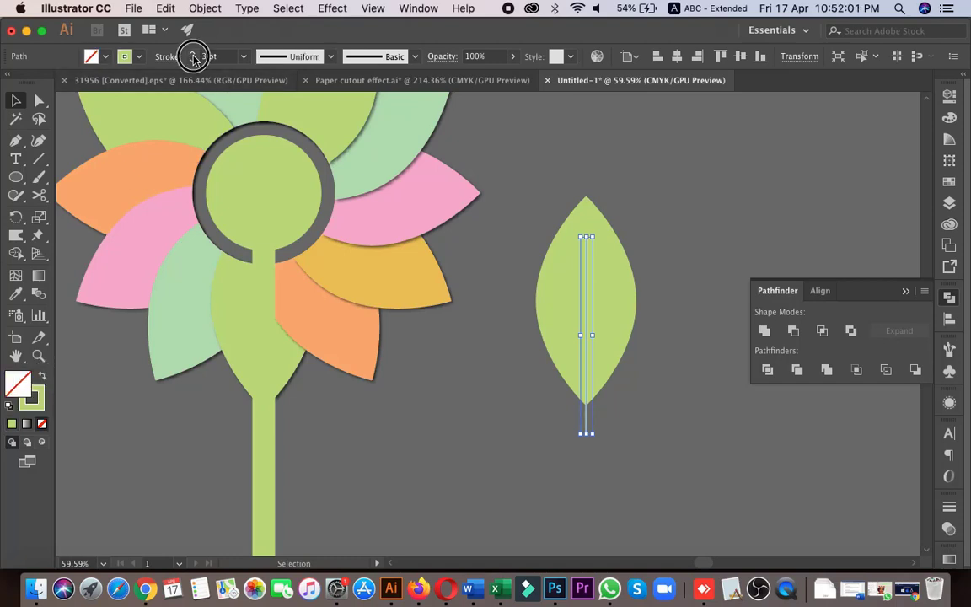
pyautogui.click(261, 57)
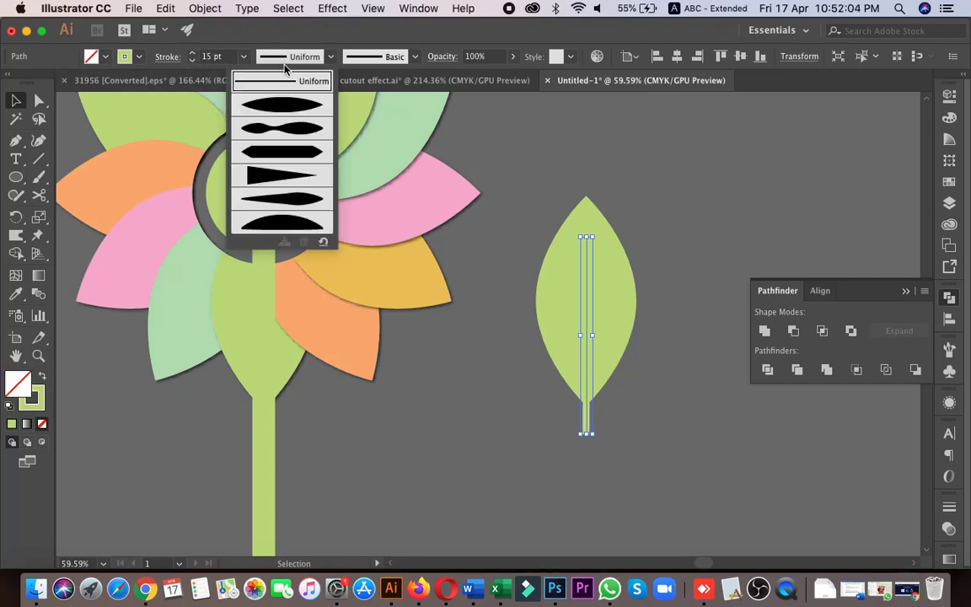
pyautogui.click(268, 187)
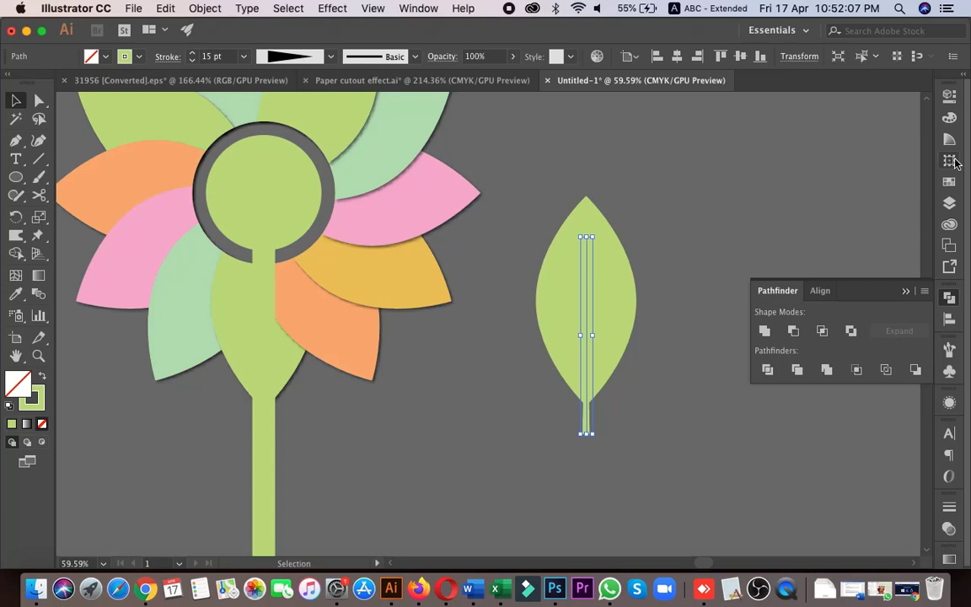
# Step: Darken the midrib's stroke color by setting its black value to 25%
pyautogui.click(950, 119)
pyautogui.press('x')
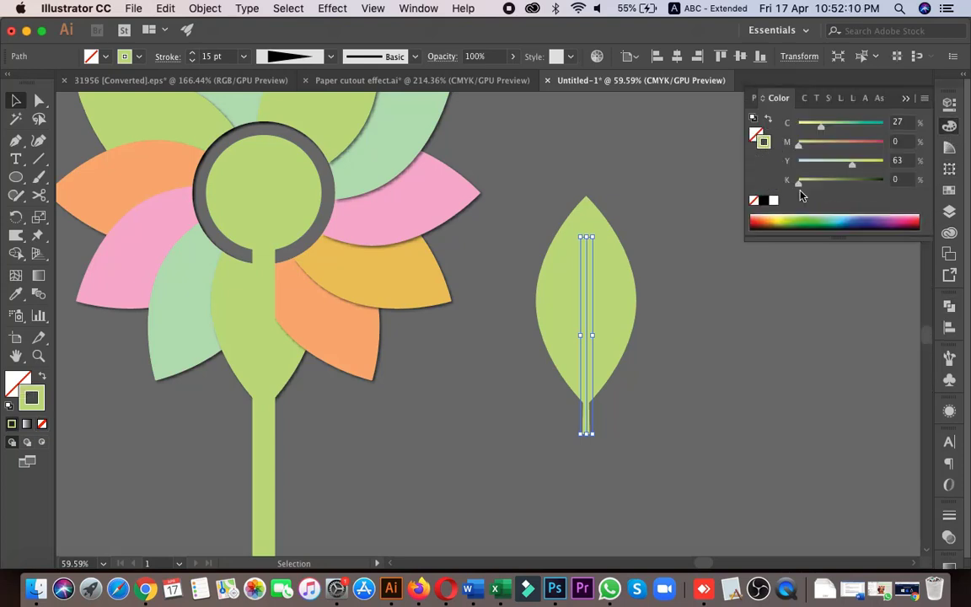
pyautogui.click(813, 183)
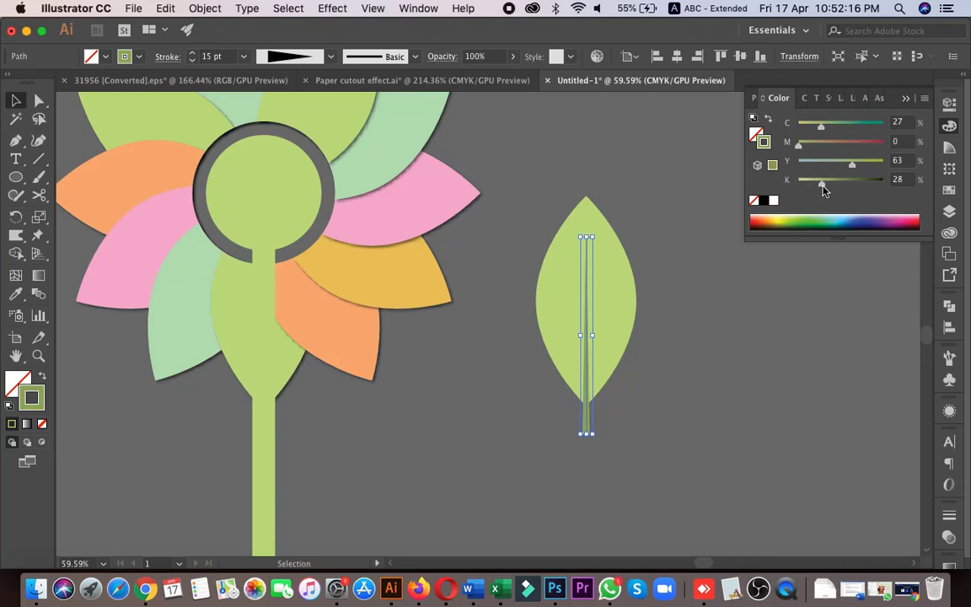
pyautogui.moveTo(823, 187); pyautogui.dragTo(820, 188)
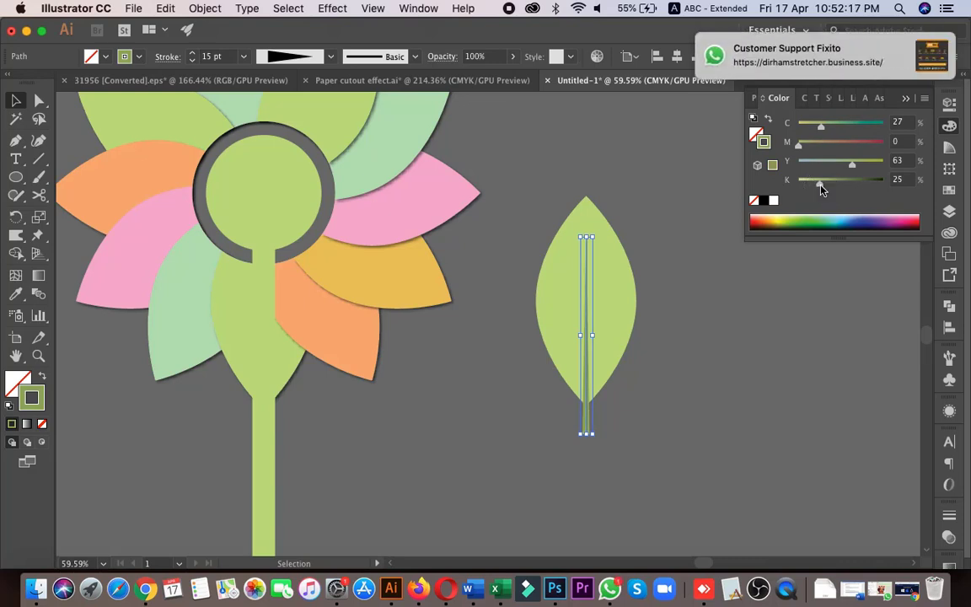
pyautogui.click(771, 299)
# Step: Draw a diagonal side vein about 80 px long with the Pen tool, rising to the right from the midrib's lower part
pyautogui.press('z')
pyautogui.moveTo(590, 325); pyautogui.dragTo(694, 346)
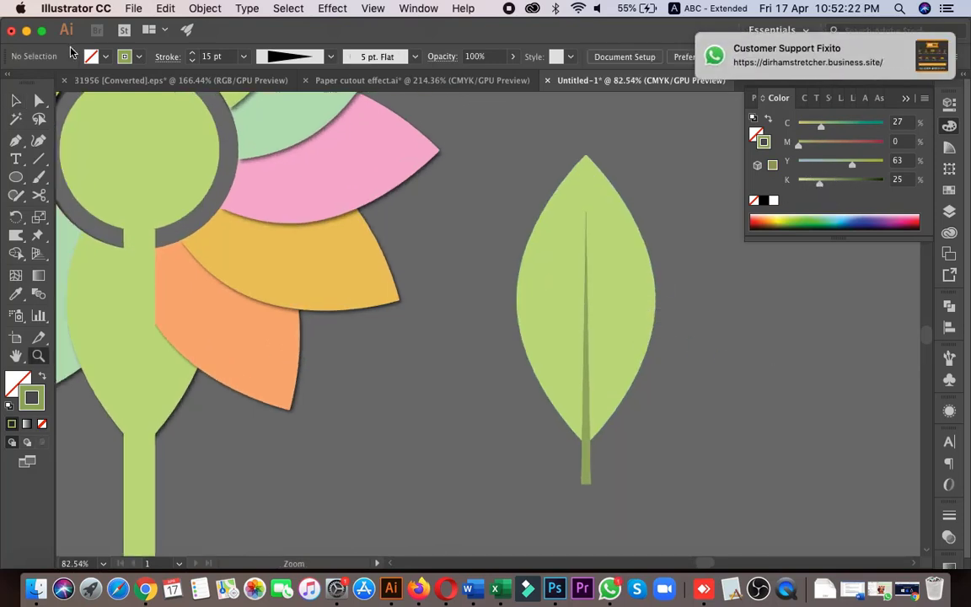
pyautogui.click(17, 141)
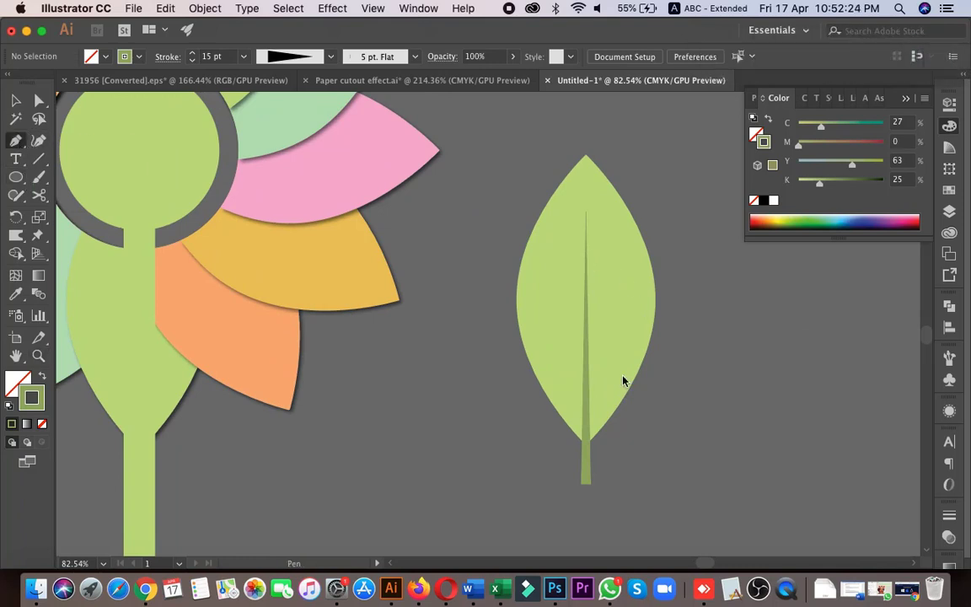
pyautogui.click(584, 396)
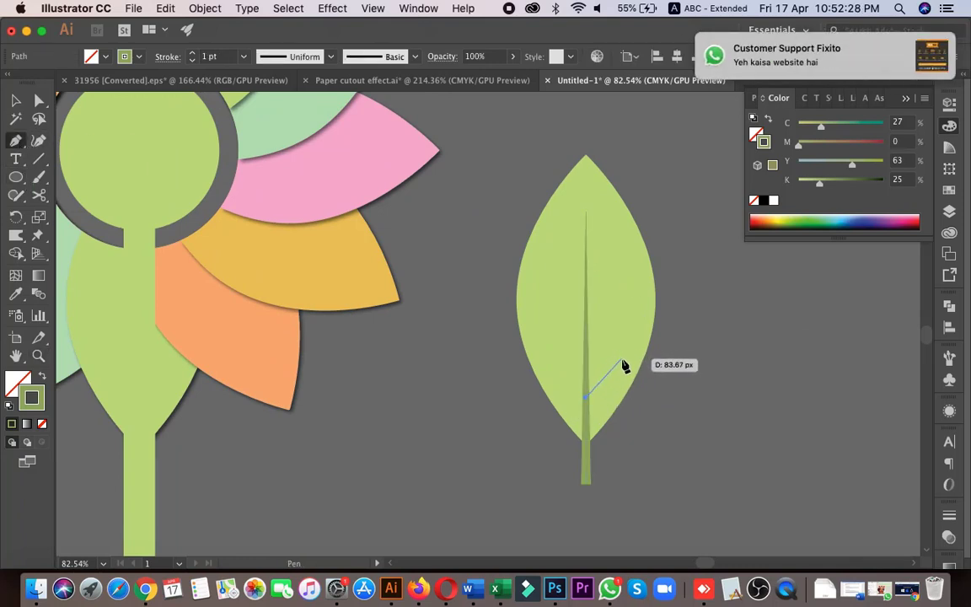
pyautogui.click(619, 364)
pyautogui.press('v')
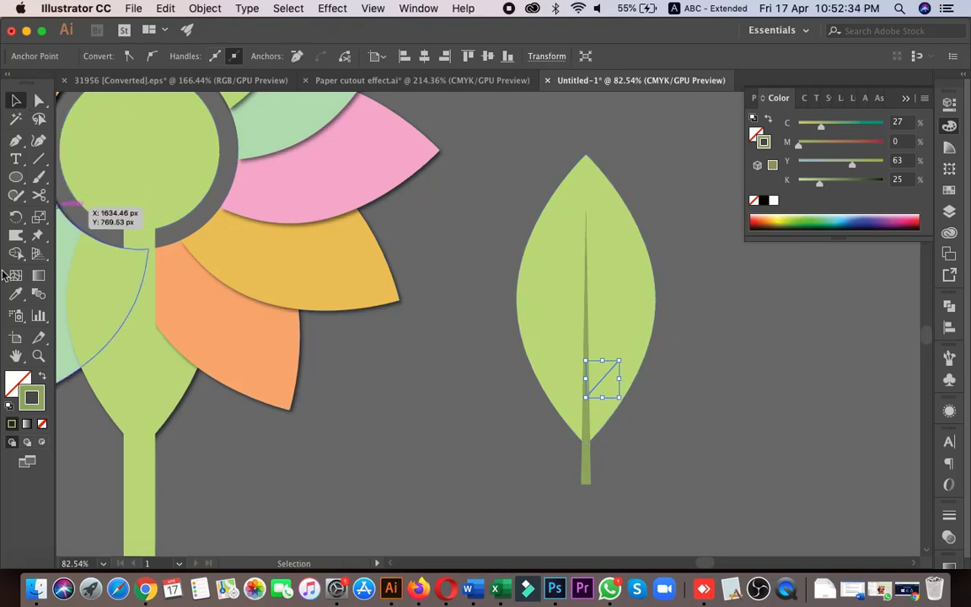
# Step: Copy the midrib's 15 pt stroke to the side vein with the Eyedropper and apply the tapering triangular width profile
pyautogui.press('i')
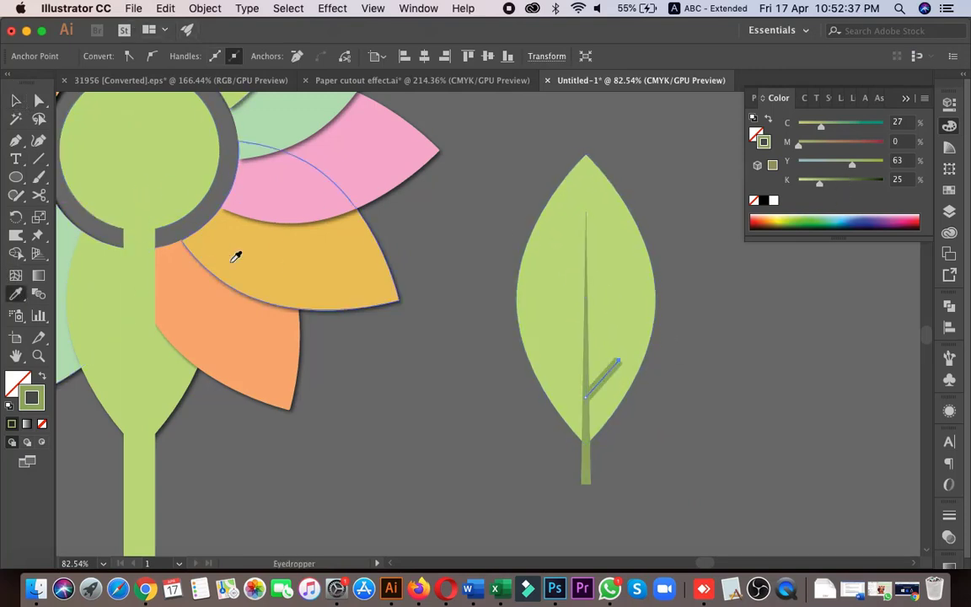
pyautogui.press('v')
pyautogui.click(266, 58)
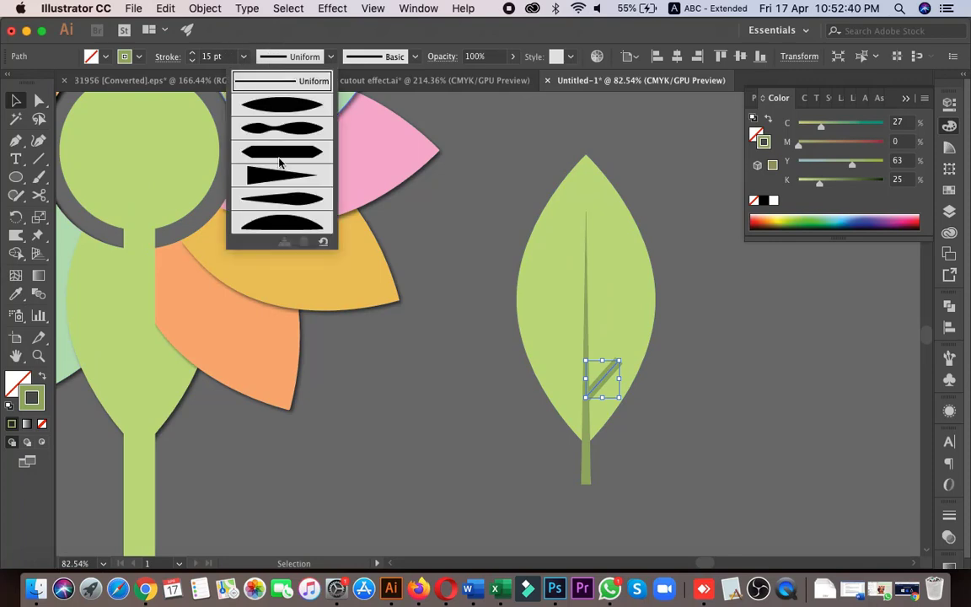
pyautogui.click(294, 189)
pyautogui.click(736, 455)
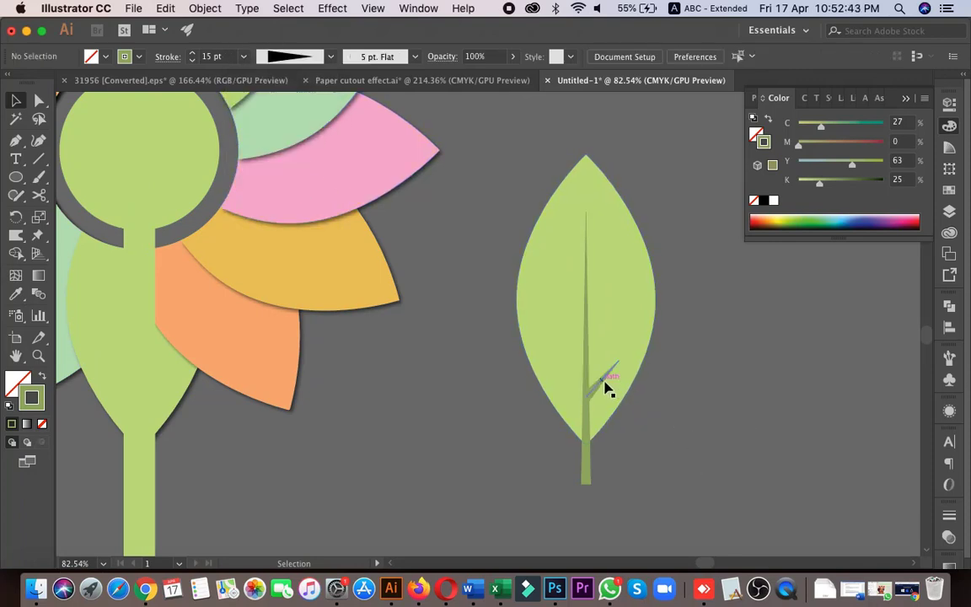
# Step: Duplicate the side vein twice at even spacing up the midrib and select all three side veins
pyautogui.moveTo(605, 386); pyautogui.dragTo(596, 316)
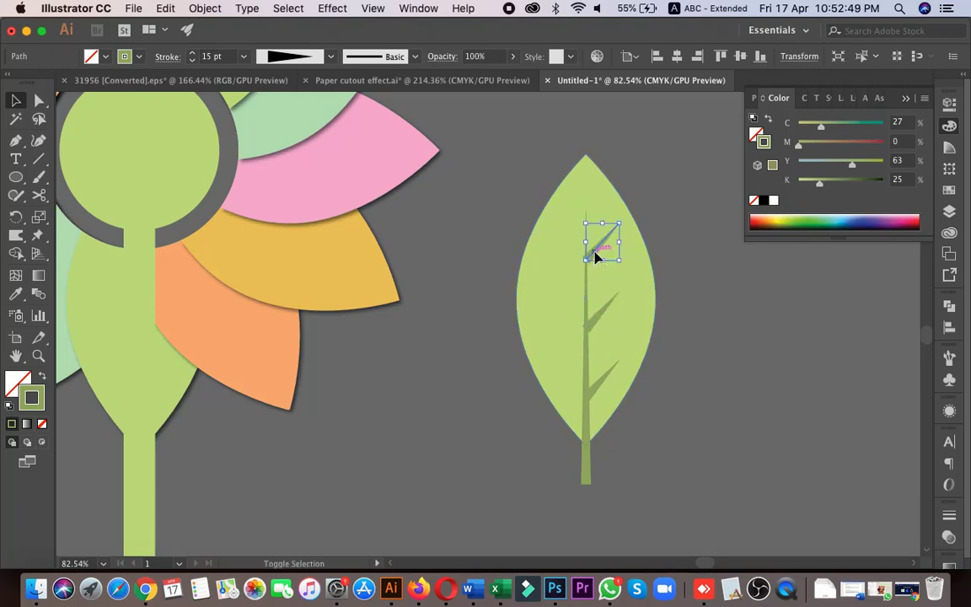
pyautogui.keyDown('shift'); pyautogui.click(601, 315); pyautogui.keyUp('shift')
pyautogui.keyDown('shift'); pyautogui.click(595, 392); pyautogui.keyUp('shift')
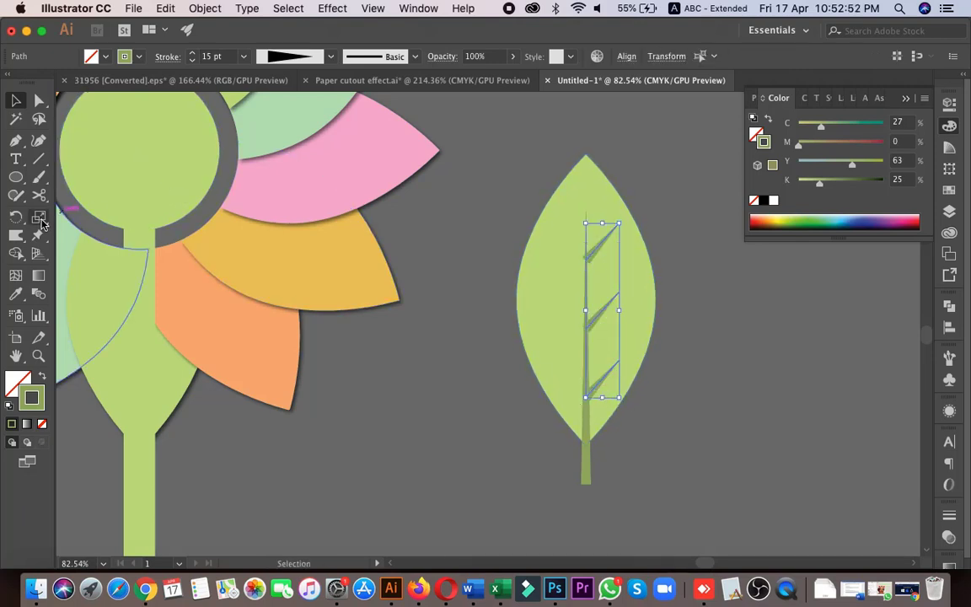
# Step: Mirror a copy of the three side veins to the left side of the midrib with the Reflect tool
pyautogui.moveTo(16, 216); pyautogui.dragTo(58, 227)
pyautogui.click(72, 240)
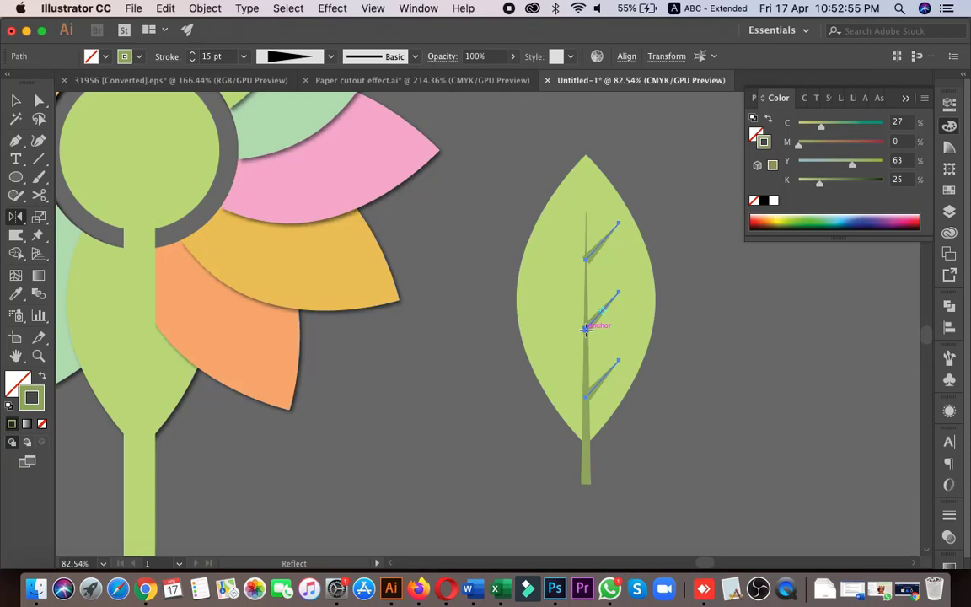
pyautogui.moveTo(592, 322)
pyautogui.mouseDown()
pyautogui.moveTo(555, 332)
pyautogui.moveTo(602, 326)
pyautogui.mouseUp()
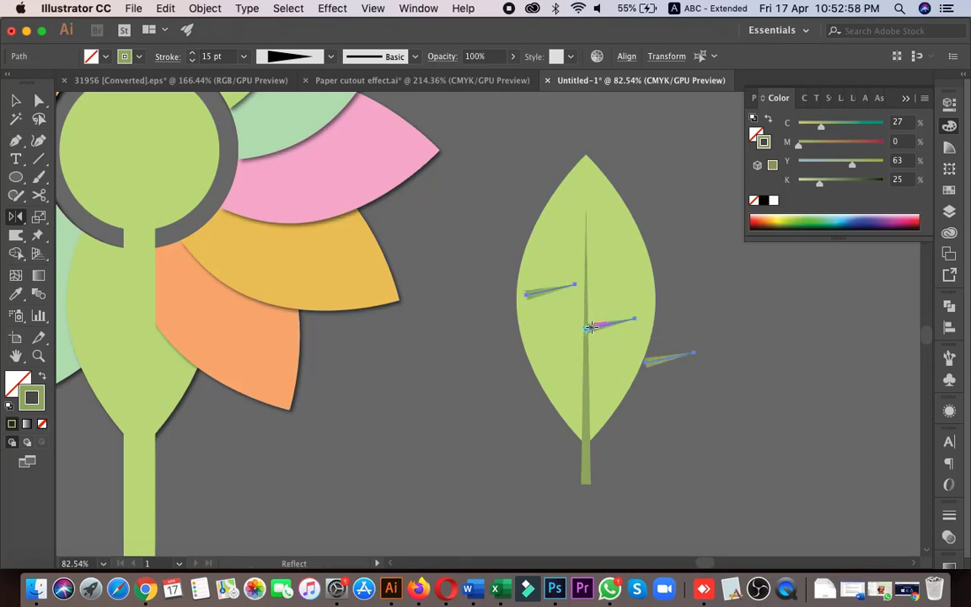
pyautogui.press('super+z')
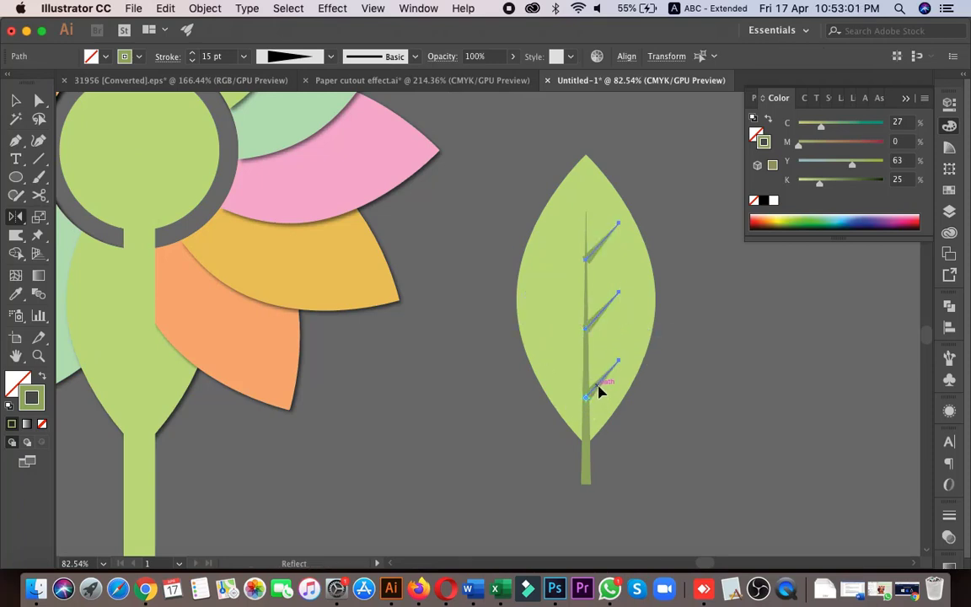
pyautogui.moveTo(600, 390); pyautogui.dragTo(572, 378)
# Step: Move the mirrored veins upward so they alternate with those on the right, and set their stroke weight to 9 pt
pyautogui.click(15, 100)
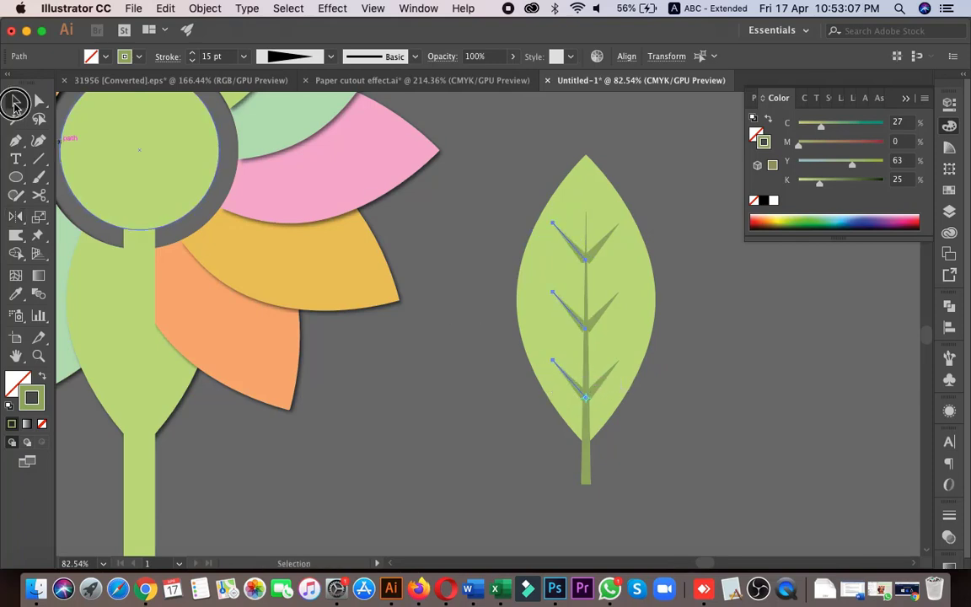
pyautogui.moveTo(573, 255); pyautogui.dragTo(581, 230)
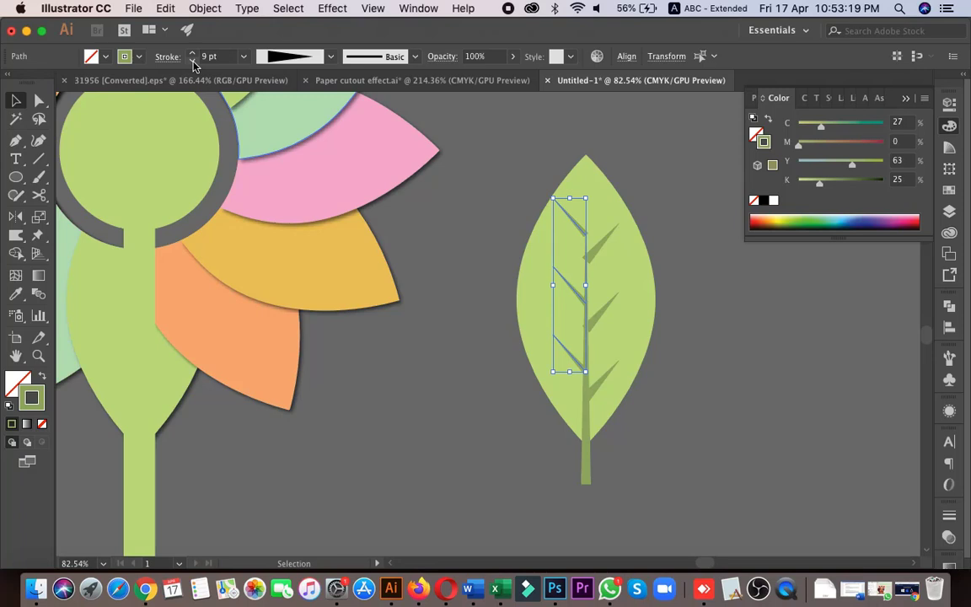
pyautogui.click(753, 340)
# Step: Delete the uppermost side vein on the left of the midrib
pyautogui.press('super+space')
pyautogui.moveTo(617, 294); pyautogui.dragTo(662, 320)
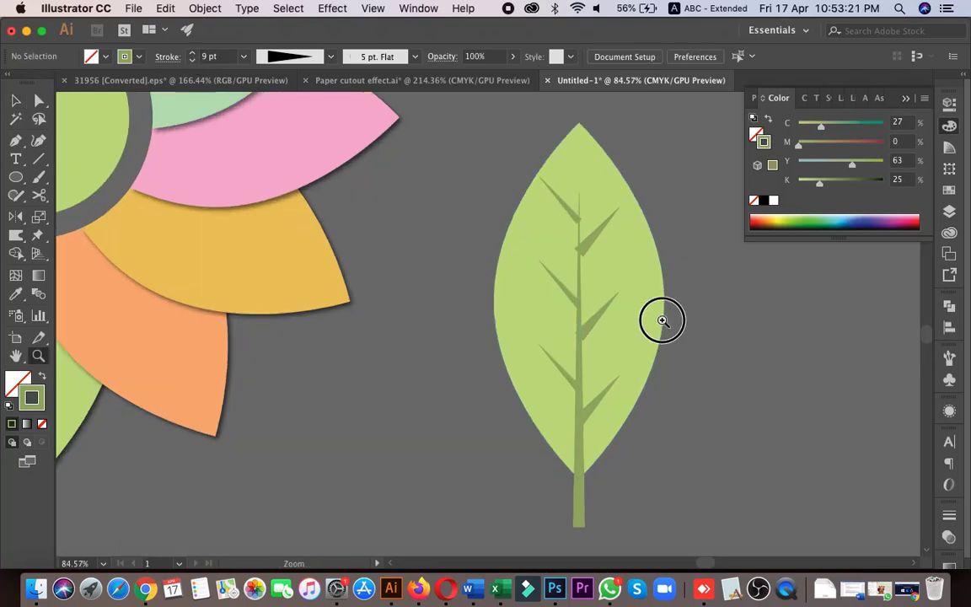
pyautogui.click(568, 209)
pyautogui.press('Delete')
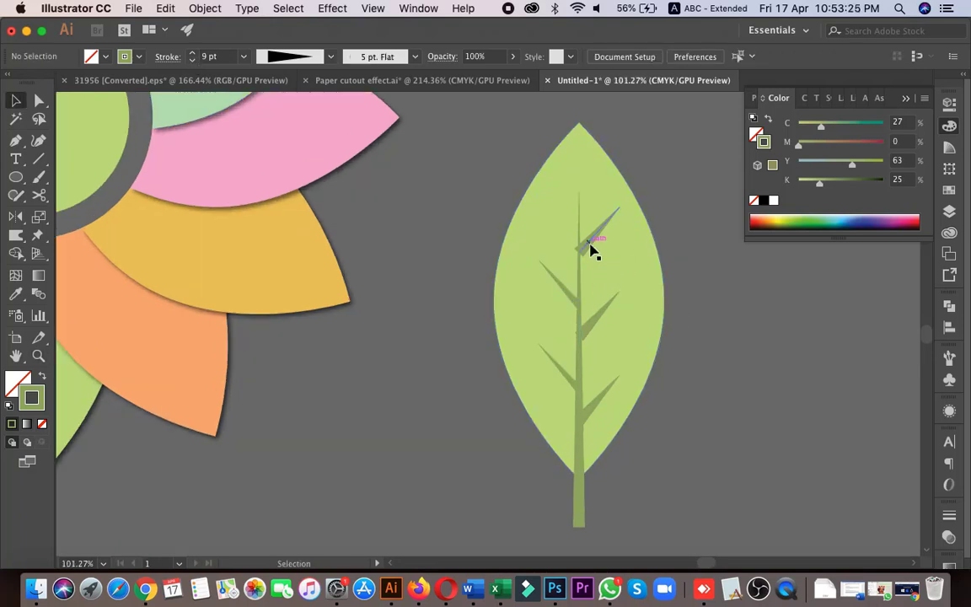
# Step: Delete the uppermost vein on the right and move the two remaining left veins slightly down the midrib
pyautogui.moveTo(590, 248); pyautogui.dragTo(563, 266)
pyautogui.keyDown('shift'); pyautogui.click(568, 381); pyautogui.keyUp('shift')
pyautogui.click(823, 413)
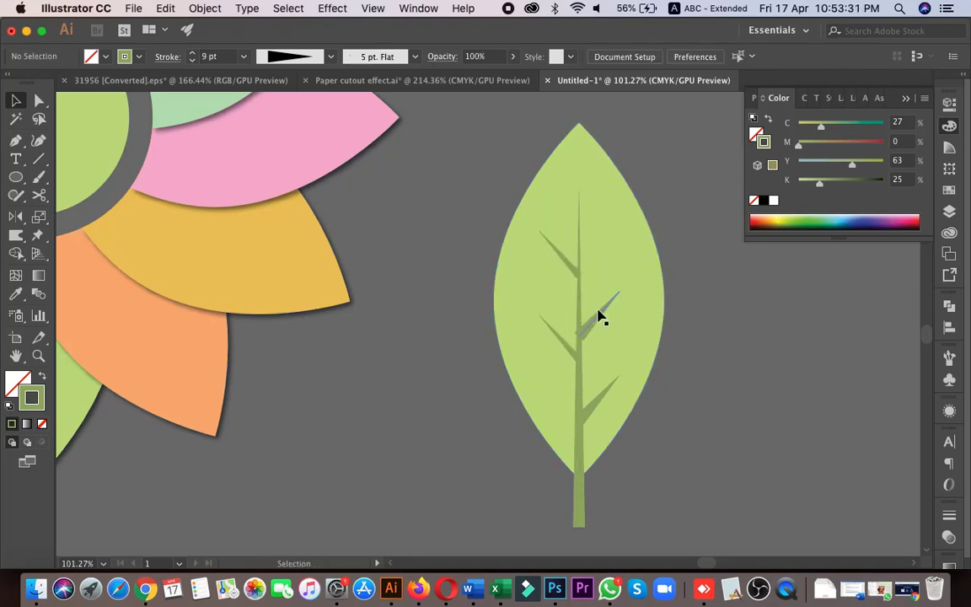
# Step: Thicken the midrib's stroke to 32 pt and match the two right side veins to the left veins' 9 pt stroke
pyautogui.click(580, 310)
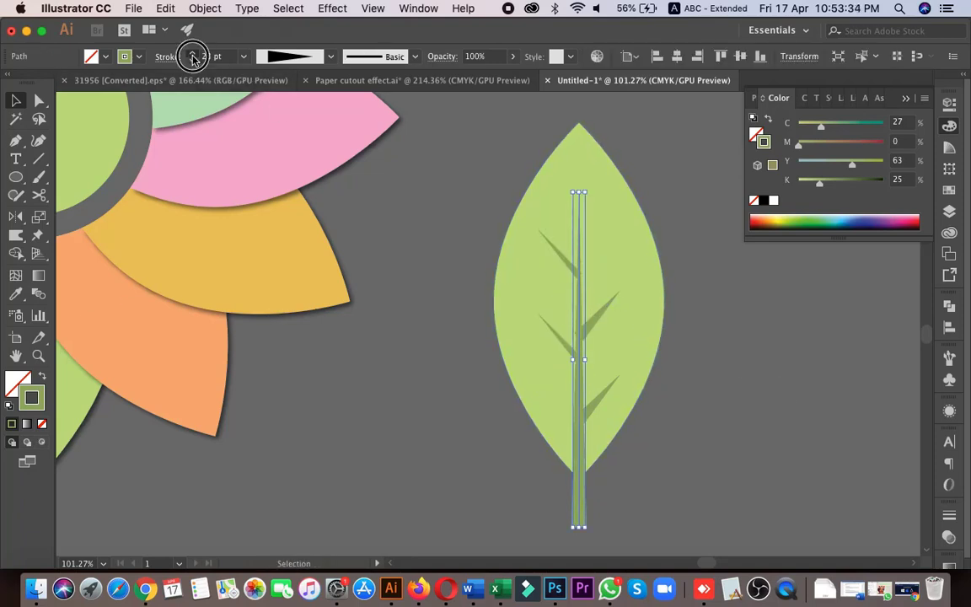
pyautogui.click(672, 346)
pyautogui.click(596, 326)
pyautogui.keyDown('shift'); pyautogui.click(603, 398); pyautogui.keyUp('shift')
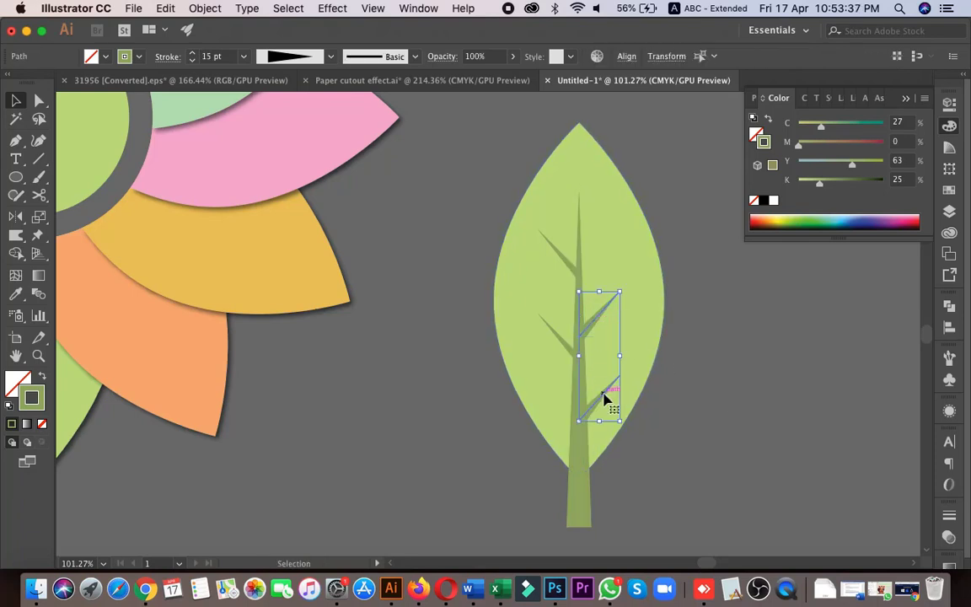
pyautogui.press('i')
pyautogui.click(566, 335)
pyautogui.press('v')
pyautogui.click(742, 416)
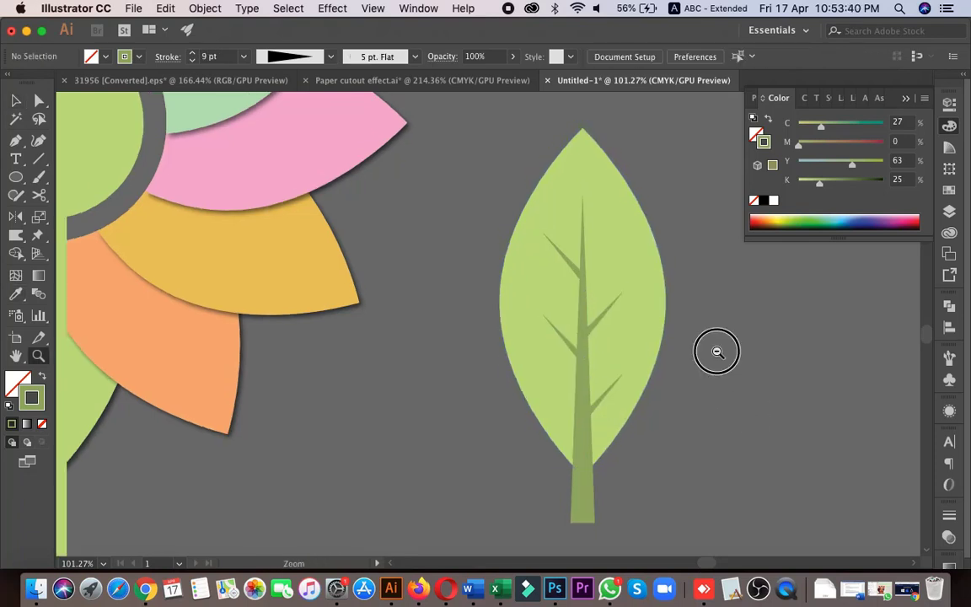
# Step: Group the leaf shape with its midrib and side veins
pyautogui.keyDown('alt'); pyautogui.keyDown('super'); pyautogui.click(715, 349); pyautogui.keyUp('super'); pyautogui.keyUp('alt')
pyautogui.keyDown('alt'); pyautogui.keyDown('super'); pyautogui.click(771, 472); pyautogui.keyUp('super'); pyautogui.keyUp('alt')
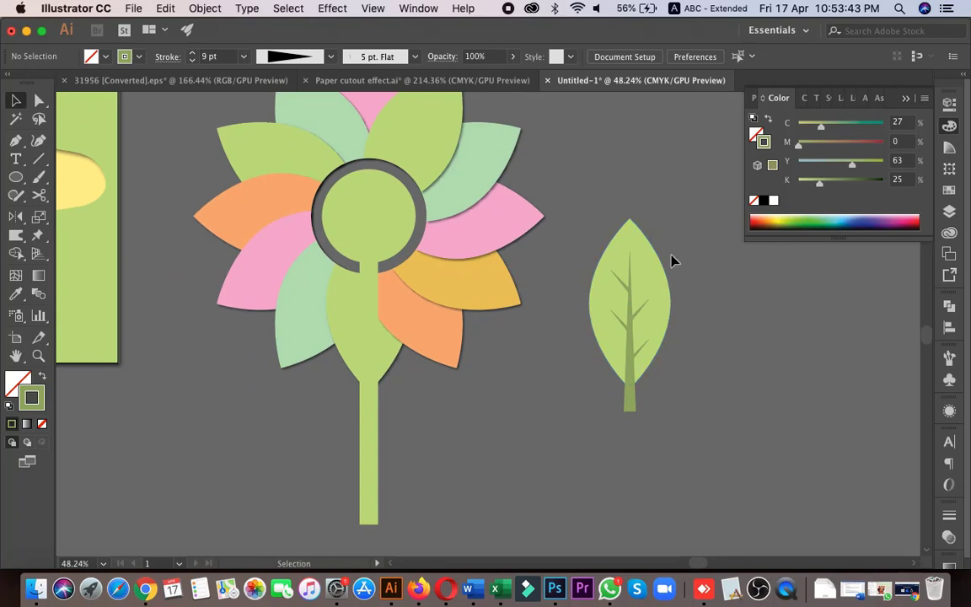
pyautogui.moveTo(671, 260); pyautogui.dragTo(591, 400)
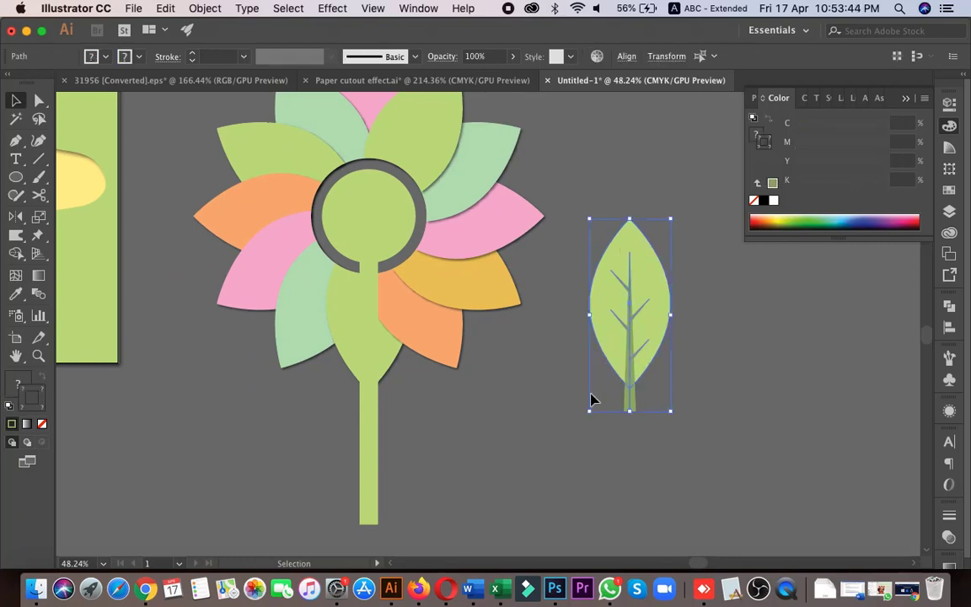
pyautogui.rightClick(620, 284)
pyautogui.click(653, 379)
# Step: Rotate the leaf group about 45° clockwise and undo its resizing and placement beside the stem
pyautogui.moveTo(674, 216); pyautogui.dragTo(405, 453)
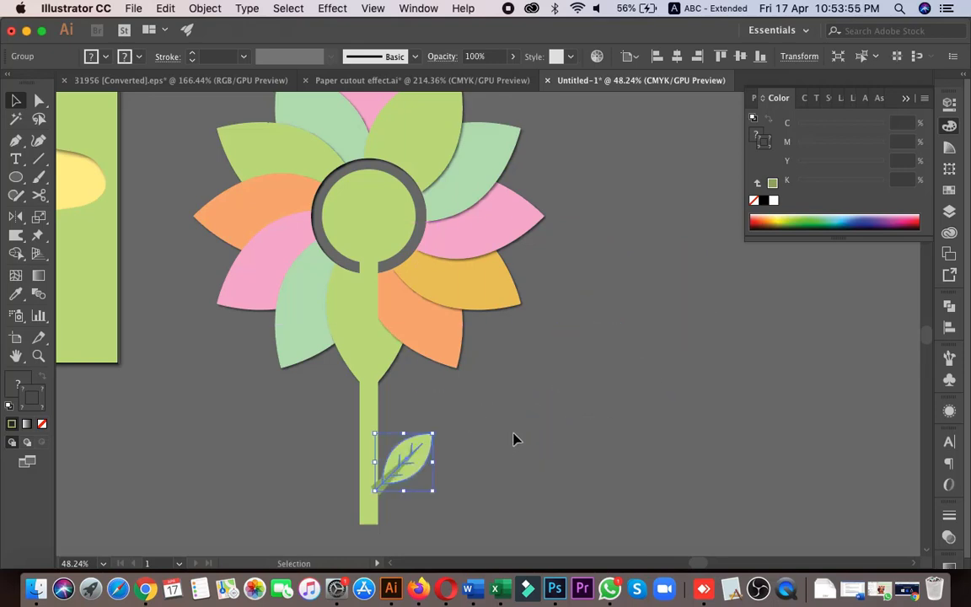
pyautogui.press('super+z')
pyautogui.press('super+z')
pyautogui.click(580, 381)
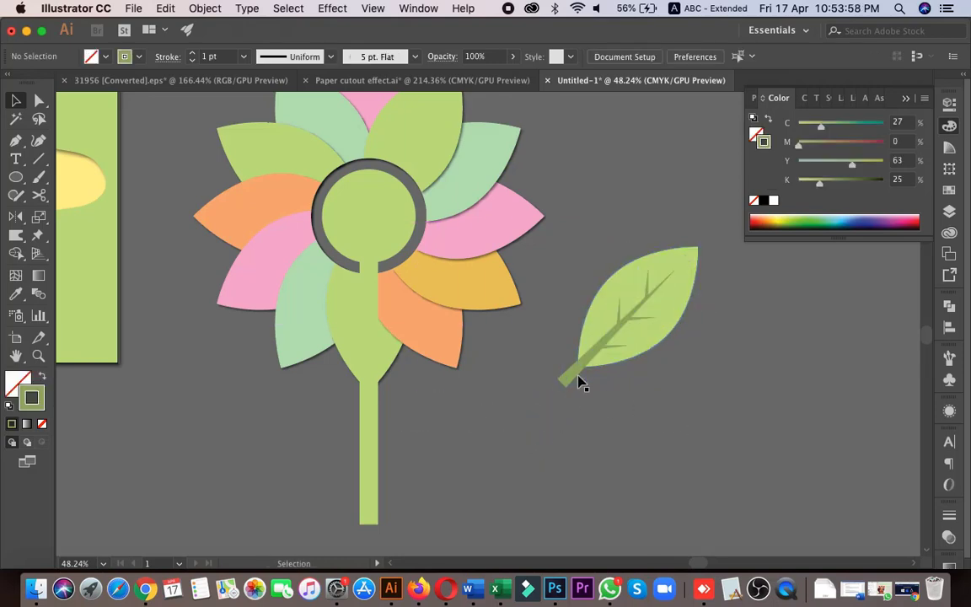
# Step: Isolate the leaf group and expand the appearance of all its parts, including the tapered vein strokes
pyautogui.click(575, 381)
pyautogui.doubleClick(573, 381)
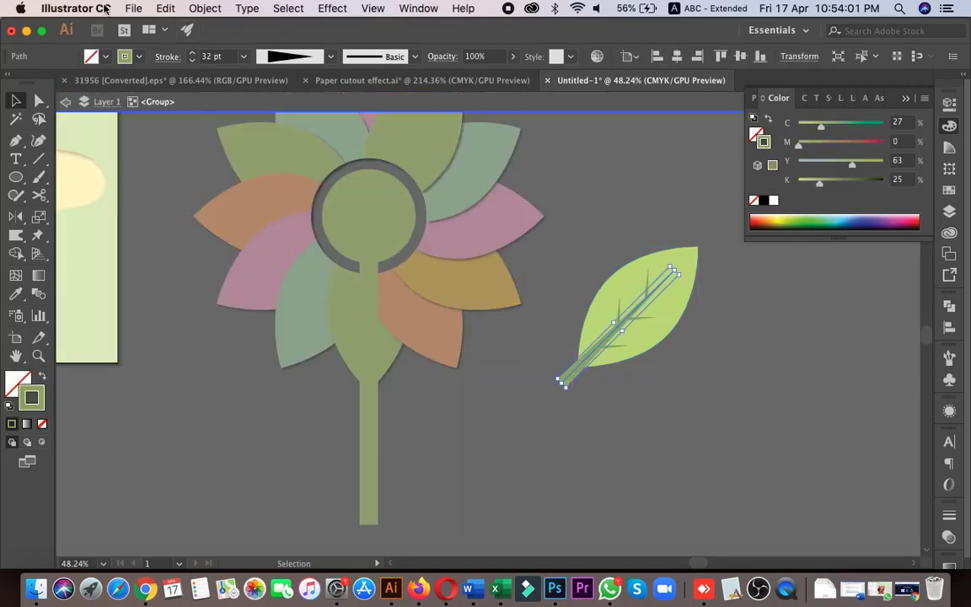
pyautogui.press('super+a')
pyautogui.click(205, 8)
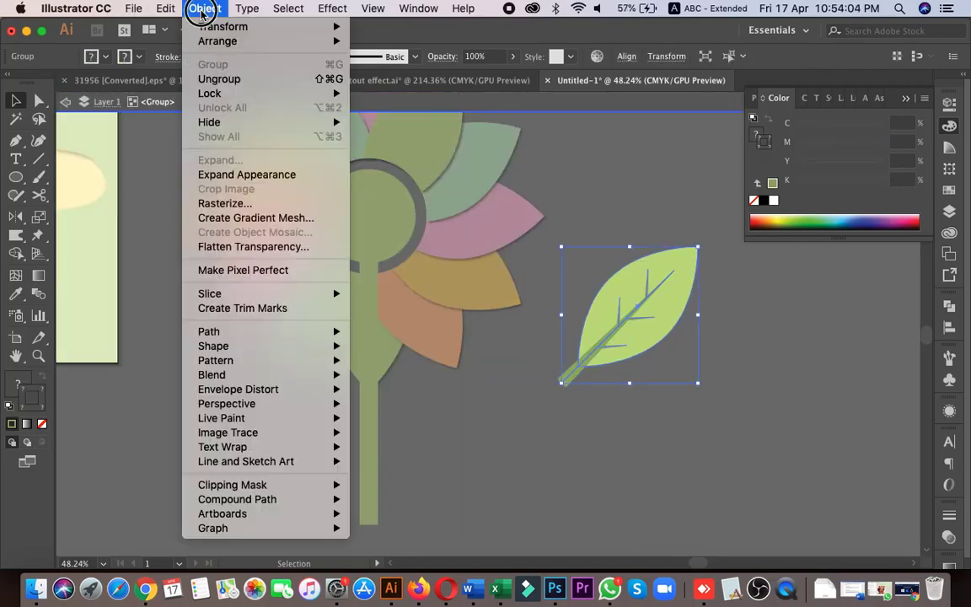
pyautogui.click(245, 174)
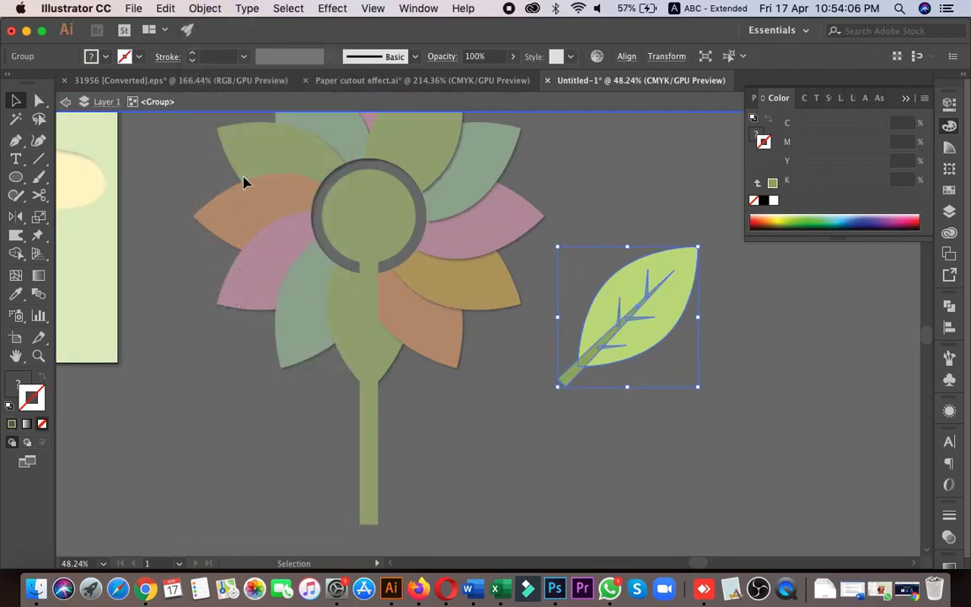
pyautogui.click(746, 414)
pyautogui.doubleClick(700, 351)
# Step: Scale the leaf group down to a little over half its size and place its stalk against the lower flower stem
pyautogui.click(663, 330)
pyautogui.moveTo(696, 250); pyautogui.dragTo(636, 309)
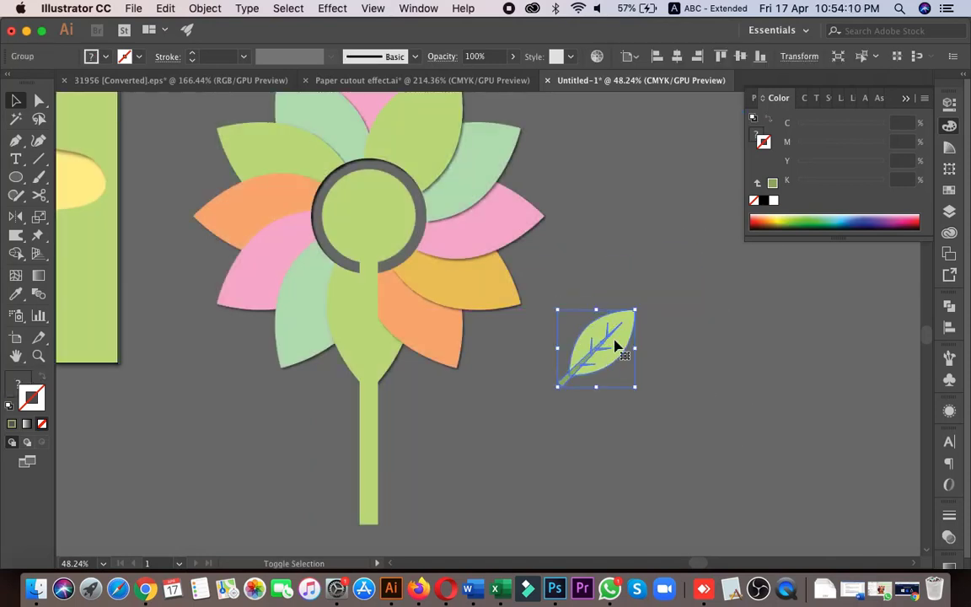
pyautogui.moveTo(615, 346); pyautogui.dragTo(408, 461)
pyautogui.press('z')
pyautogui.keyDown('alt'); pyautogui.click(485, 382); pyautogui.keyUp('alt')
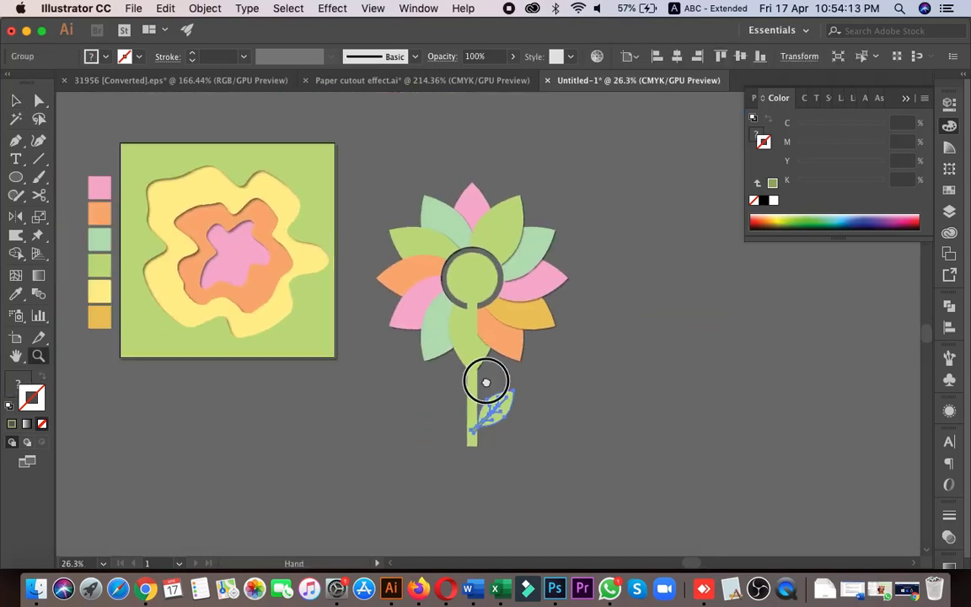
pyautogui.moveTo(520, 362); pyautogui.dragTo(649, 374)
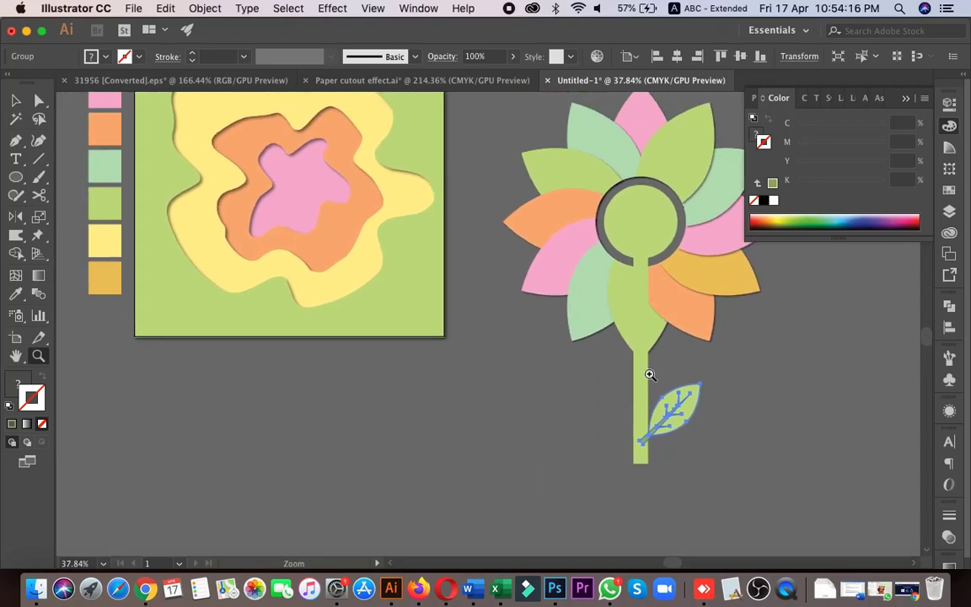
pyautogui.press('v')
pyautogui.click(761, 372)
# Step: Apply a Multiply drop shadow to the stem and center circle with 60% opacity, 4 px X and Y offsets and 3 px blur
pyautogui.press('z')
pyautogui.moveTo(760, 373); pyautogui.dragTo(715, 405)
pyautogui.press('v')
pyautogui.click(613, 391)
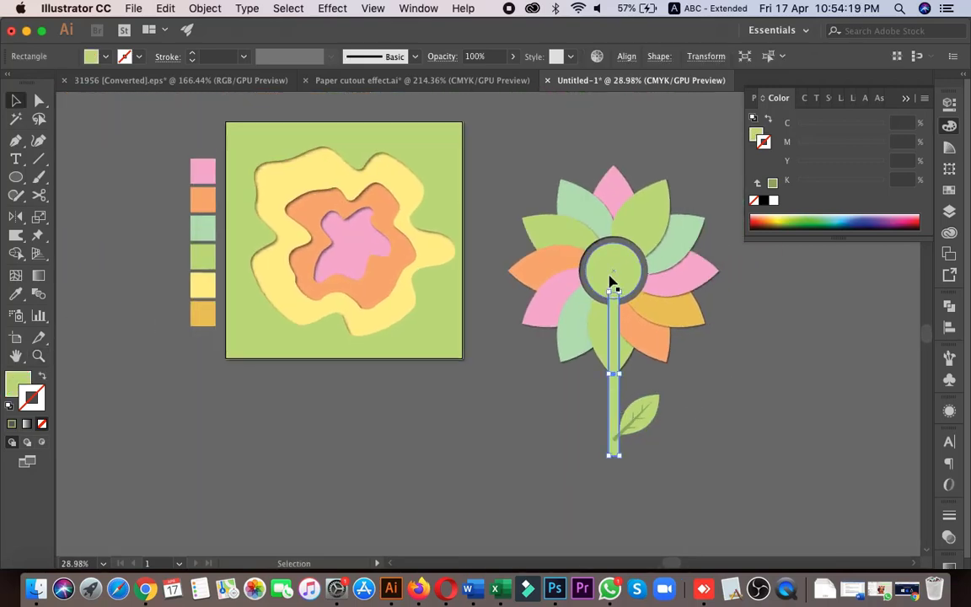
pyautogui.keyDown('shift'); pyautogui.click(610, 282); pyautogui.keyUp('shift')
pyautogui.click(332, 8)
pyautogui.click(354, 40)
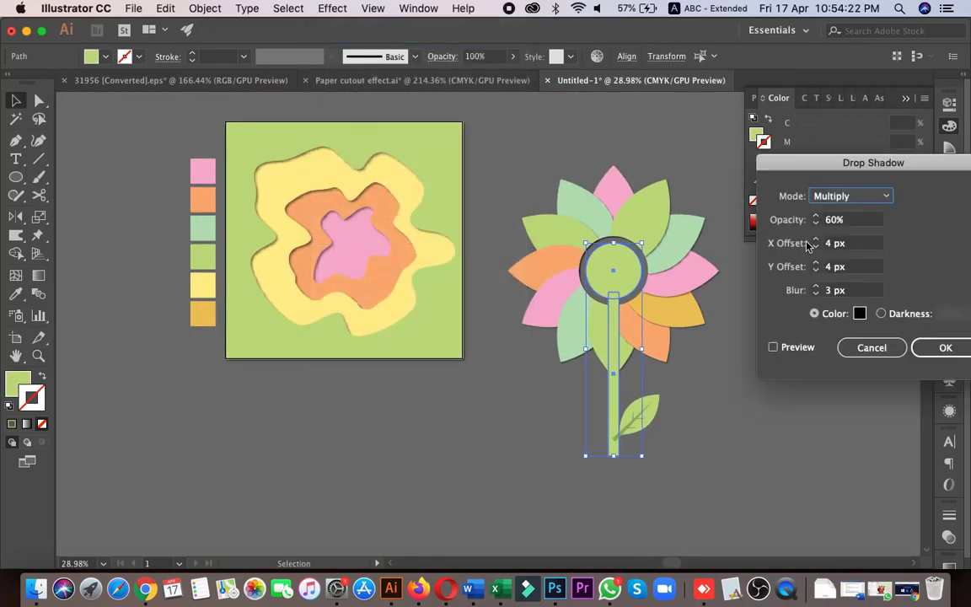
pyautogui.click(774, 348)
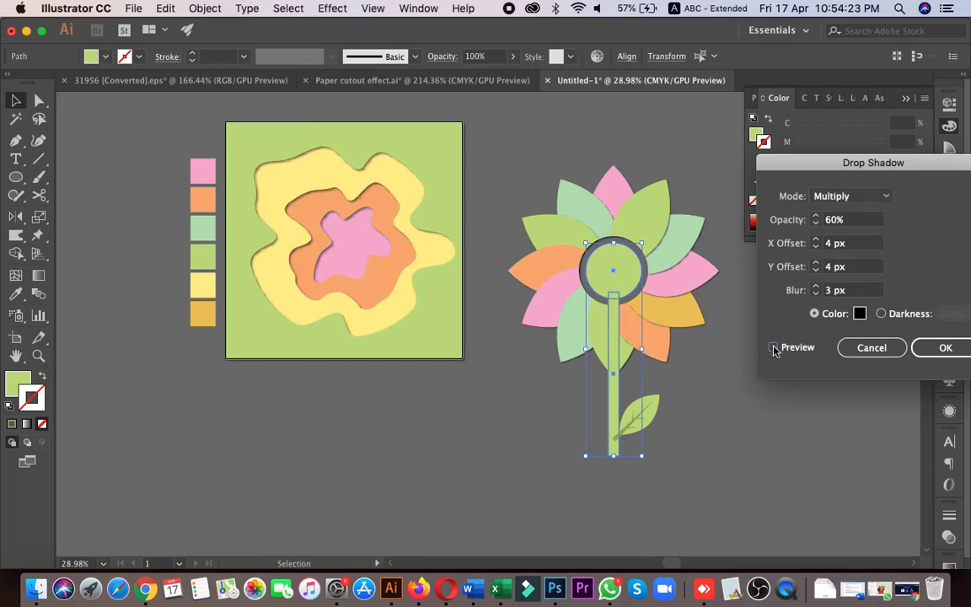
pyautogui.click(927, 348)
# Step: Move the petals, center and stem onto the layered wavy artwork and group them
pyautogui.moveTo(494, 180); pyautogui.dragTo(700, 361)
pyautogui.moveTo(653, 239); pyautogui.dragTo(391, 204)
pyautogui.rightClick(392, 206)
pyautogui.click(467, 299)
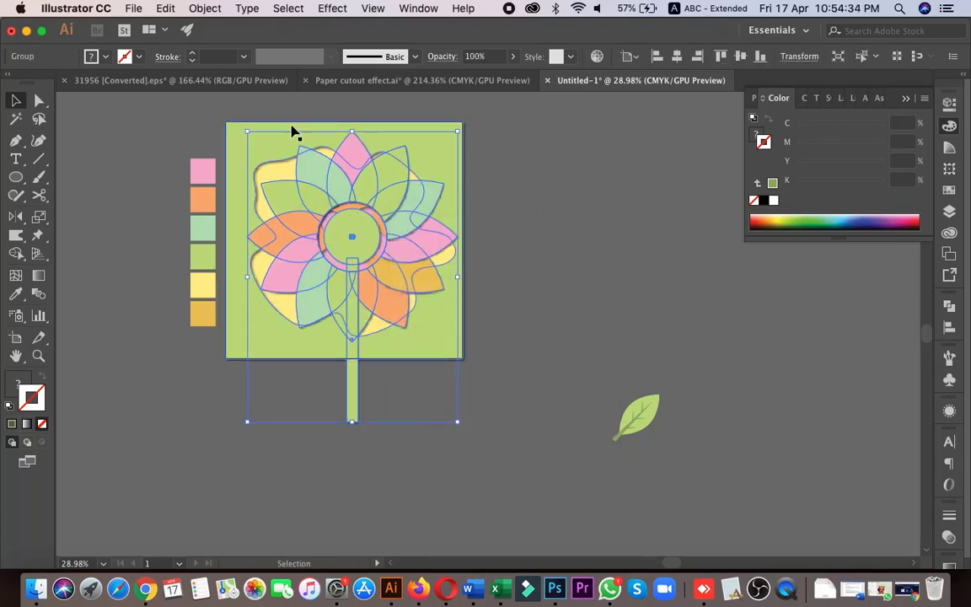
# Step: Shrink the flower group to less than half its size over the wavy layers and bring the leaf closer to the artboard
pyautogui.moveTo(352, 131); pyautogui.dragTo(351, 245)
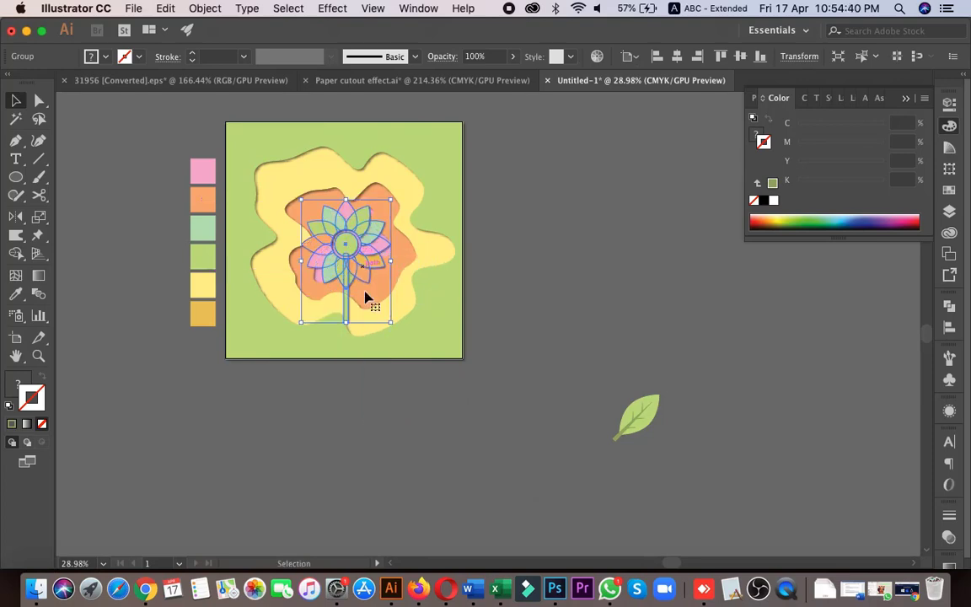
pyautogui.scroll(5, 344, 248)
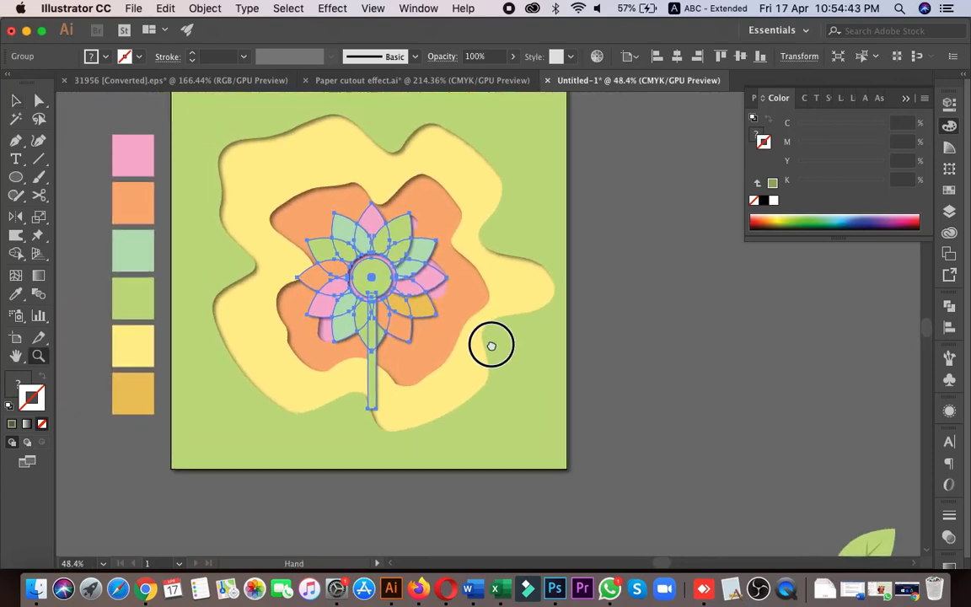
pyautogui.moveTo(896, 553); pyautogui.dragTo(700, 367)
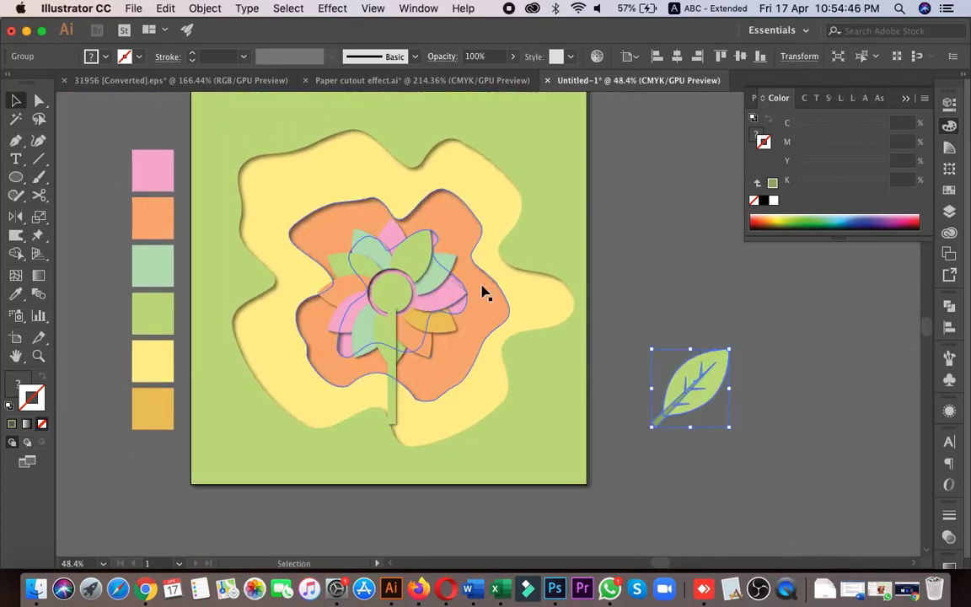
# Step: Enlarge the flower group slightly and center it horizontally on the artboard
pyautogui.scroll(4, 467, 281)
pyautogui.press('v')
pyautogui.click(427, 310)
pyautogui.moveTo(421, 203); pyautogui.dragTo(421, 202)
pyautogui.moveTo(420, 492); pyautogui.dragTo(425, 521)
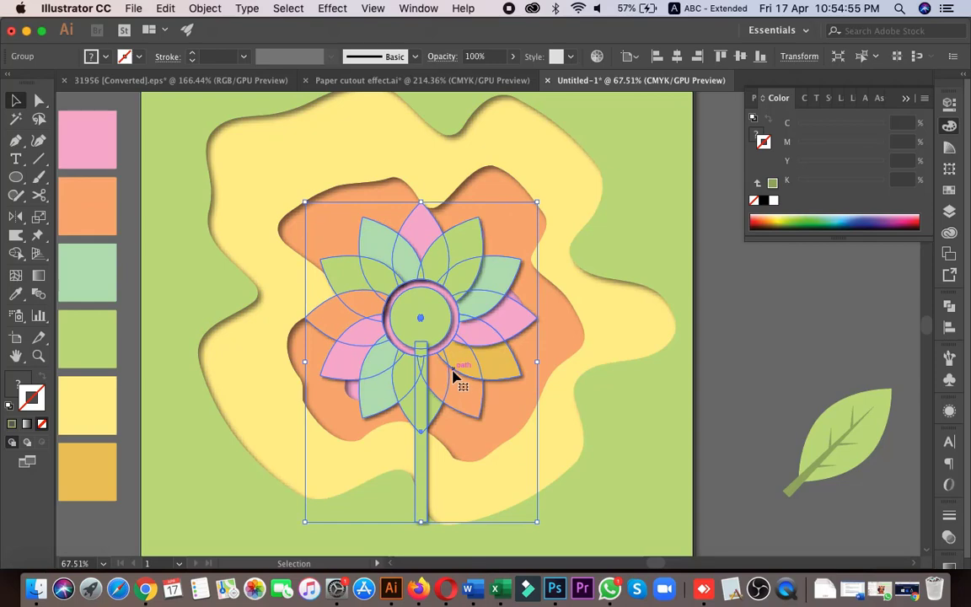
pyautogui.scroll(-3, 535, 360)
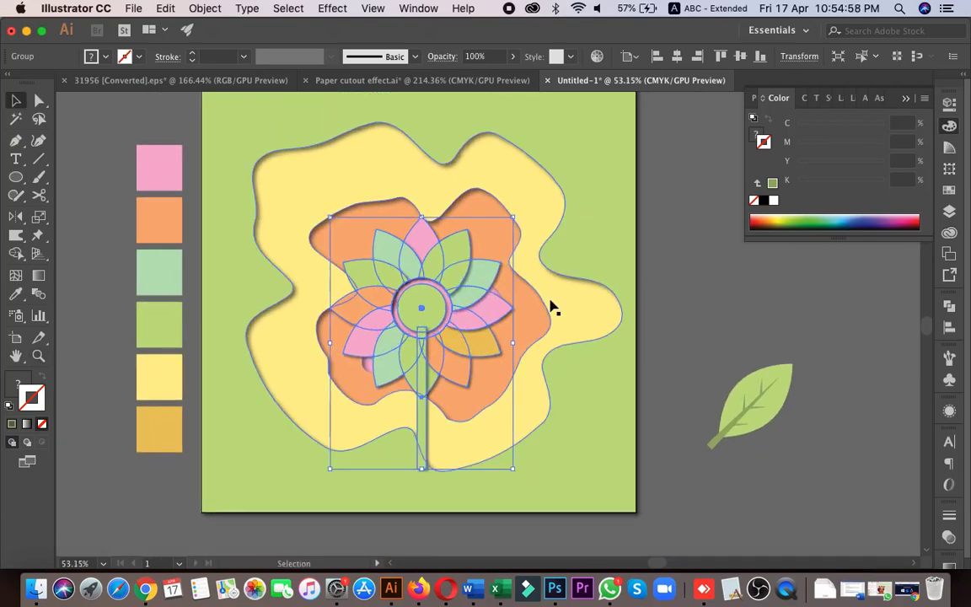
pyautogui.click(676, 56)
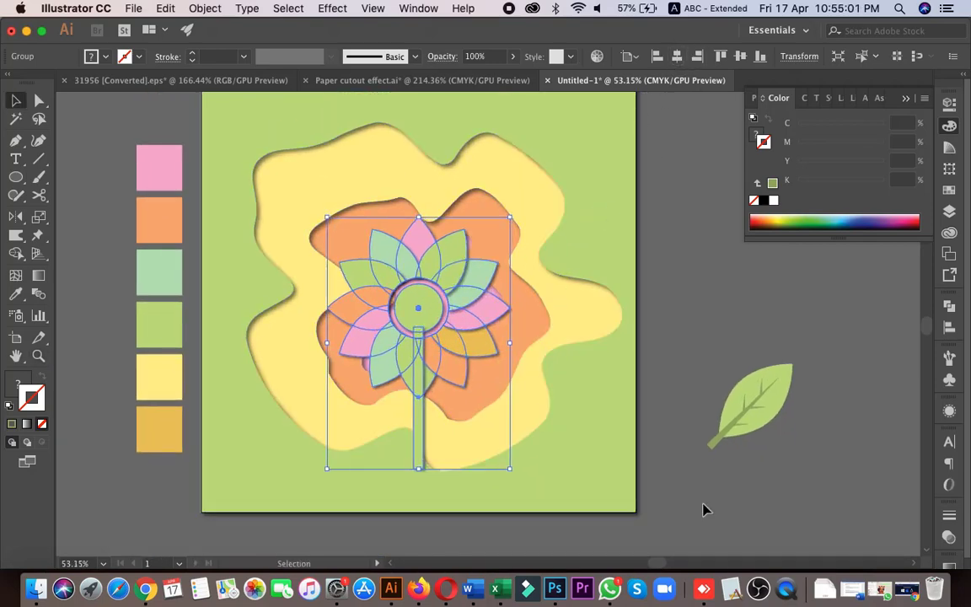
pyautogui.click(704, 490)
# Step: Bring the outer green cutout frame in front of the other shapes
pyautogui.click(576, 476)
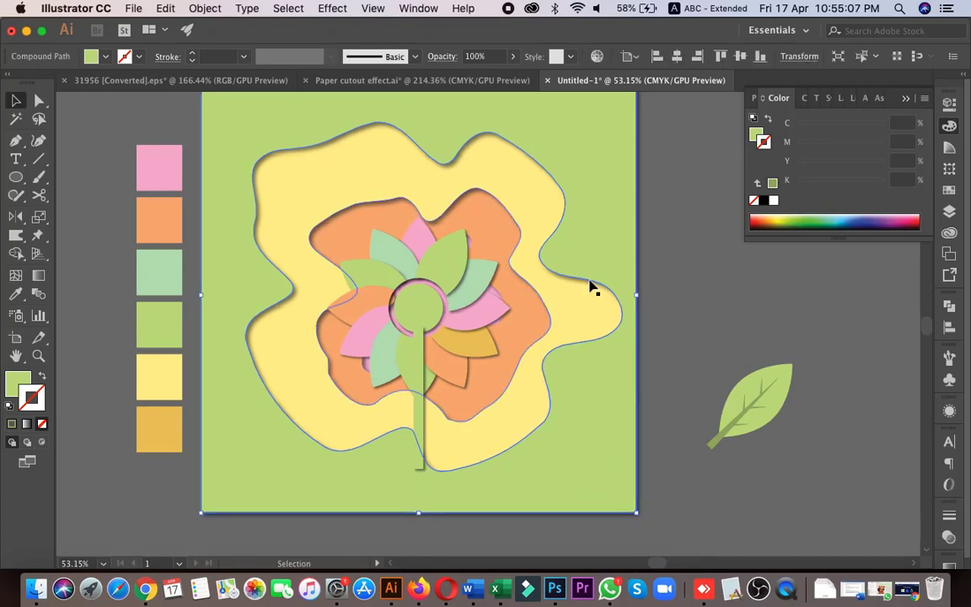
pyautogui.rightClick(596, 244)
pyautogui.moveTo(752, 396)
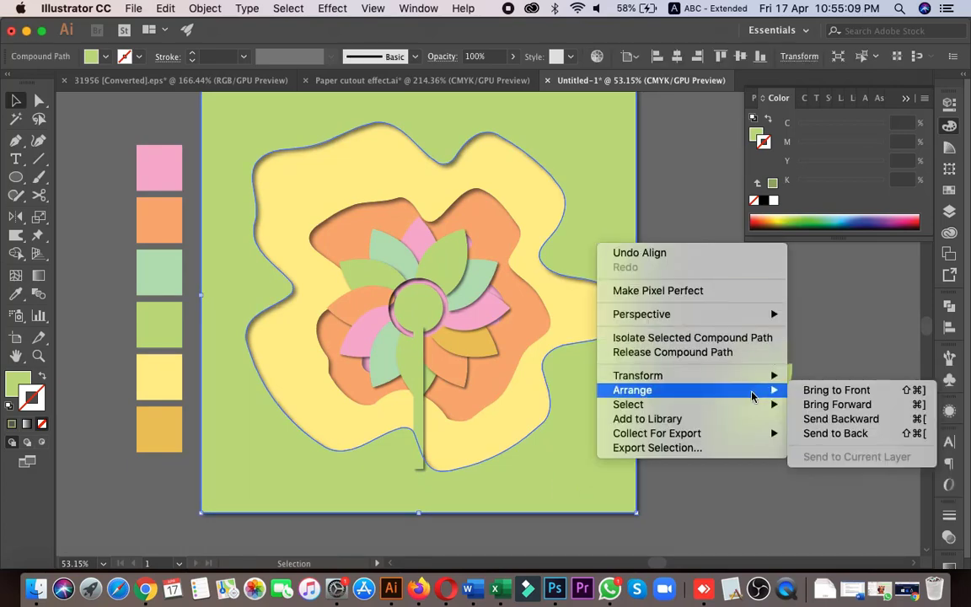
pyautogui.click(834, 390)
# Step: Isolate the flower group and send the stem behind the petals
pyautogui.click(423, 358)
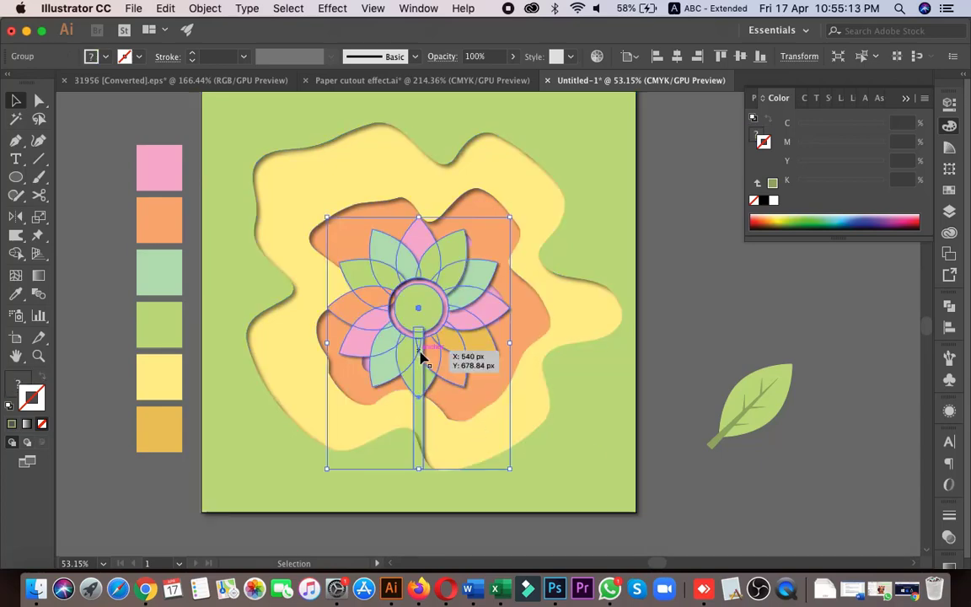
pyautogui.doubleClick(418, 352)
pyautogui.rightClick(419, 354)
pyautogui.moveTo(472, 498)
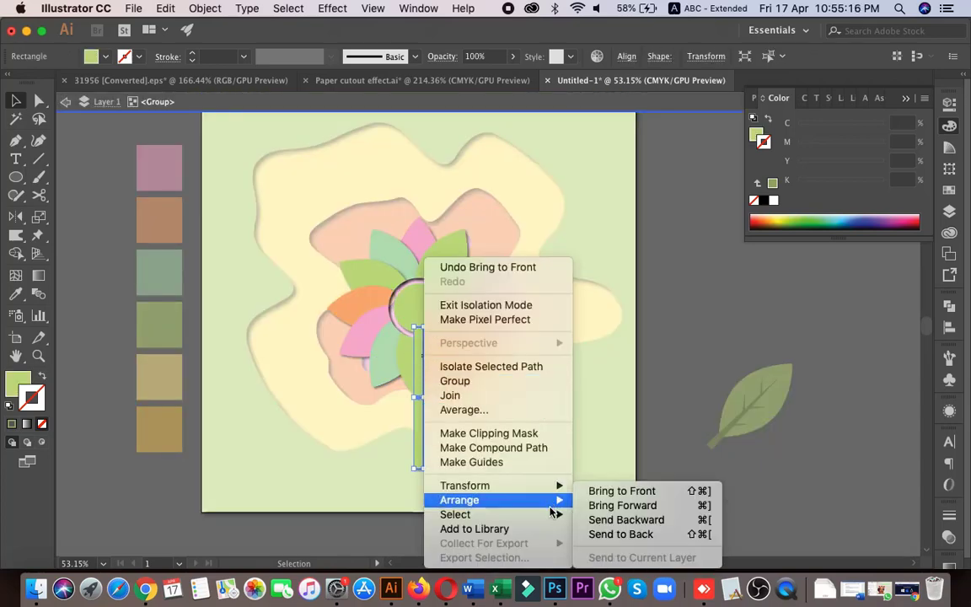
pyautogui.click(634, 533)
pyautogui.click(743, 499)
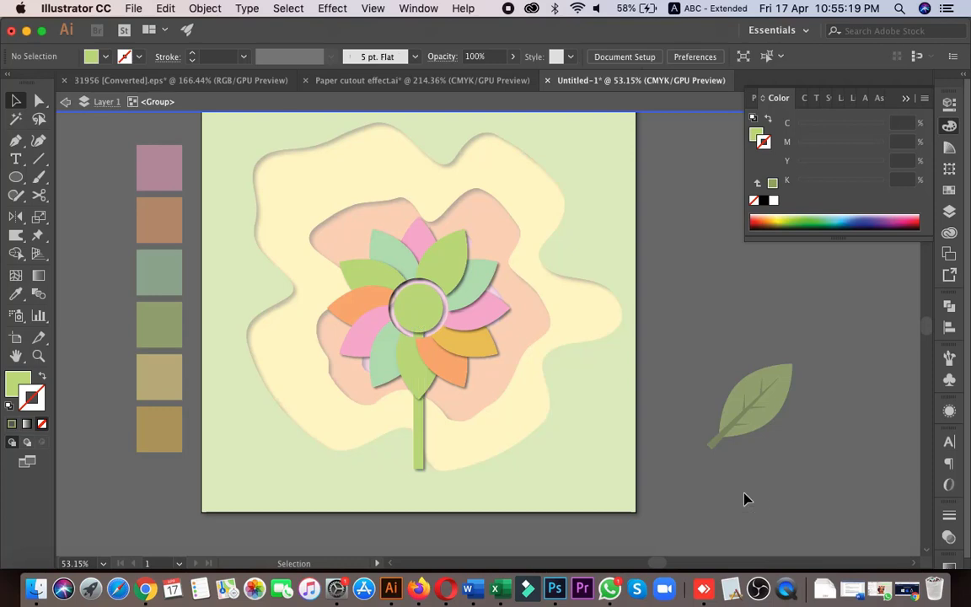
# Step: Scale down all the petals and the center circle together without the stem, and leave the flower group's isolation
pyautogui.click(430, 323)
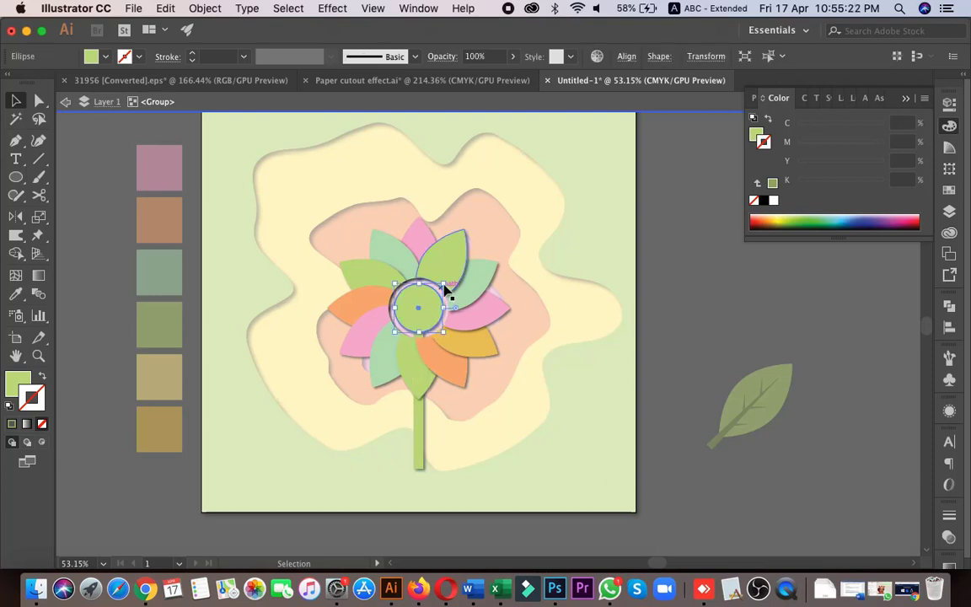
pyautogui.keyDown('shift'); pyautogui.click(442, 268); pyautogui.keyUp('shift')
pyautogui.moveTo(348, 218); pyautogui.dragTo(486, 372)
pyautogui.keyDown('shift'); pyautogui.click(423, 420); pyautogui.keyUp('shift')
pyautogui.moveTo(422, 400); pyautogui.dragTo(418, 227)
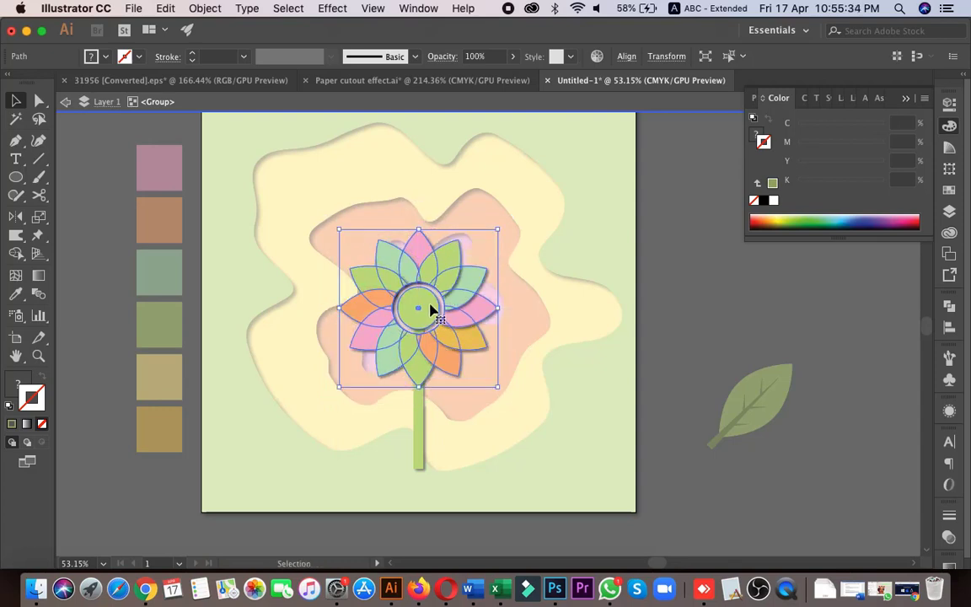
pyautogui.doubleClick(800, 476)
# Step: Move the leaf beside the lower stem and shrink it so its stalk meets the stem's right edge
pyautogui.press('z')
pyautogui.moveTo(396, 403); pyautogui.dragTo(447, 412)
pyautogui.click(16, 101)
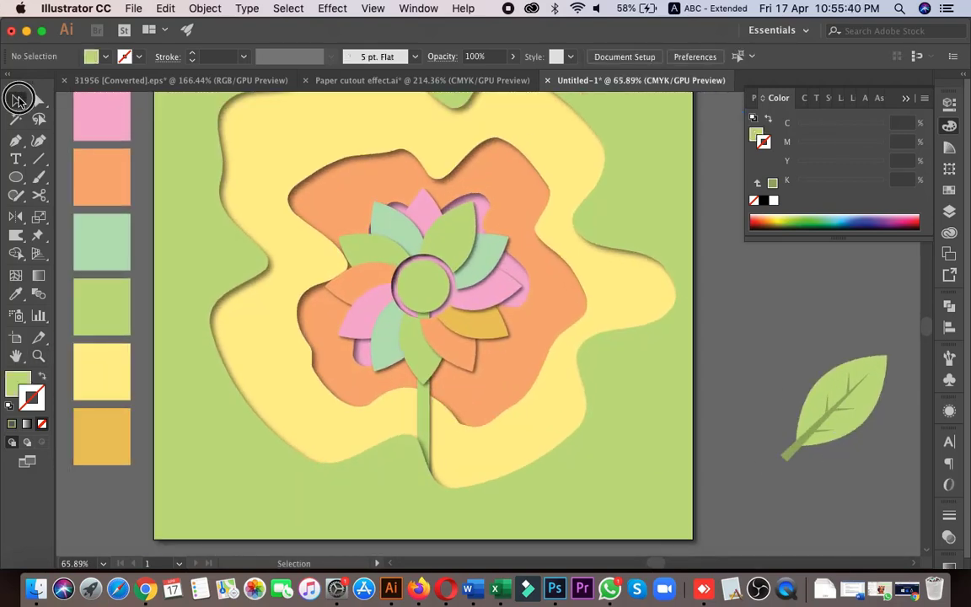
pyautogui.click(861, 408)
pyautogui.moveTo(861, 408); pyautogui.dragTo(513, 390)
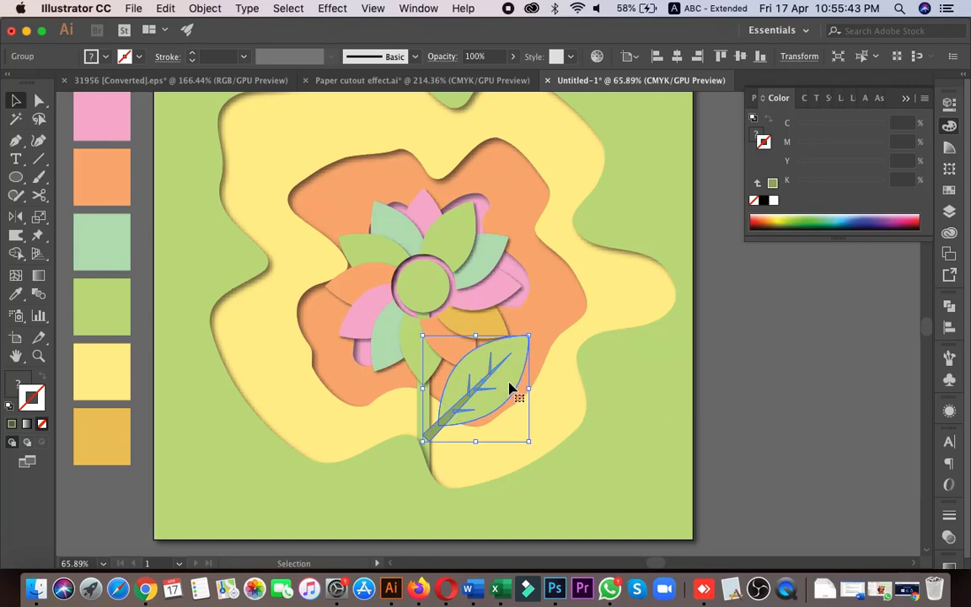
pyautogui.moveTo(527, 337); pyautogui.dragTo(720, 436)
# Step: Nudge the leaf slightly up and to the right, and extend the base of its stalk into the flower stem
pyautogui.press('z')
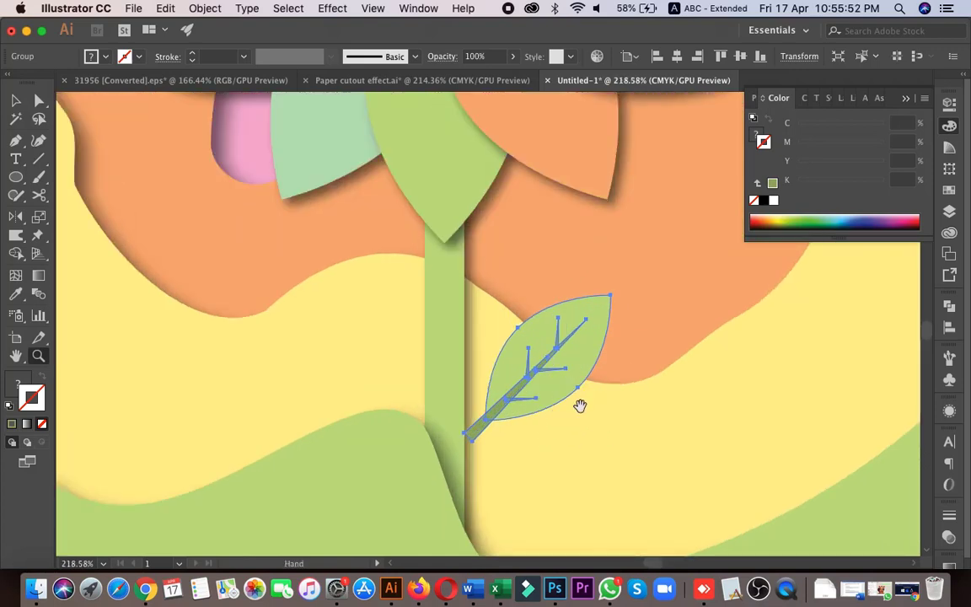
pyautogui.press('v')
pyautogui.moveTo(535, 397); pyautogui.dragTo(542, 392)
pyautogui.press('a')
pyautogui.moveTo(477, 428); pyautogui.dragTo(456, 458)
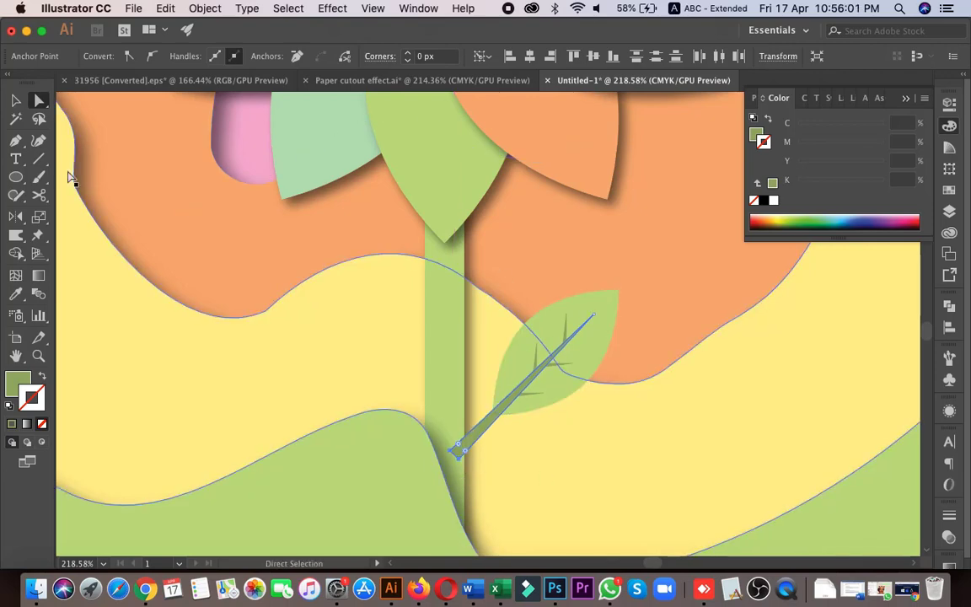
# Step: Start a Drop Shadow effect on the leaf group with the preview turned on
pyautogui.click(16, 100)
pyautogui.click(622, 289)
pyautogui.click(593, 341)
pyautogui.press('z')
pyautogui.moveTo(620, 311); pyautogui.dragTo(485, 330)
pyautogui.moveTo(689, 392); pyautogui.dragTo(637, 446)
pyautogui.press('v')
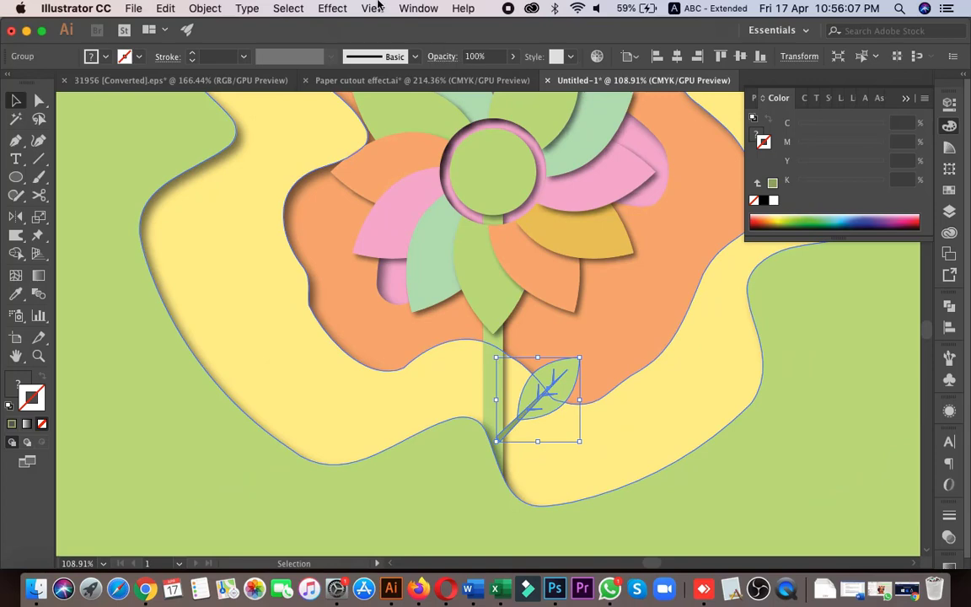
pyautogui.click(332, 15)
pyautogui.click(364, 39)
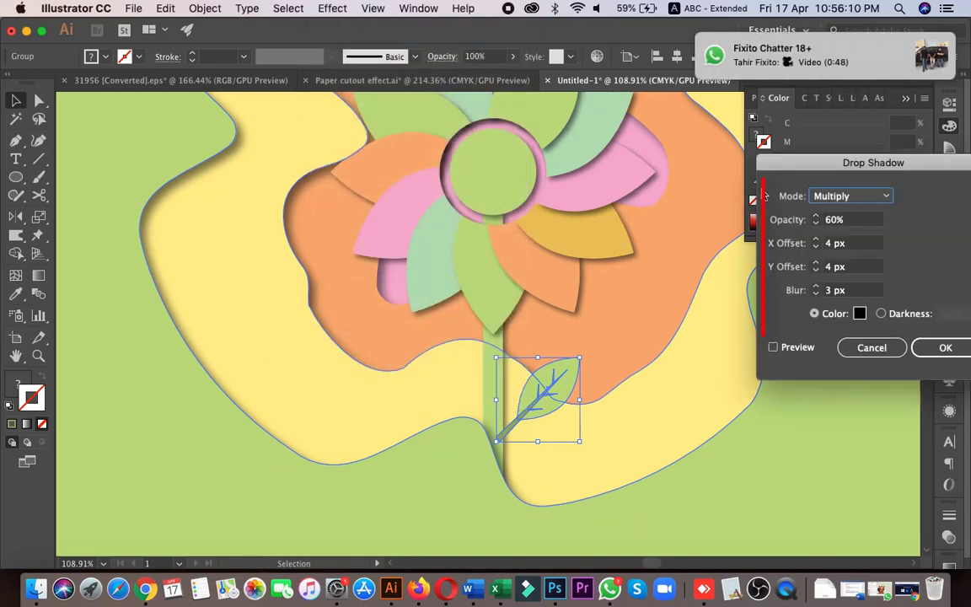
pyautogui.click(797, 347)
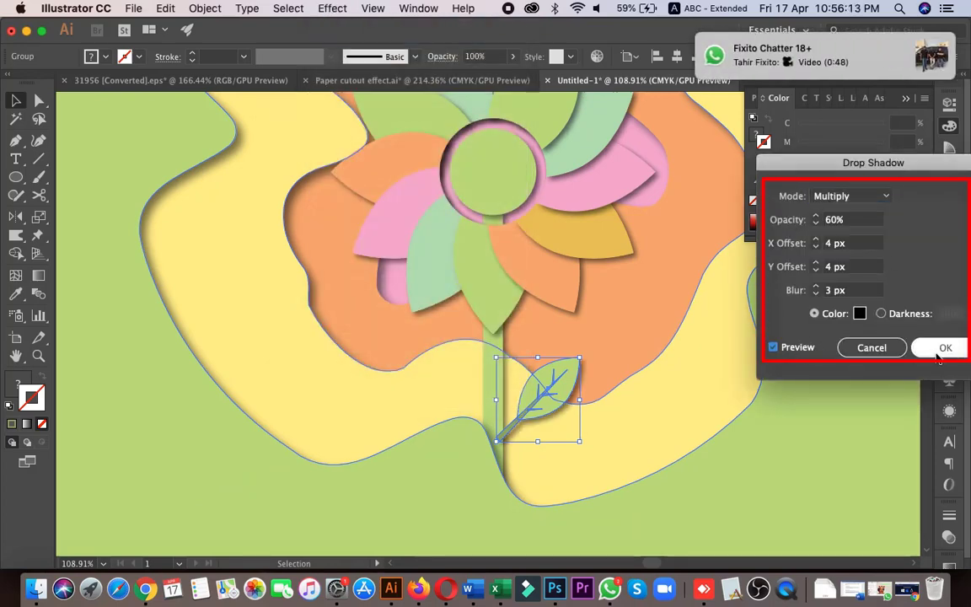
# Step: Set the leaf's shadow to an X offset of 3 px and a Y offset of 2 px, and apply it
pyautogui.click(824, 266)
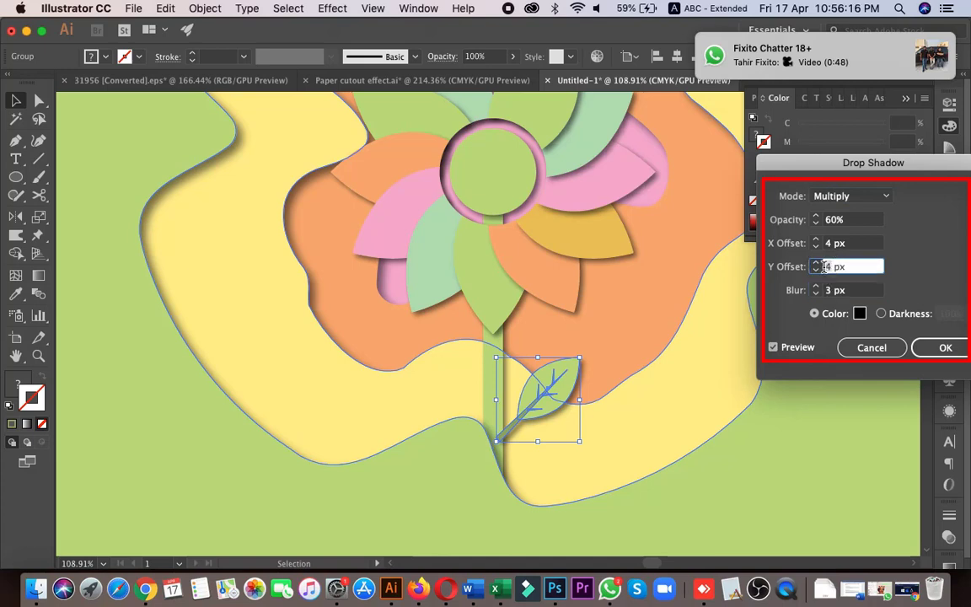
pyautogui.write('2')
pyautogui.click(826, 243)
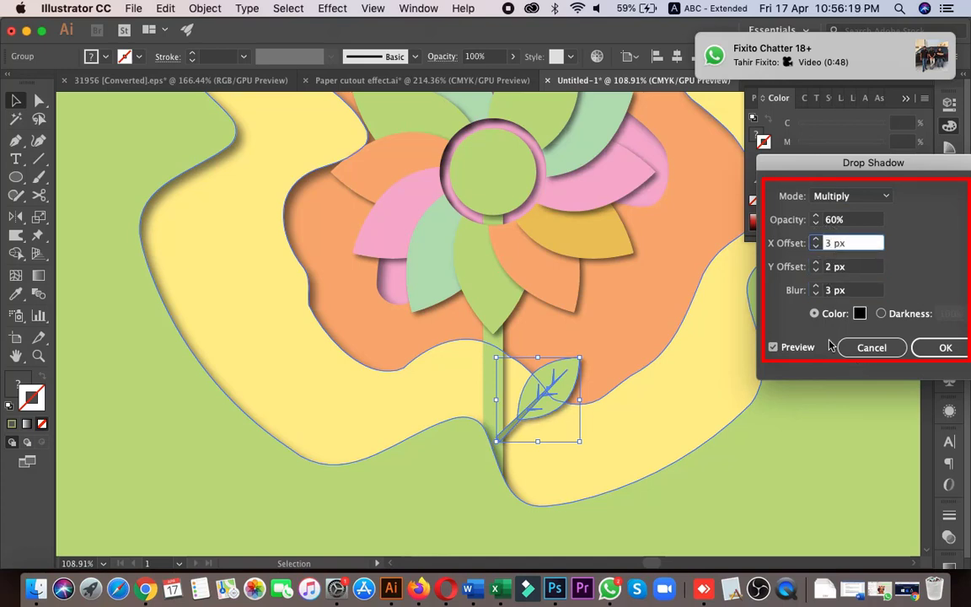
pyautogui.write('3')
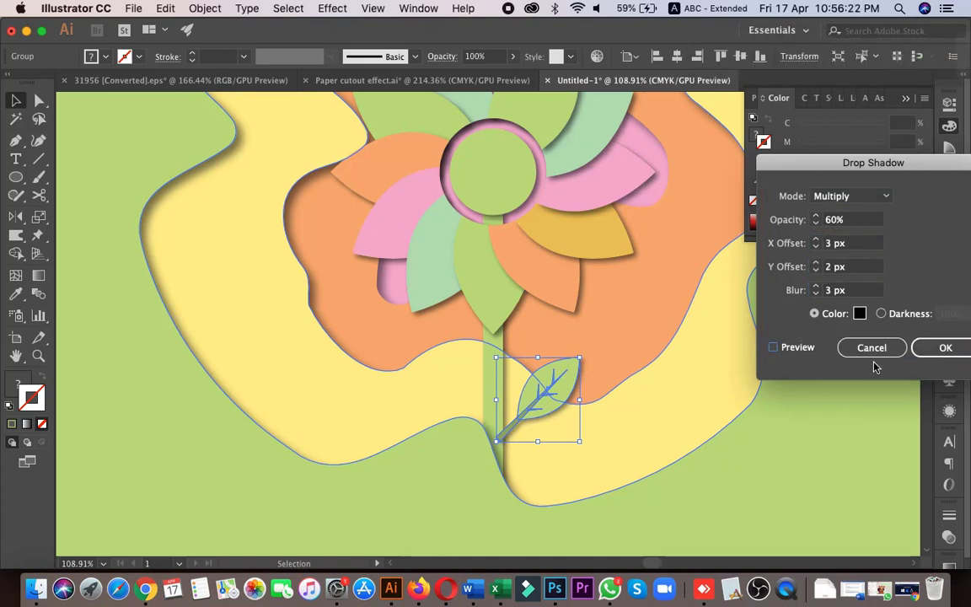
pyautogui.click(931, 347)
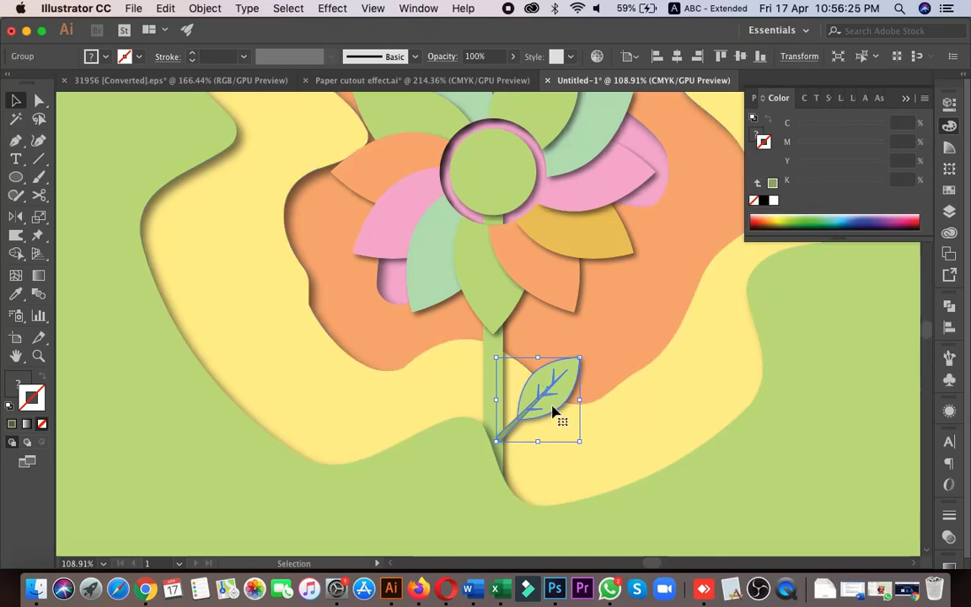
# Step: Send the leaf backward so its stalk sits behind the flower stem
pyautogui.rightClick(562, 386)
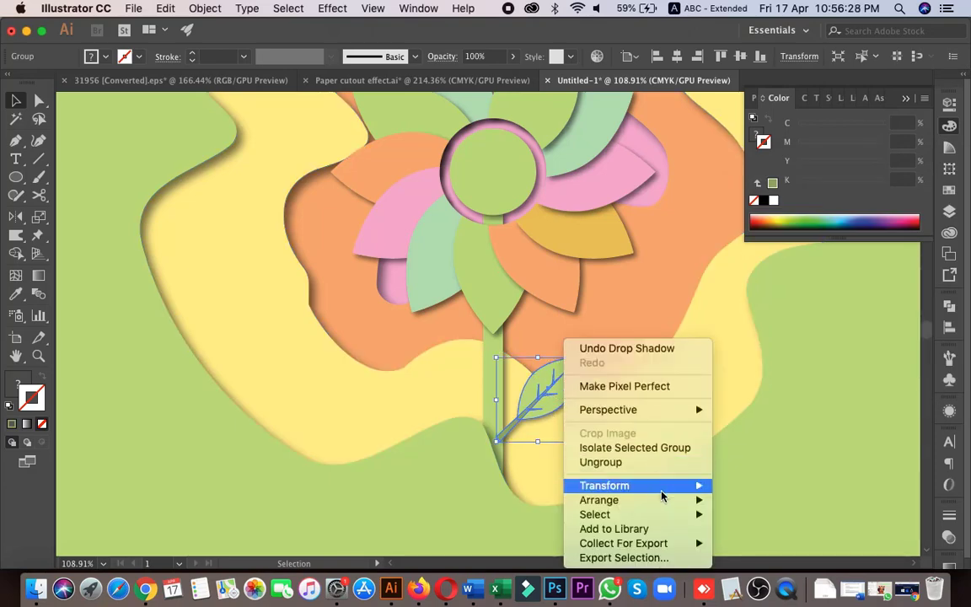
pyautogui.moveTo(677, 504)
pyautogui.click(763, 520)
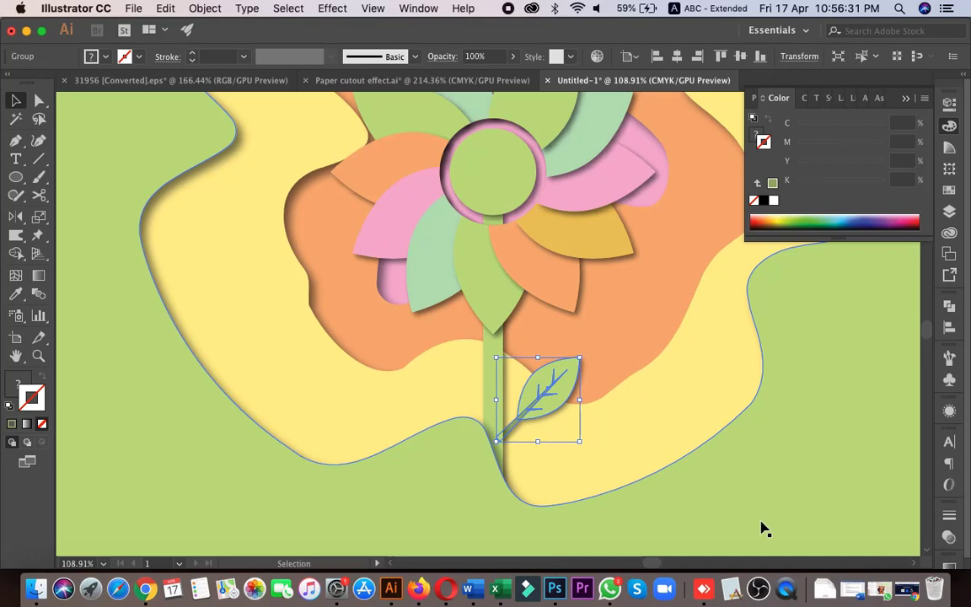
pyautogui.click(665, 434)
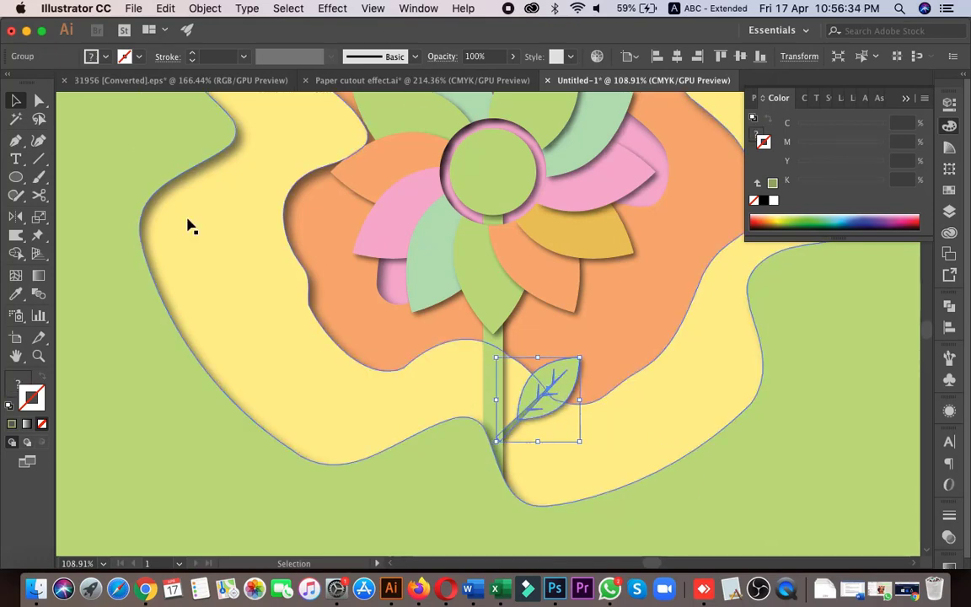
# Step: Add a smaller mirrored copy of the leaf on the stem's left side, enlarge it slightly, and deselect the artwork
pyautogui.click(15, 216)
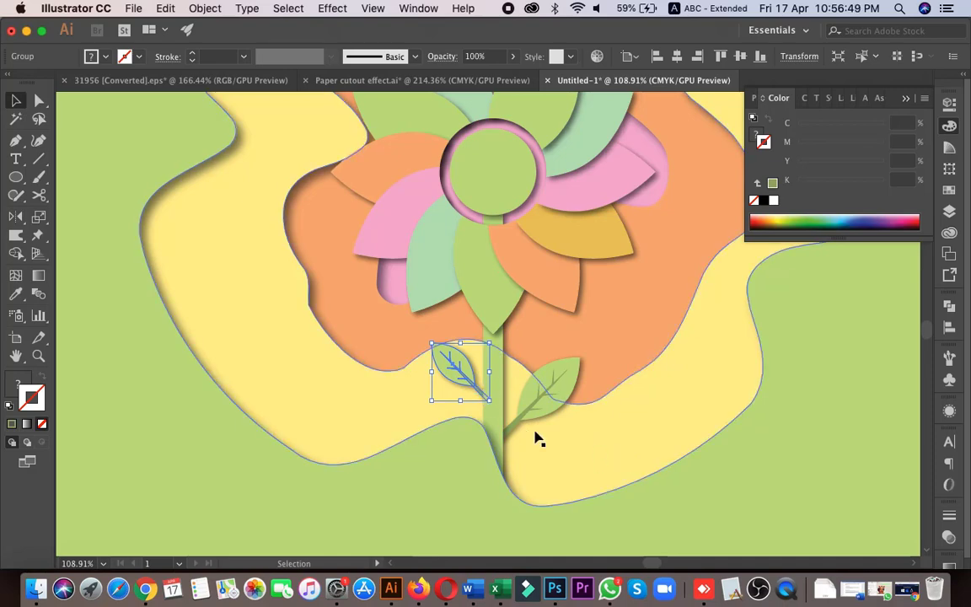
pyautogui.click(321, 379)
pyautogui.click(471, 377)
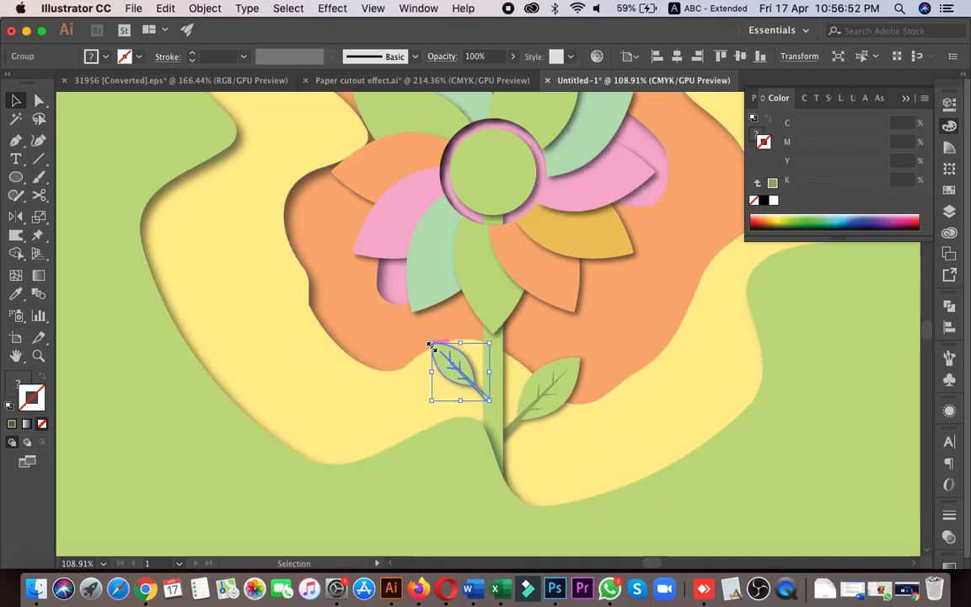
pyautogui.moveTo(426, 342)
pyautogui.mouseDown()
pyautogui.moveTo(421, 329)
pyautogui.moveTo(431, 344)
pyautogui.mouseUp()
pyautogui.click(642, 456)
pyautogui.press('z')
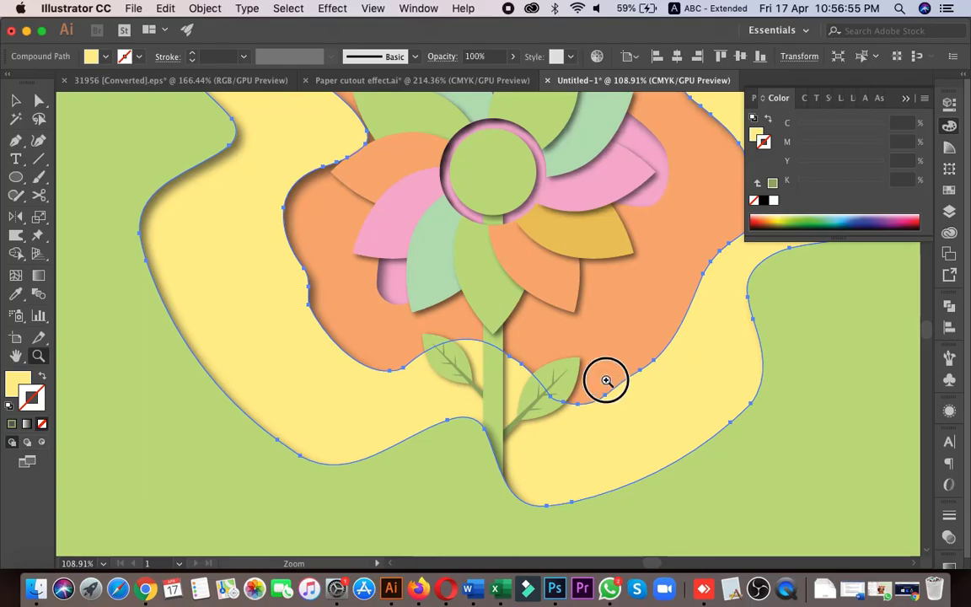
pyautogui.moveTo(605, 379); pyautogui.dragTo(454, 381)
pyautogui.moveTo(669, 403); pyautogui.dragTo(599, 447)
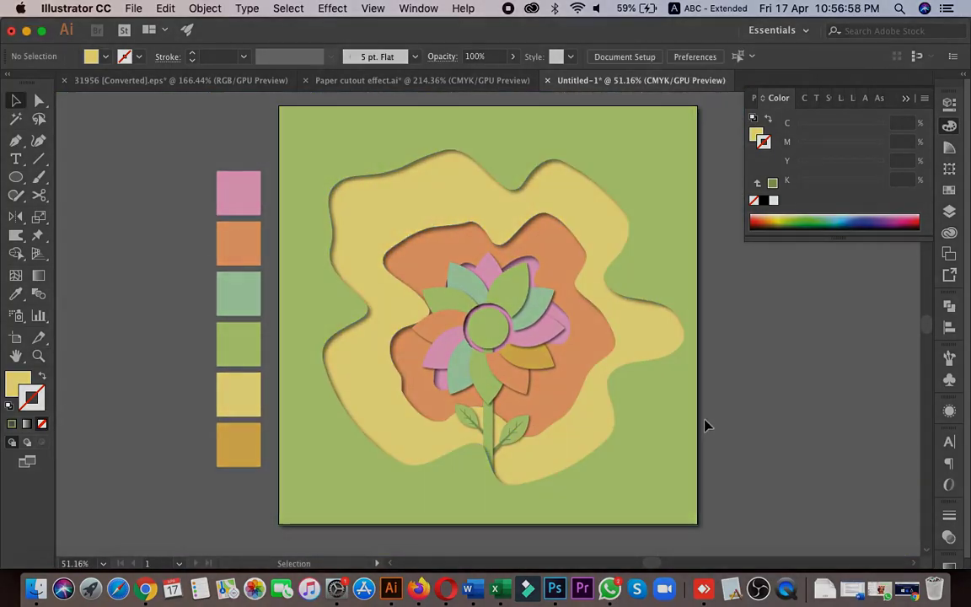